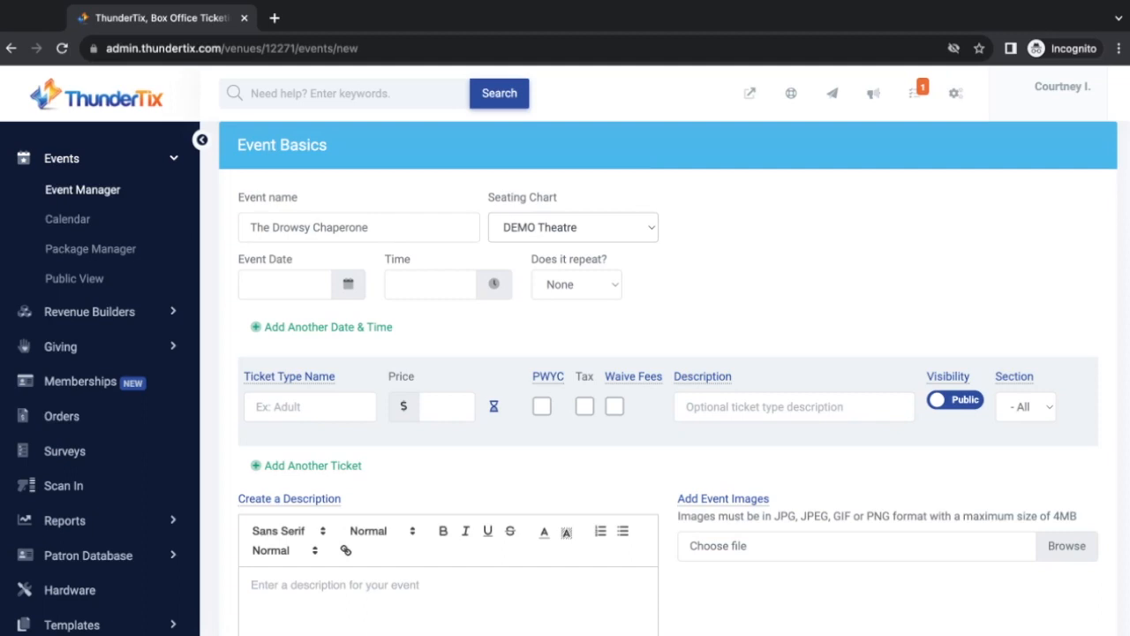
Make the event General Admission with a capacity of 575
left_click(654, 232)
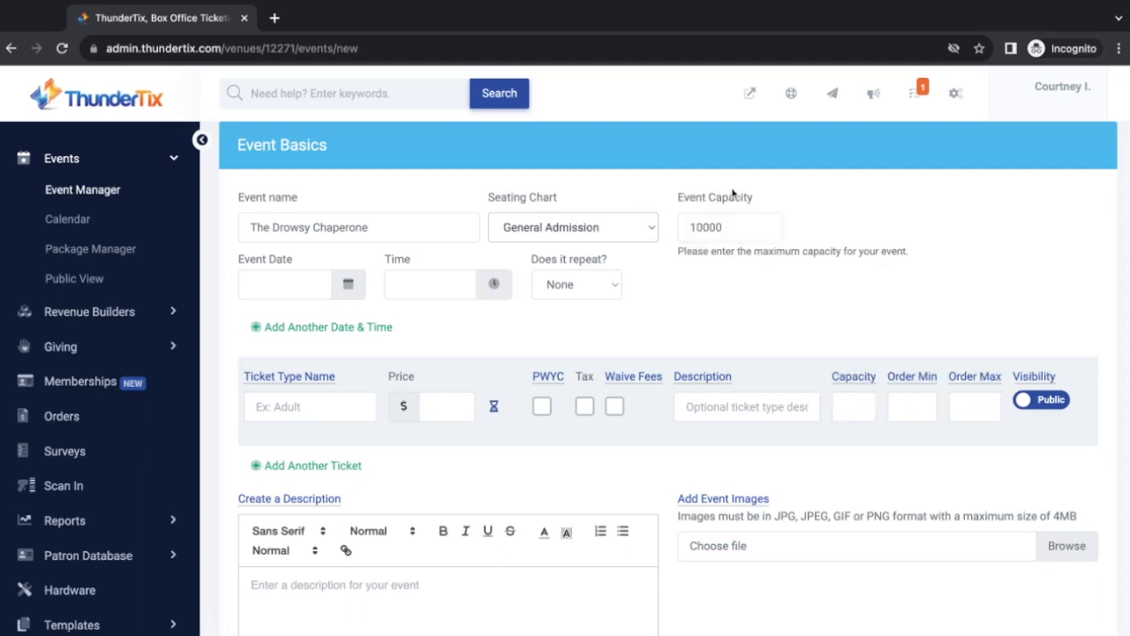
left_click_drag(732, 227, 662, 223)
type("575")
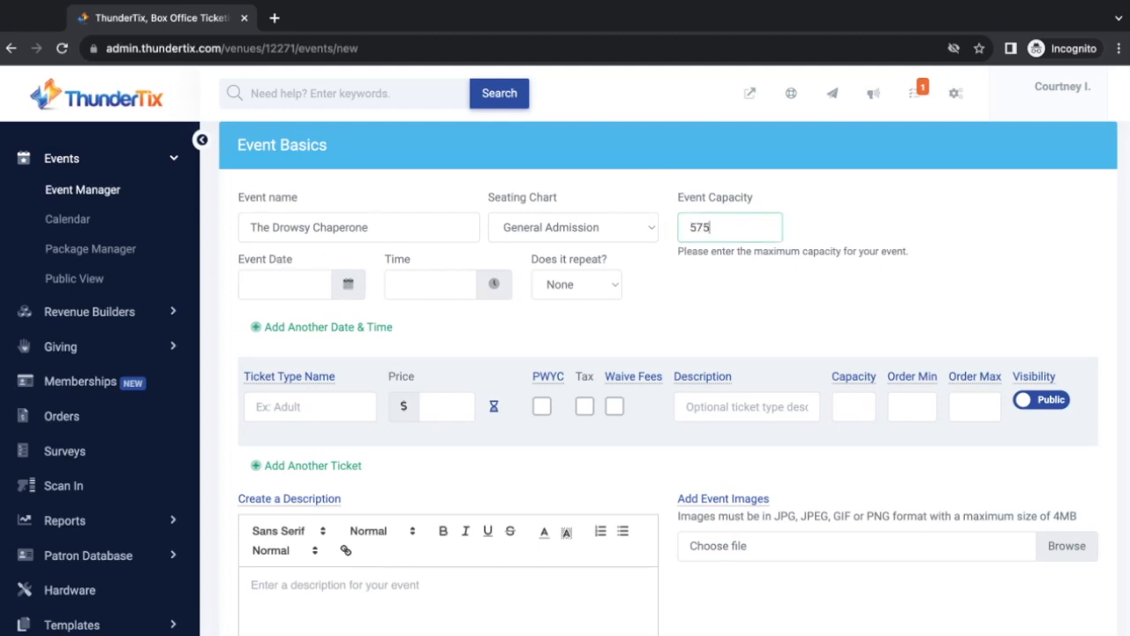
Schedule the first performance for January 5, 2024 at 8:00 PM, repeating weekly
left_click(349, 284)
left_click(412, 323)
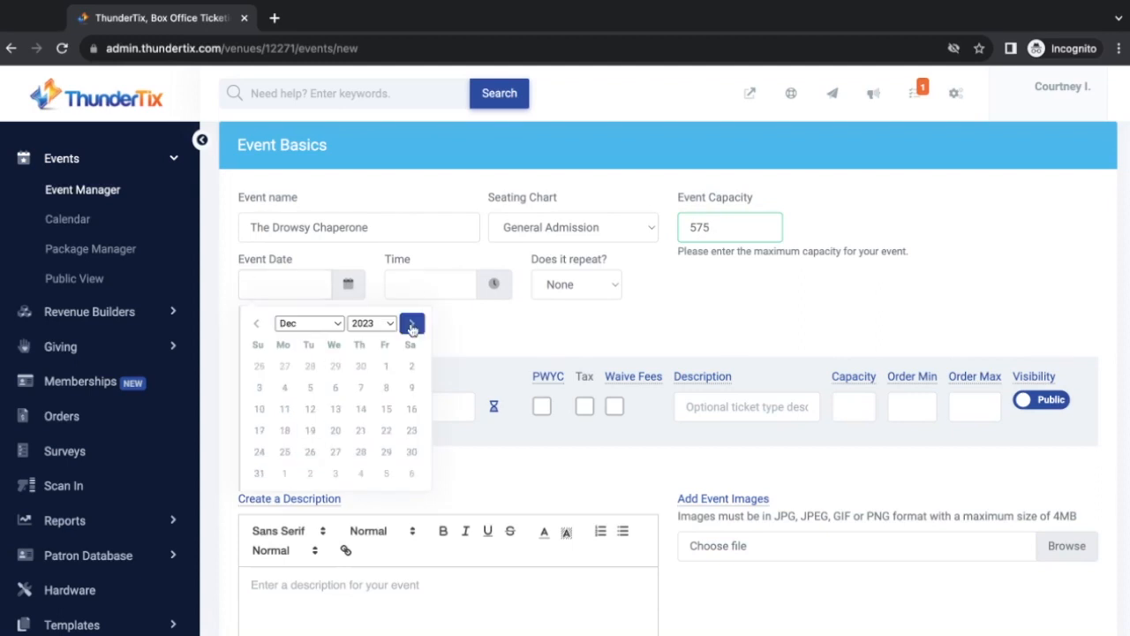
left_click(411, 323)
left_click(387, 365)
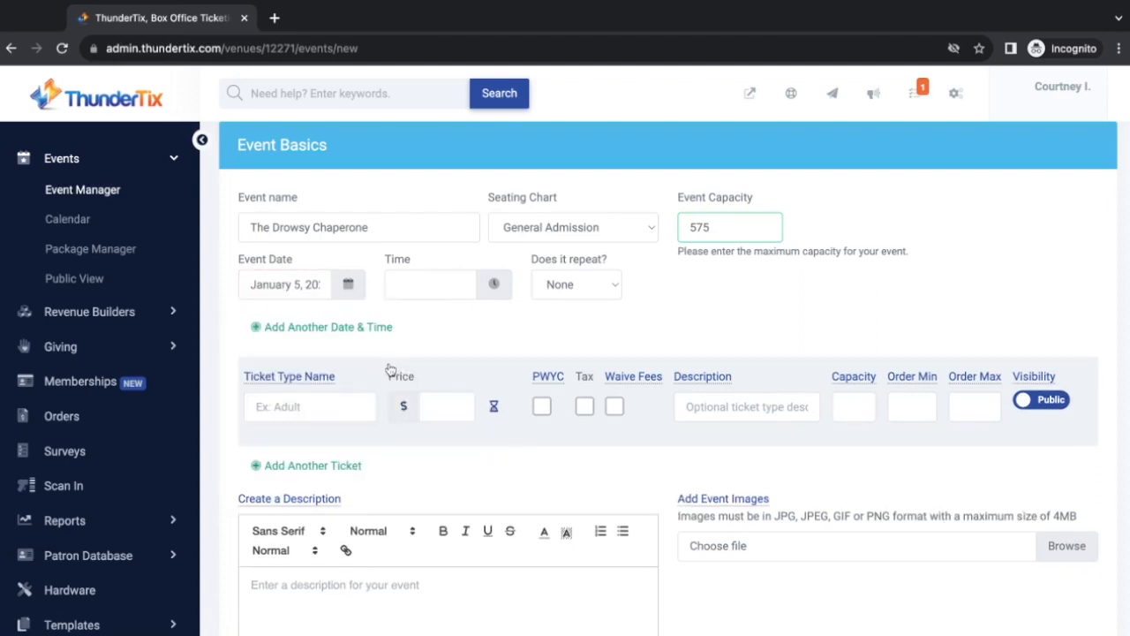
left_click(495, 284)
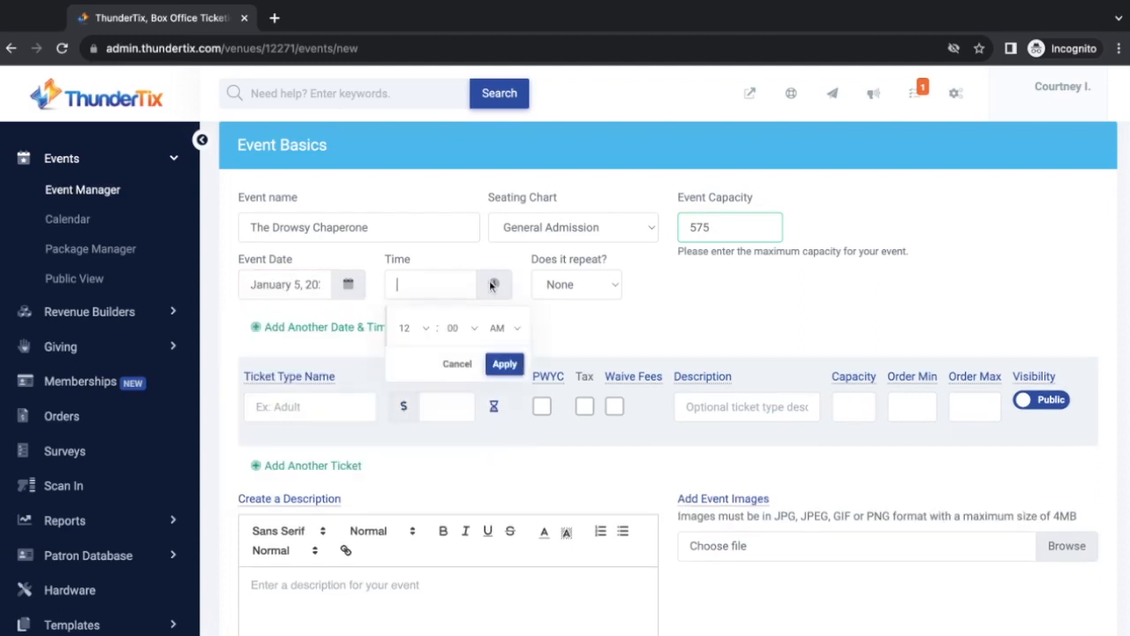
left_click(425, 329)
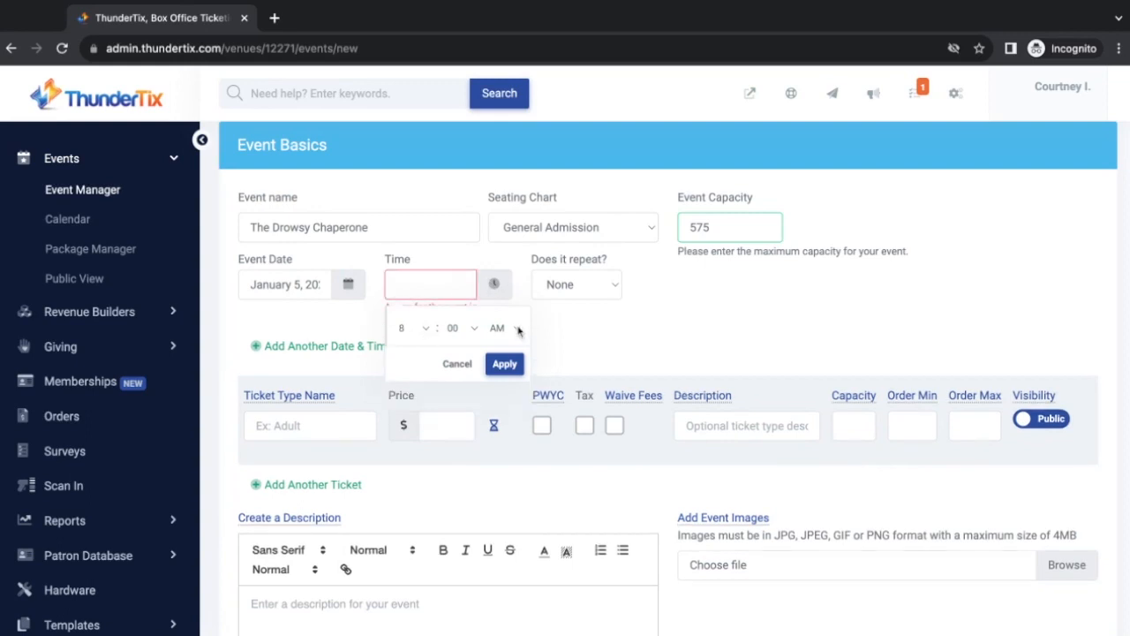
left_click(519, 329)
left_click(499, 356)
left_click(505, 364)
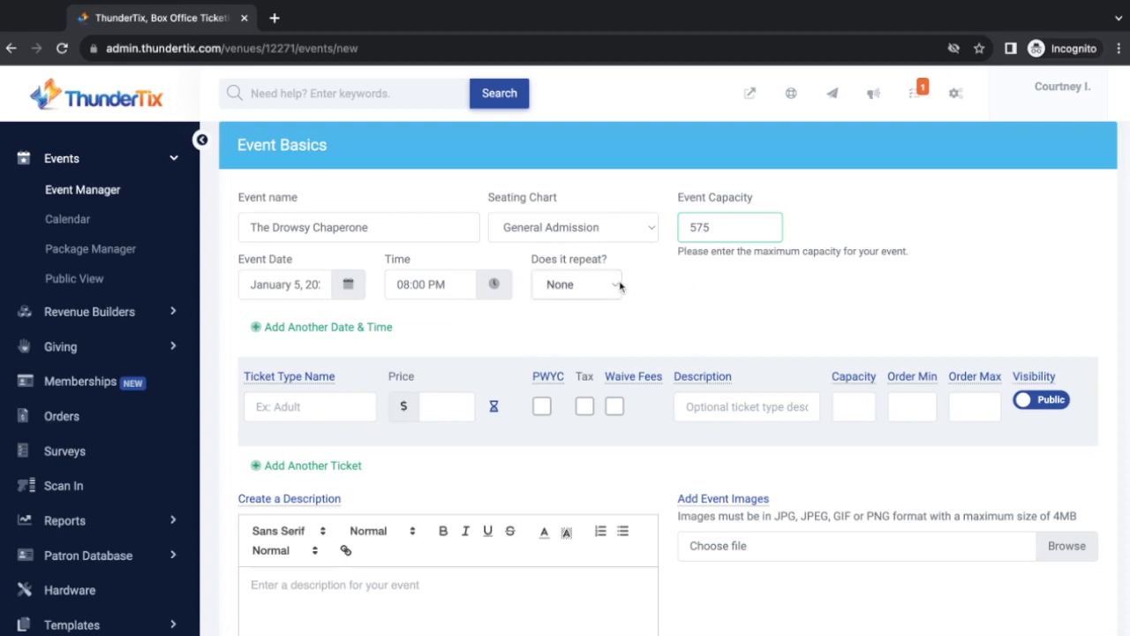
left_click(597, 329)
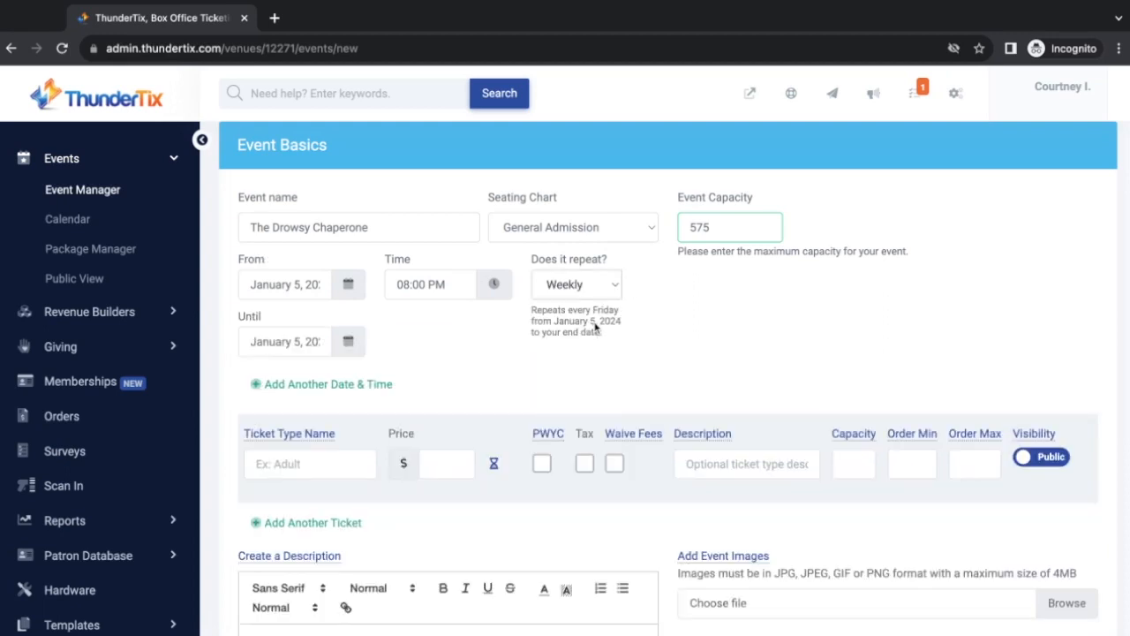
End the first weekly run on January 26 and add a weekly January 6–27 run
left_click(347, 343)
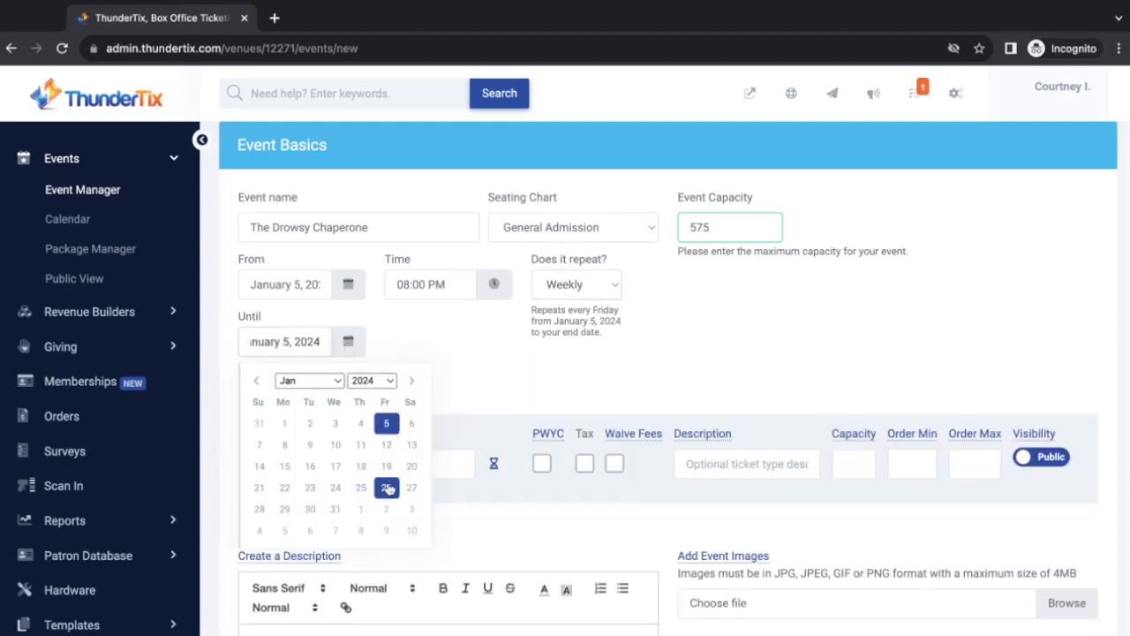
left_click(387, 488)
left_click(355, 384)
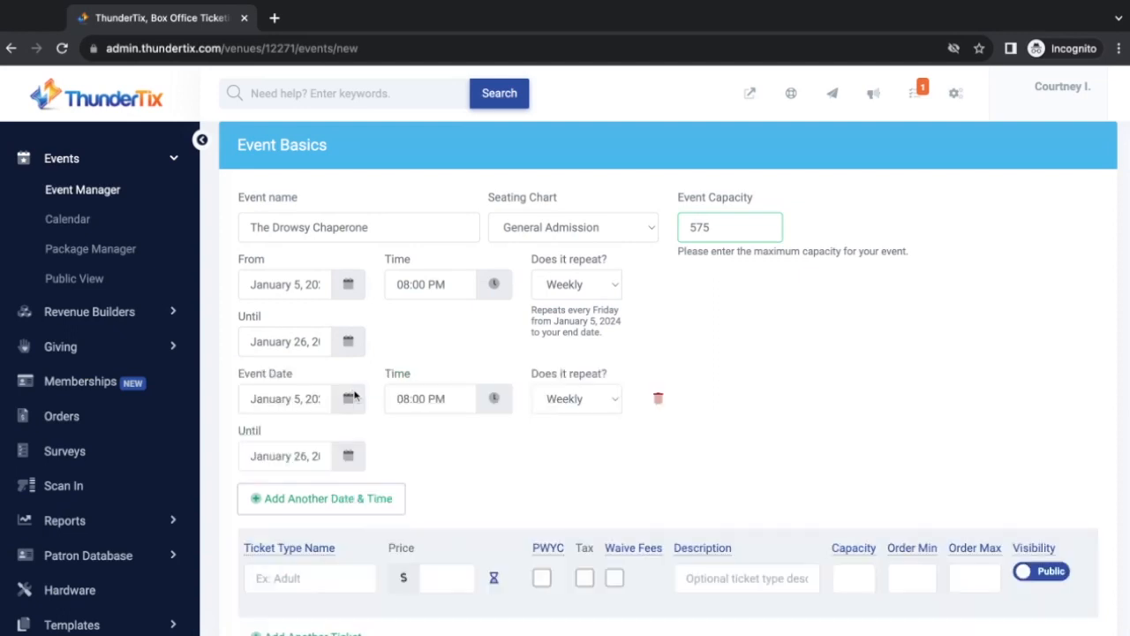
left_click(348, 402)
left_click(412, 480)
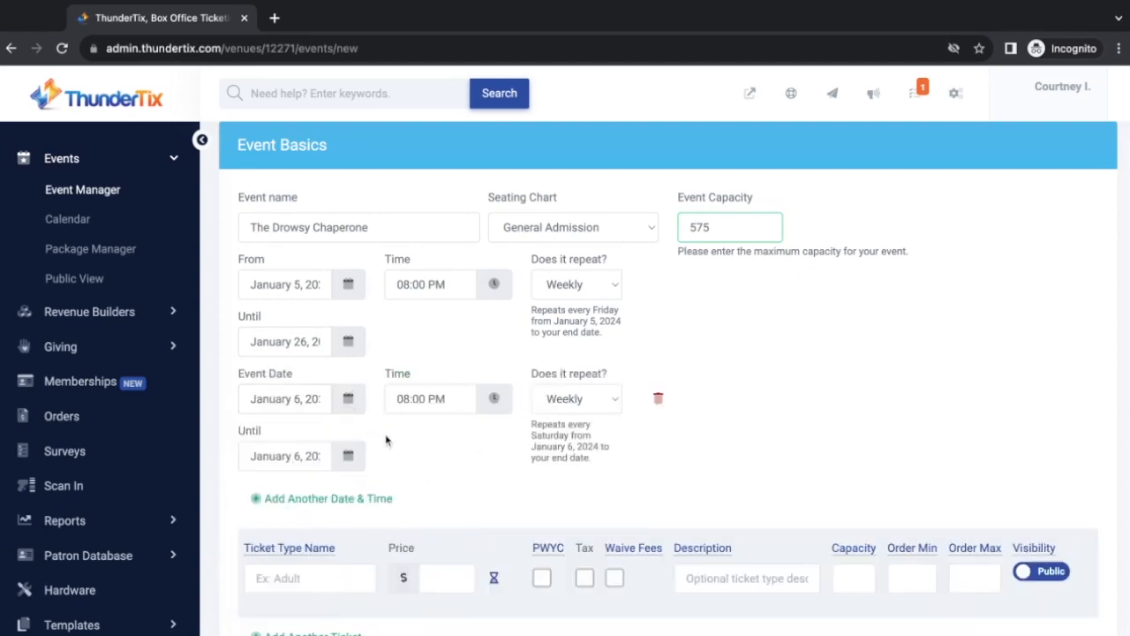
left_click(349, 458)
scroll(397, 495, "down", 1)
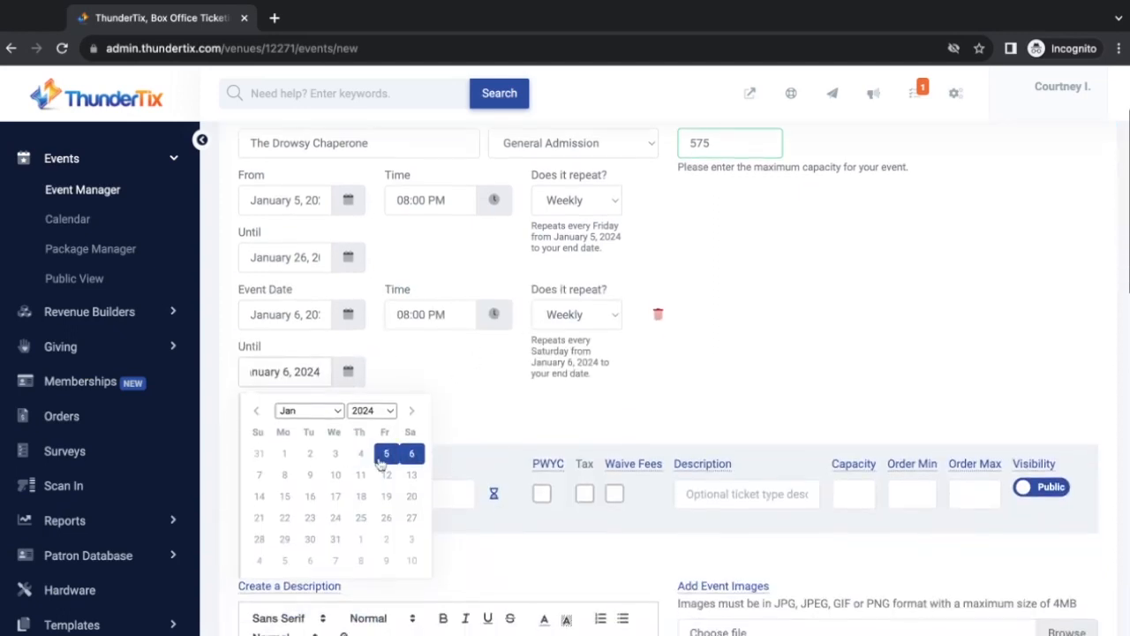
left_click(411, 518)
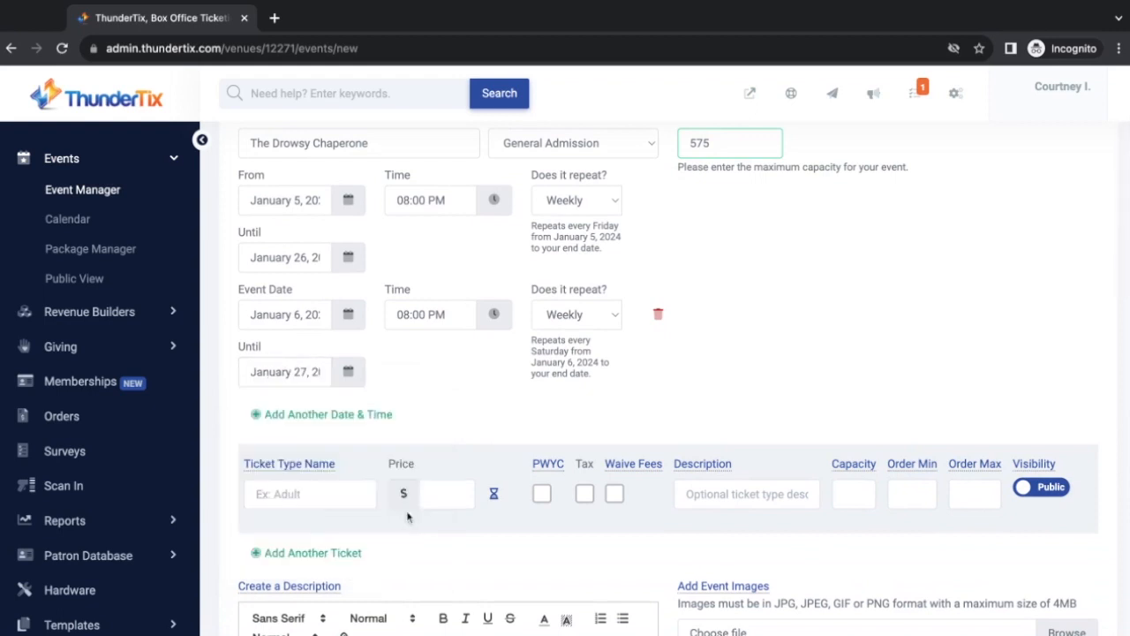
Add a third weekly run from January 7 to January 28 at 3:00 PM
left_click(344, 420)
left_click(347, 429)
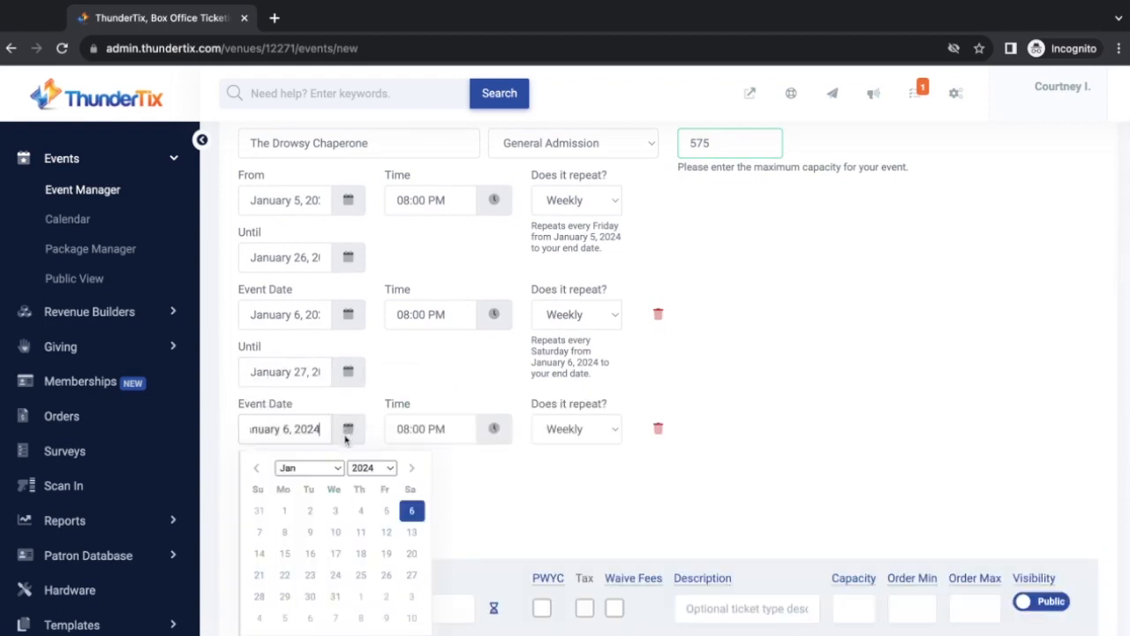
left_click(262, 531)
left_click(495, 430)
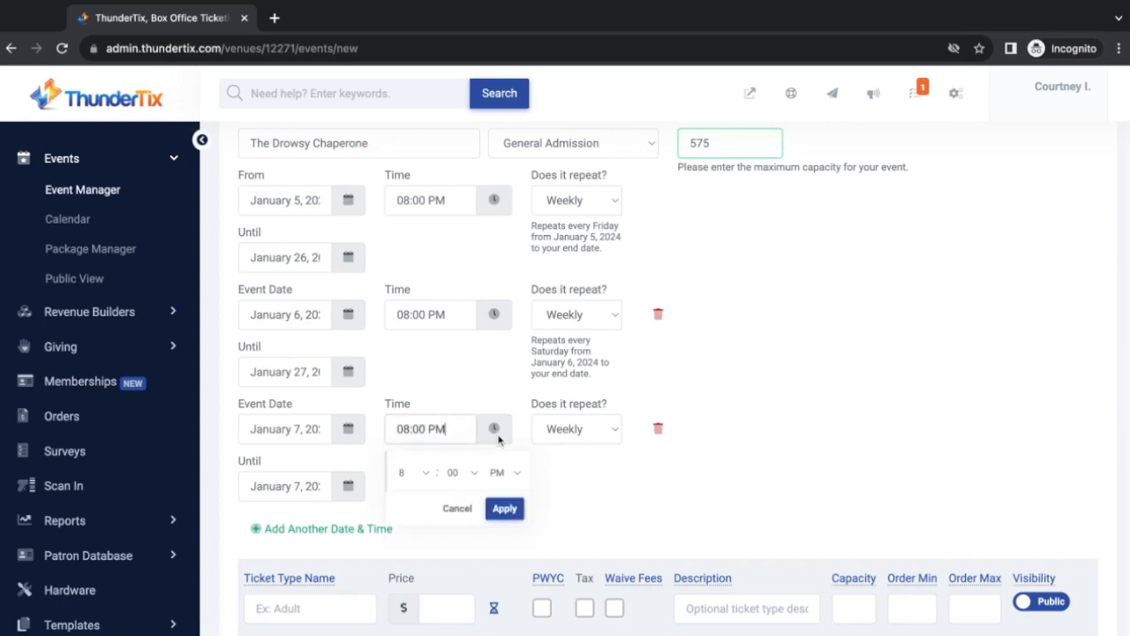
left_click(427, 477)
left_click(504, 509)
left_click(348, 486)
scroll(344, 493, "down", 2)
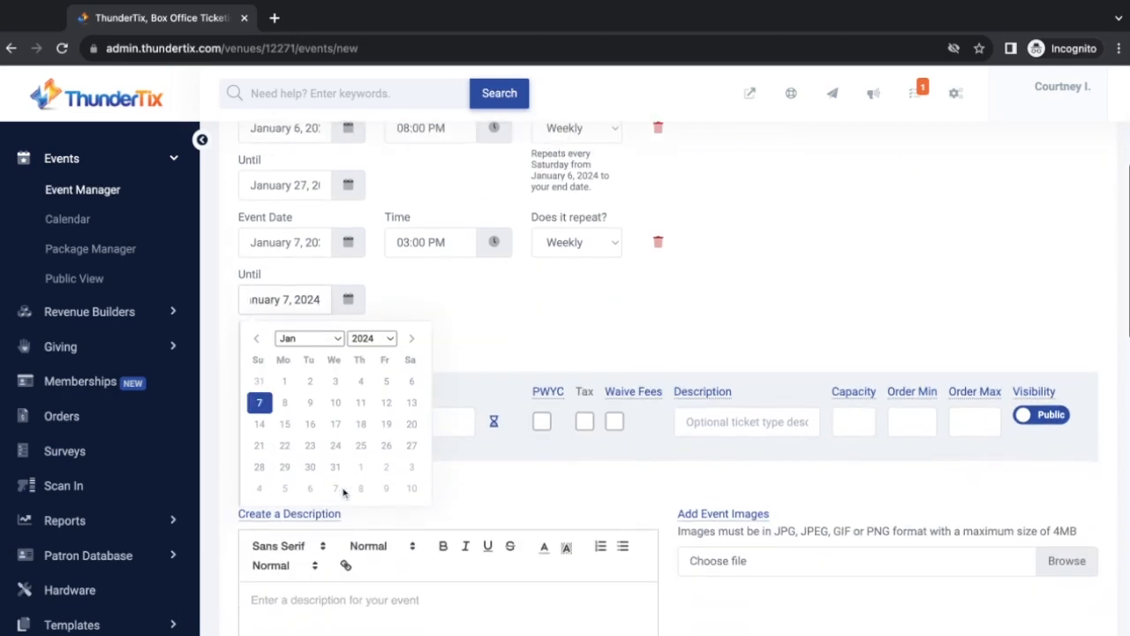
left_click(260, 467)
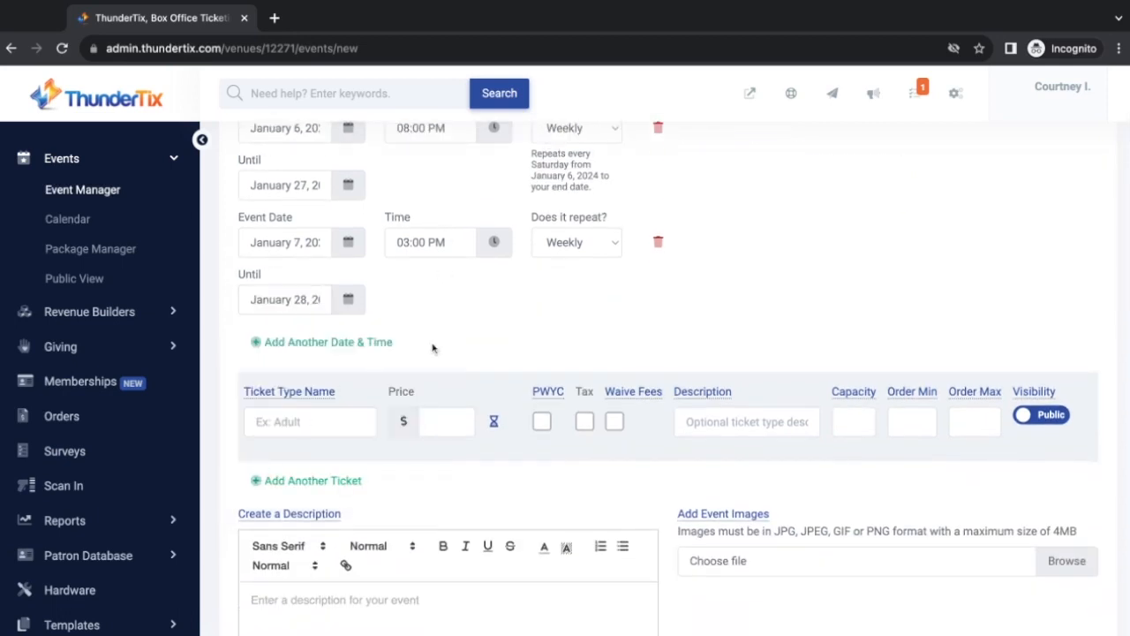
scroll(433, 348, "down", 1)
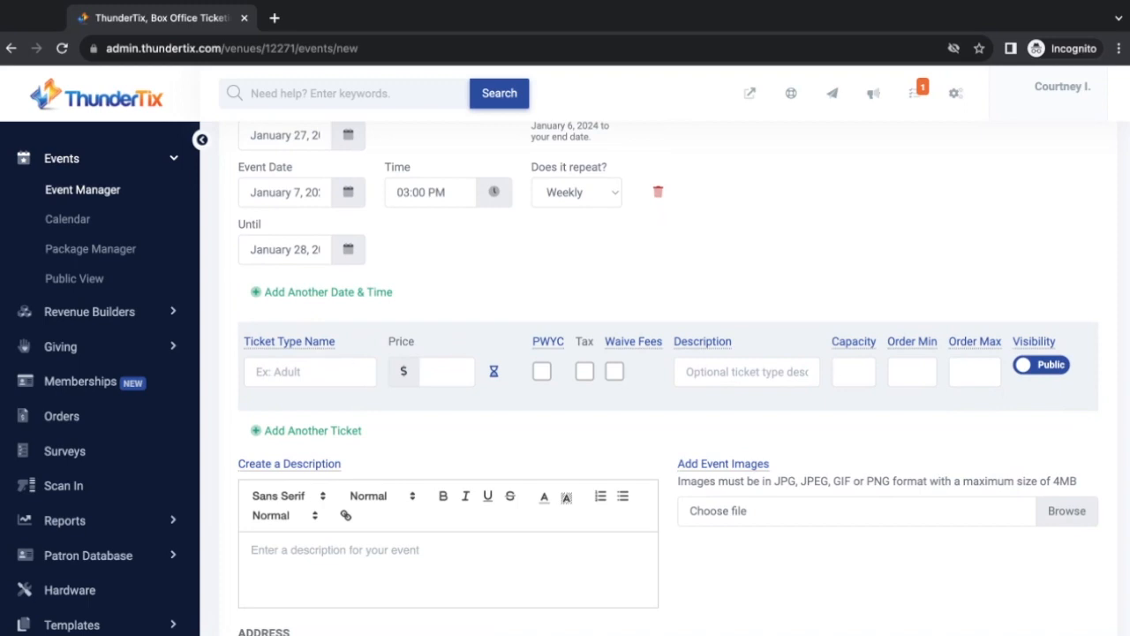
Add an Adult ticket at $50 with tax and pay-what-you-can enabled, fees not waived
left_click(272, 372)
type("Adult")
key("Tab")
type("50")
left_click(586, 371)
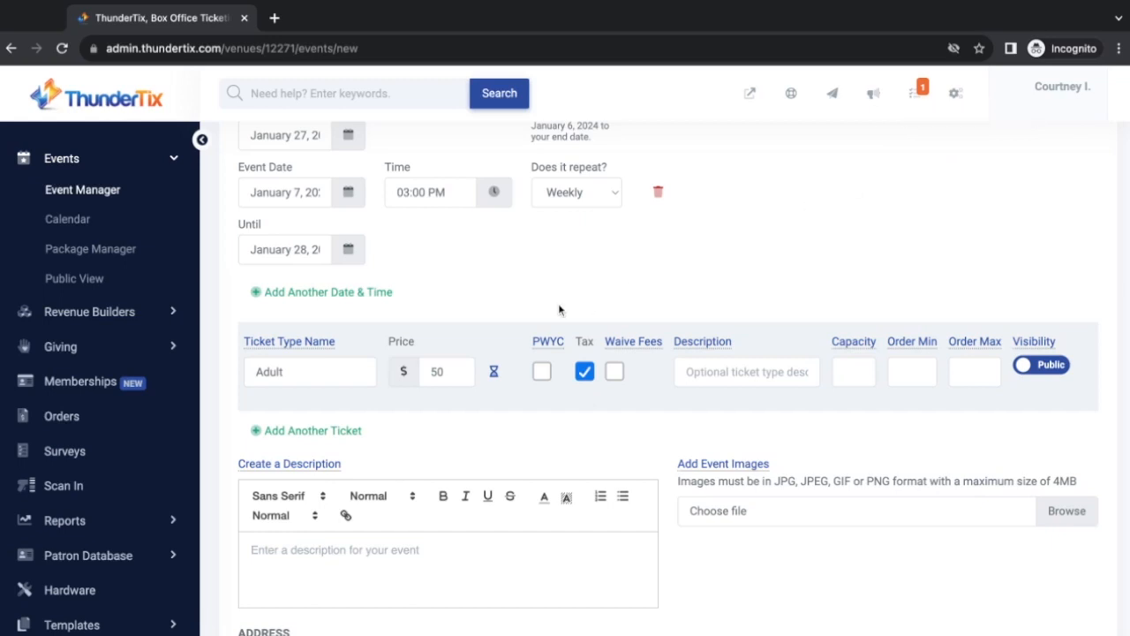
left_click(542, 372)
left_click(614, 372)
left_click(614, 373)
Add a Child ticket priced at $0 with fees waived
left_click(322, 430)
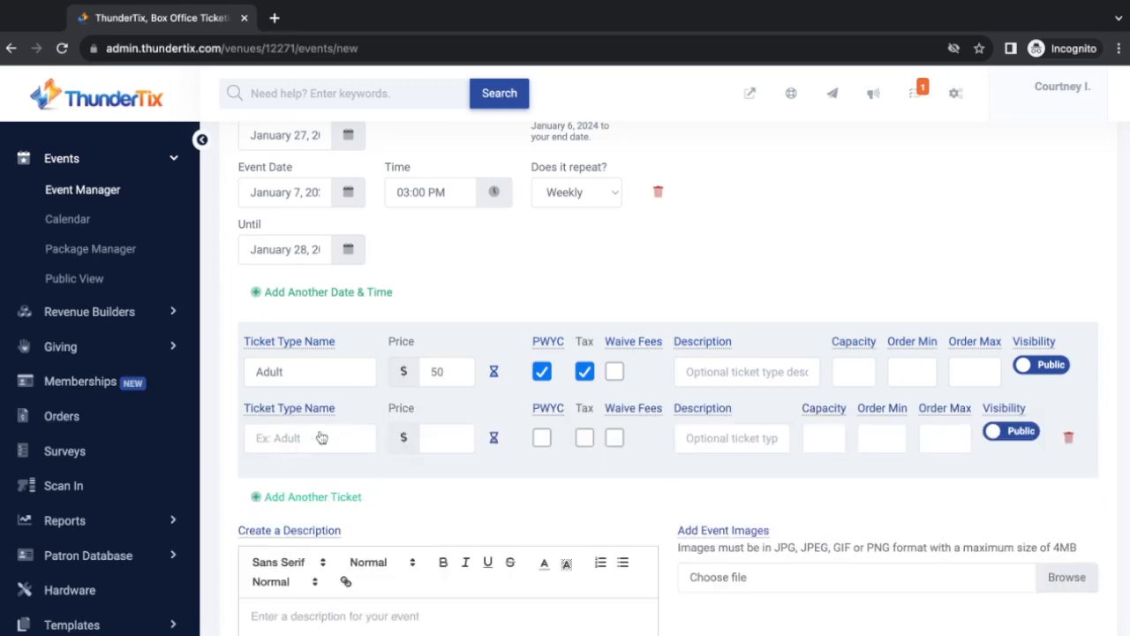
left_click(274, 438)
type("Child")
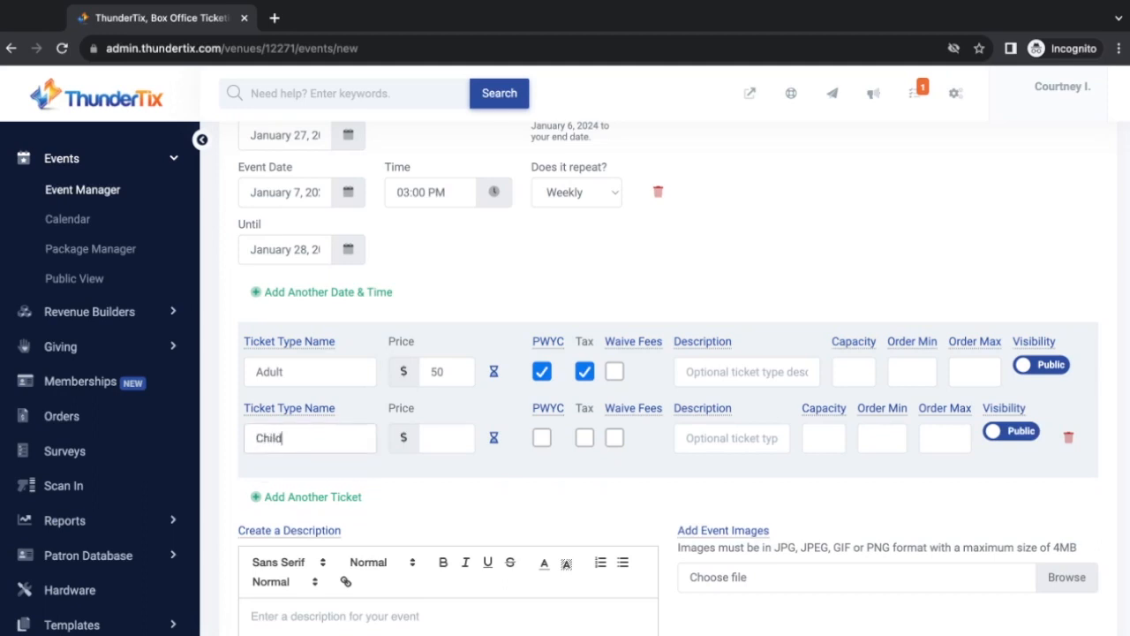
key("Tab")
type("0")
left_click(616, 439)
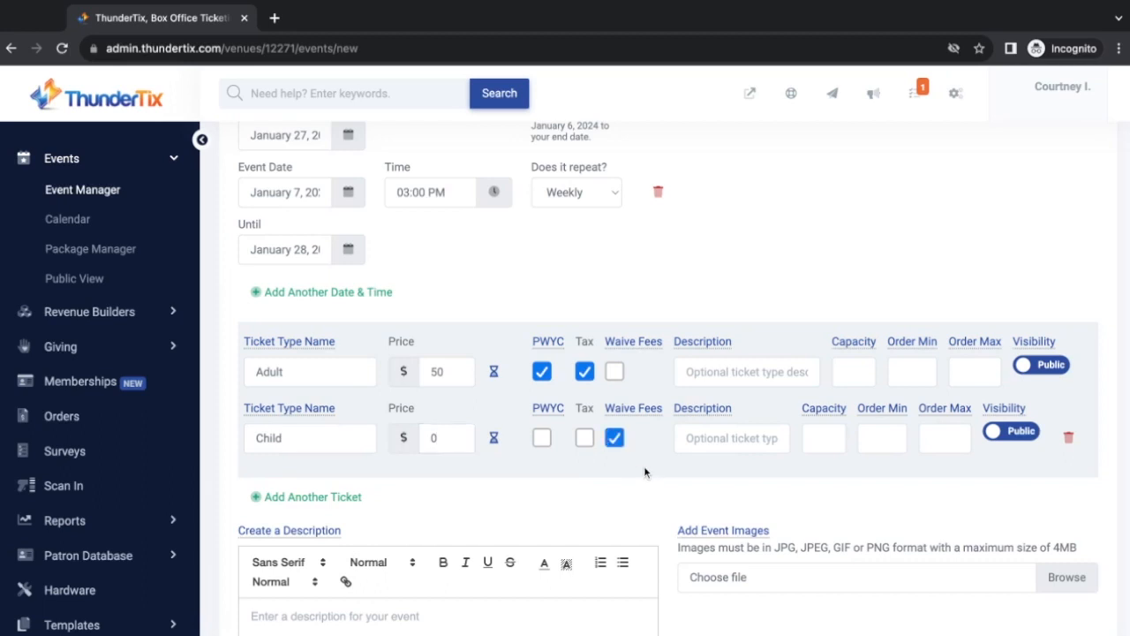
Add a $150 Member ticket with fees waived, plus a blank fourth ticket row
left_click(285, 497)
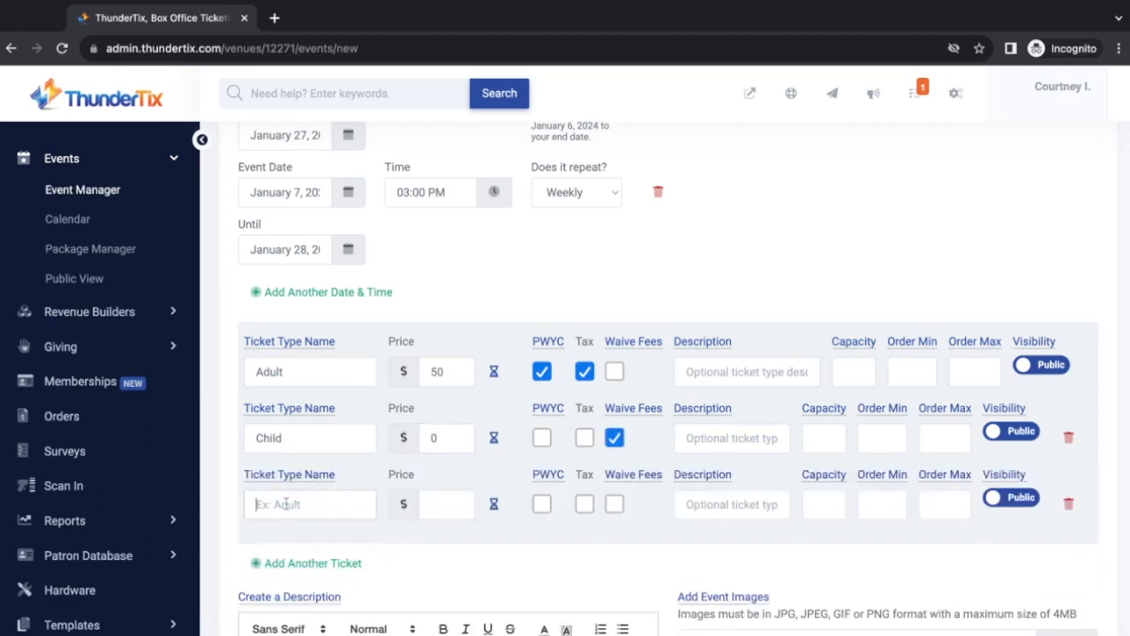
type("Member")
key("Tab")
type("150")
left_click(614, 504)
scroll(618, 540, "down", 1)
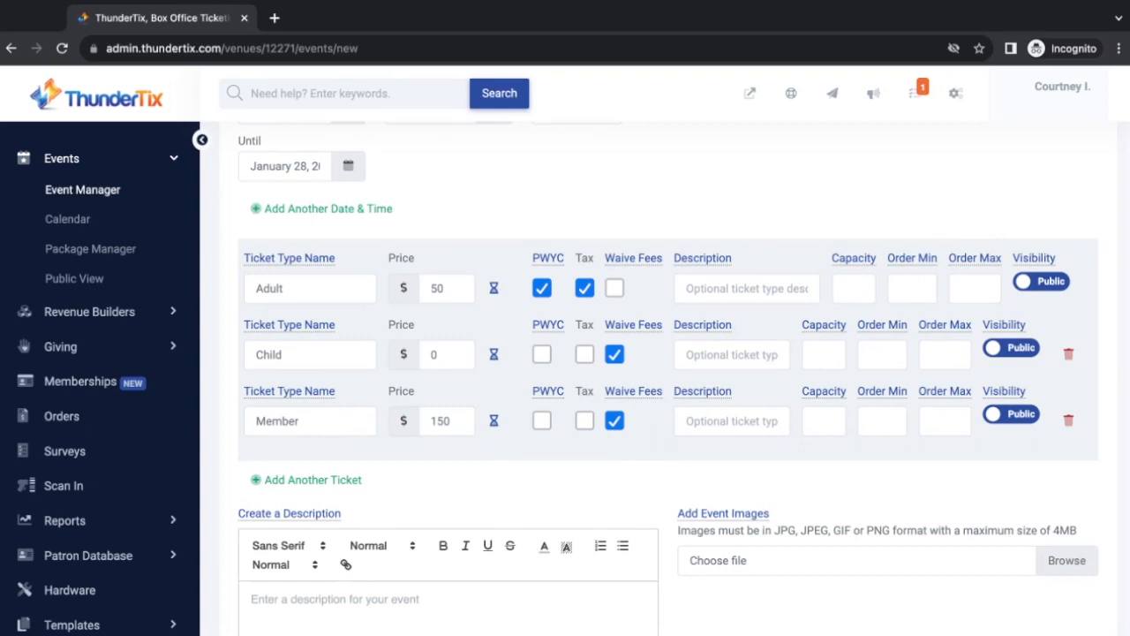
left_click(732, 425)
left_click(318, 481)
scroll(318, 480, "down", 1)
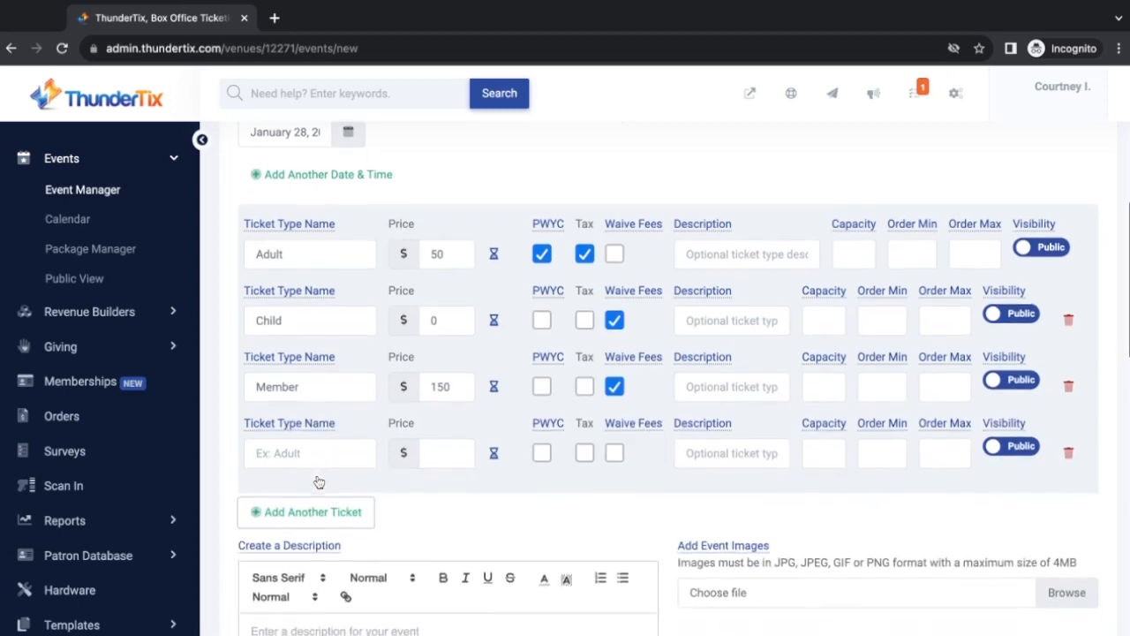
Fill the fourth row as a $20 Military ticket described 'must show a valid ID'
left_click(290, 459)
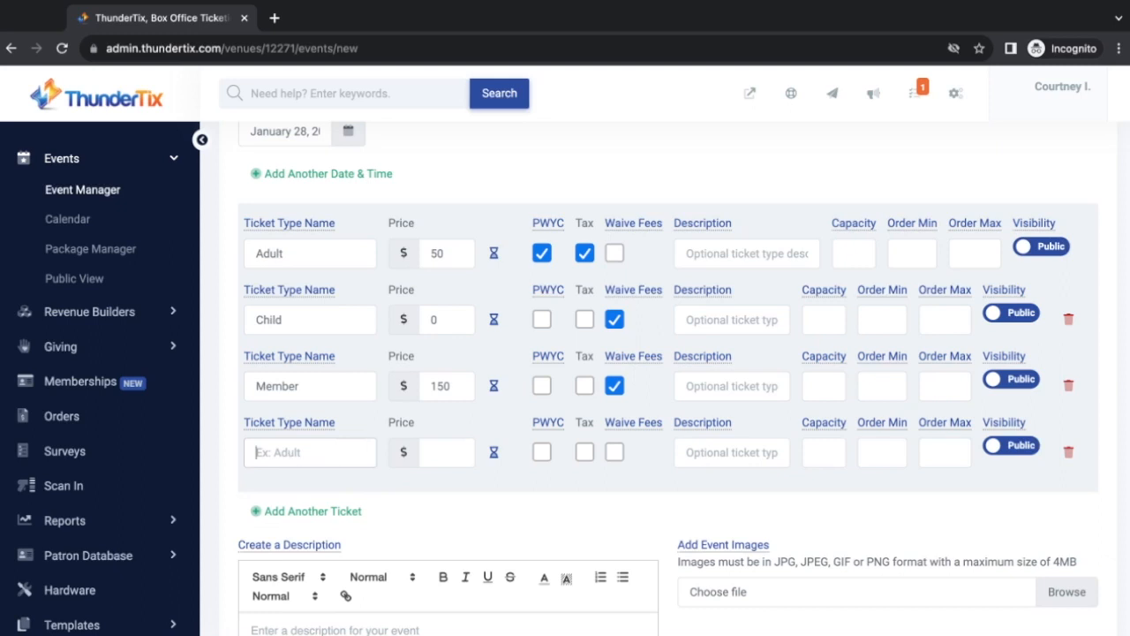
type("Military")
left_click(425, 453)
type("20")
left_click(757, 454)
type("must show a valid ID")
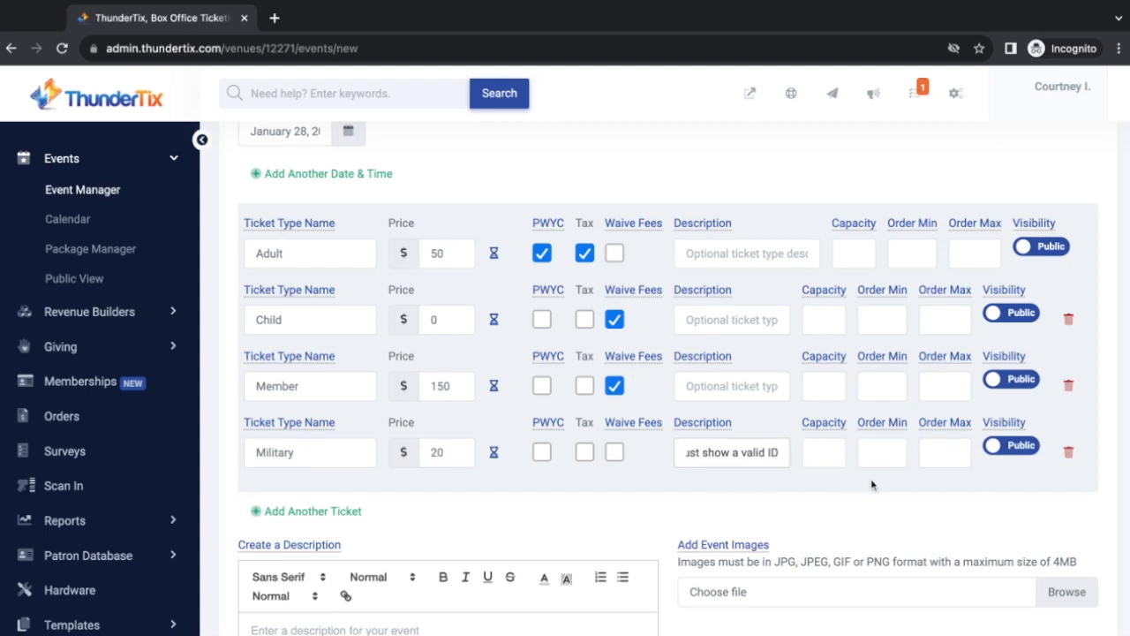
left_click(824, 451)
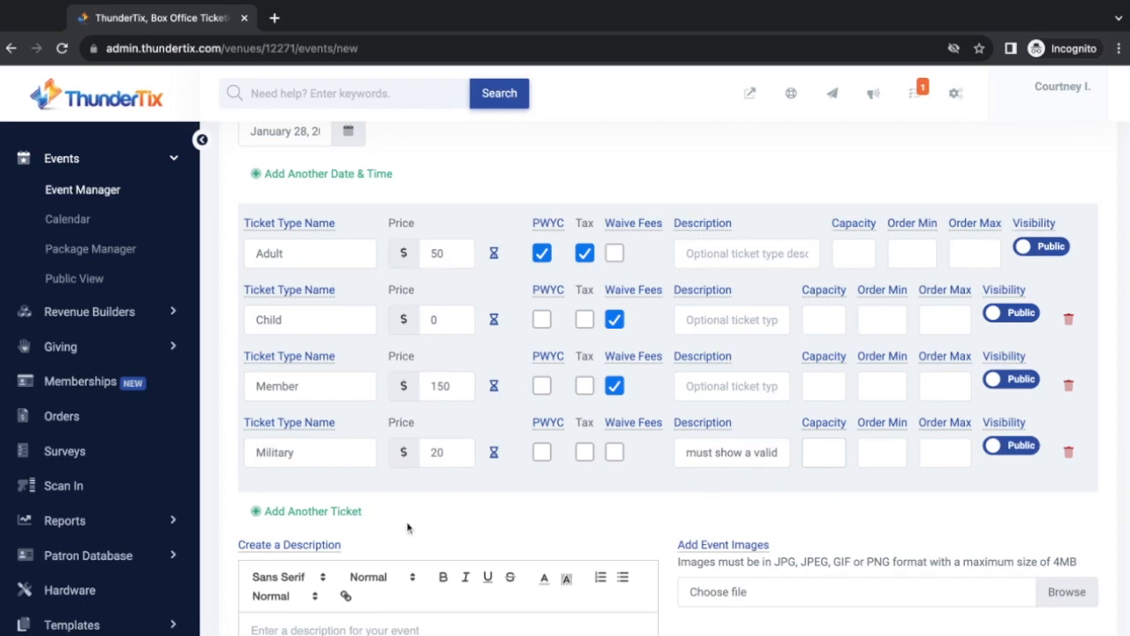
Add a VIP ticket row, entering and then clearing a capacity of 20
left_click(329, 512)
type("VIP")
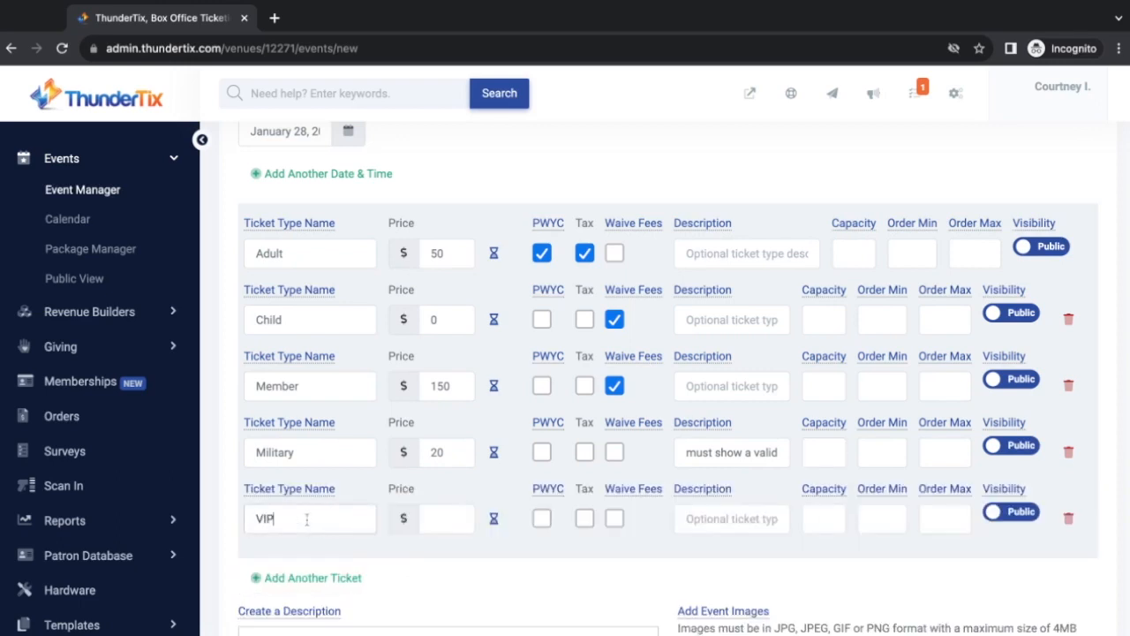
left_click(826, 517)
type("20")
double_click(836, 528)
key("BackSpace")
Delete the VIP, Military, Member and Child ticket types, keeping only Adult
scroll(845, 562, "down", 1)
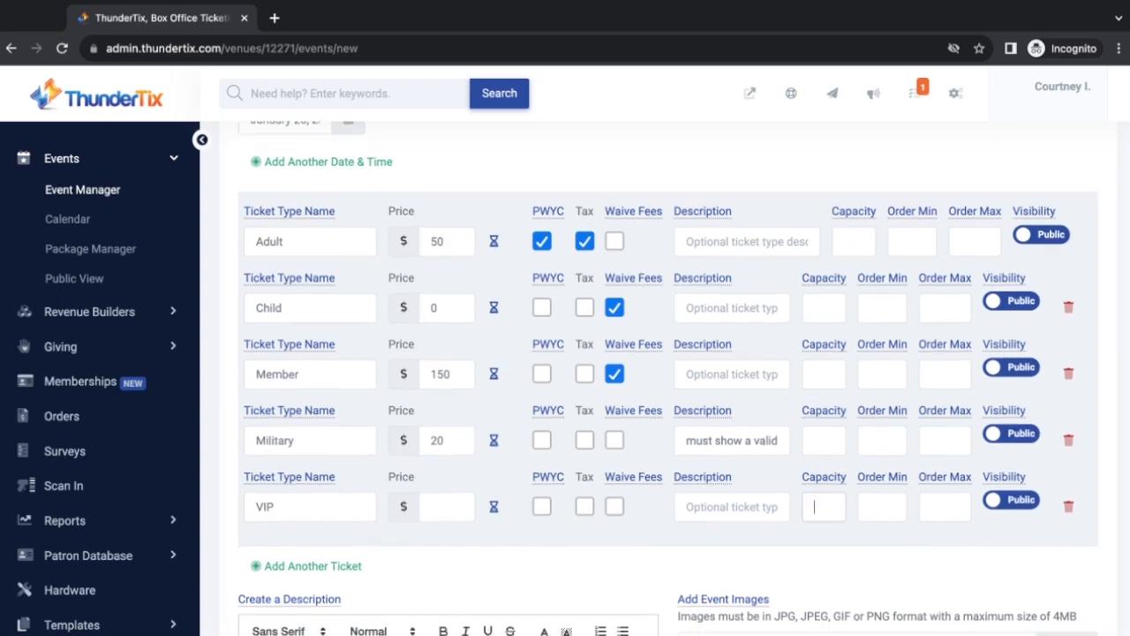
left_click(1068, 507)
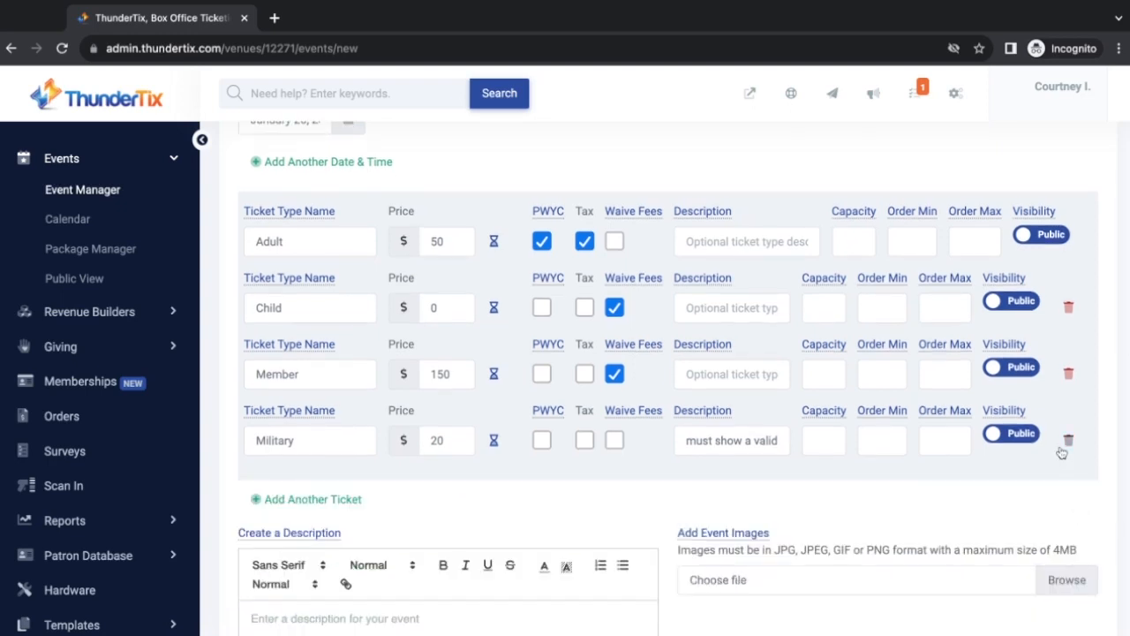
left_click(1069, 440)
left_click(1068, 373)
left_click(1070, 305)
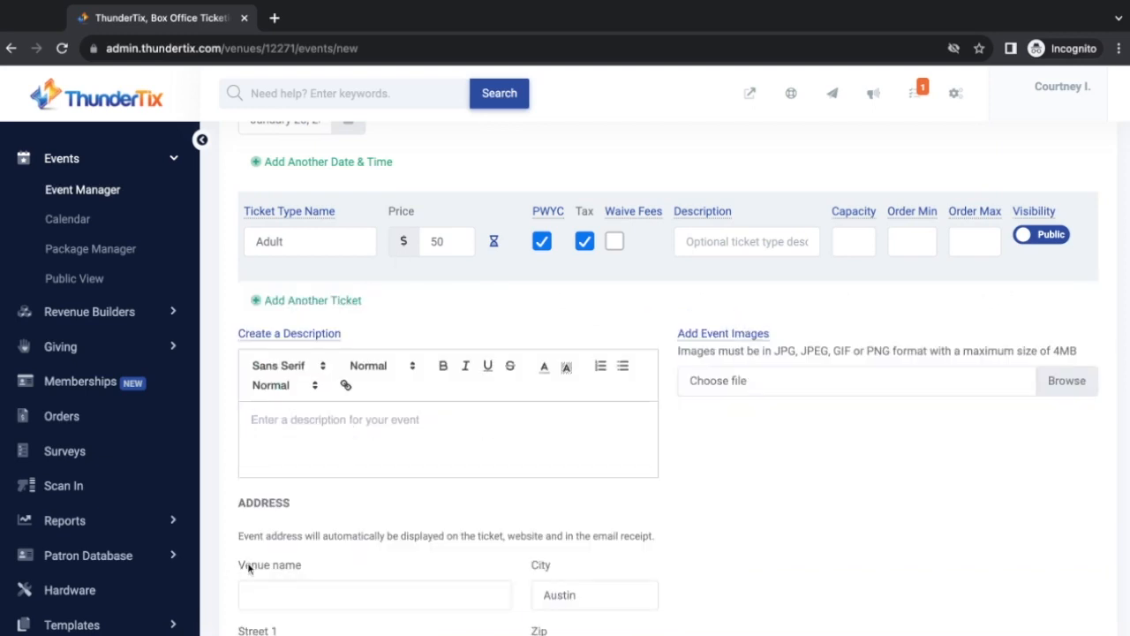
Paste the two-paragraph show text into the event description
key("super+Tab")
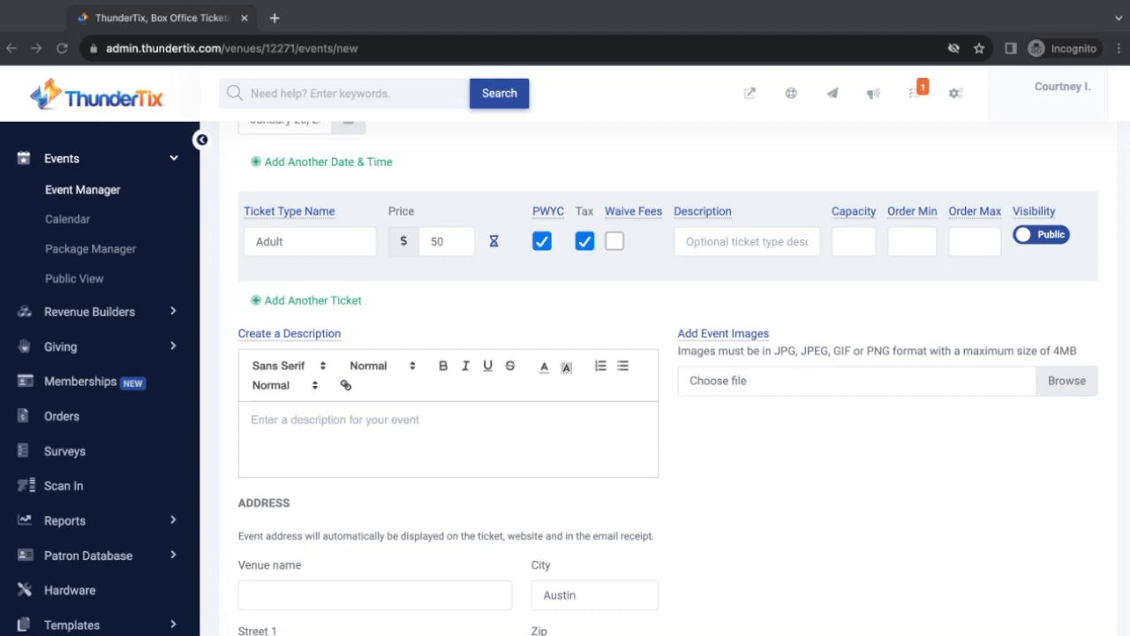
left_click(339, 416)
type("Winner of five Tony Awards, including Best Book and Best Original Score, The Drowsy Chaperone is a loving send-up of the Jazz-Age musical, featuring one show-stopping song and dance number after another.   With the house lights down, a man in a chair appears on stage and puts on his favorite record: the cast recording of a fictitious 1928 musical. The recording comes to life and The Drowsy Chaperone begins as the man in the chair looks on. Mix in two lovers on the eve of their wedding, a bumbling best man, a desperate theatre producer, a not-so-bright hostess, two gangsters posing as pastry chefs, a misguided Don Juan and an intoxicated chaperone, and you have the ingredients for an evening of madcap delight.")
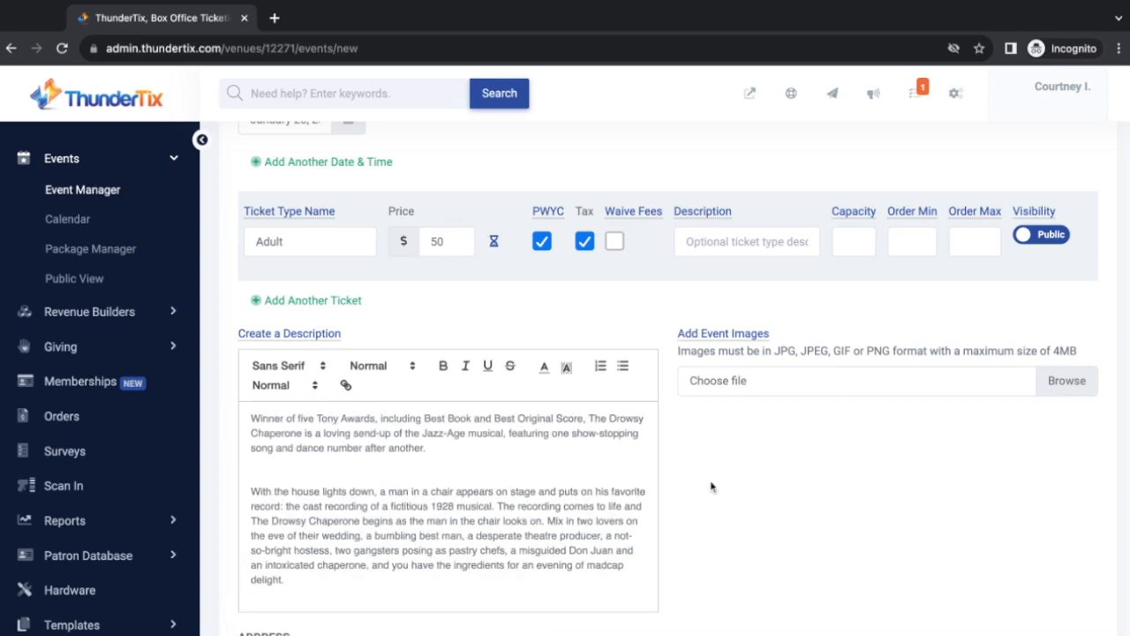
scroll(971, 353, "down", 1)
Attach TheDrowsyChaperone.EventImage.png as the event image
left_click(1074, 330)
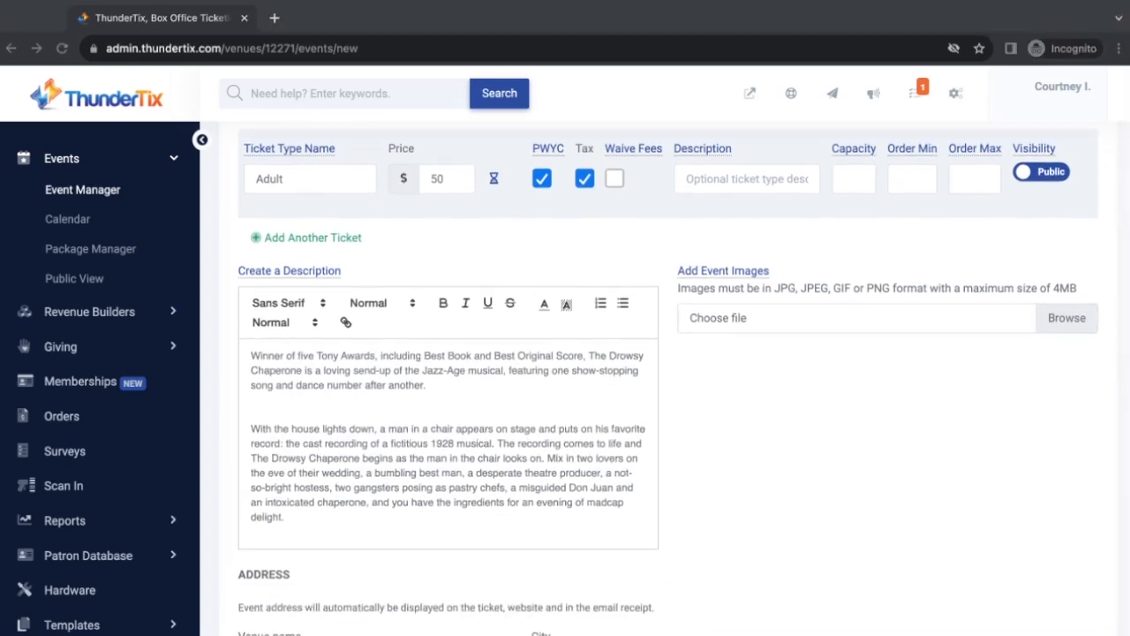
left_click(719, 504)
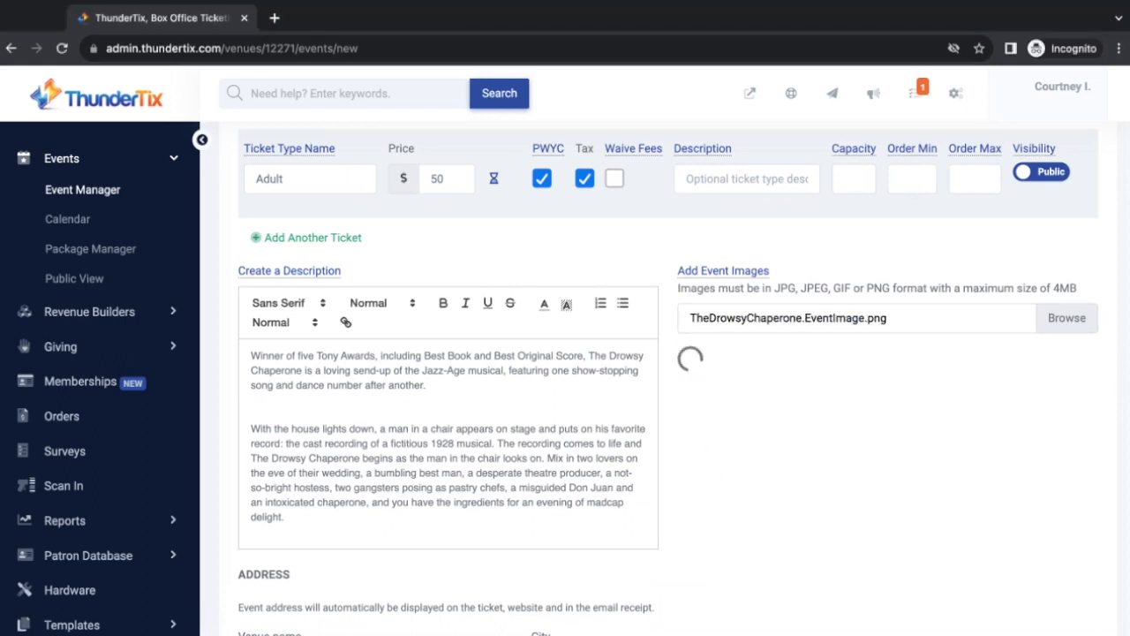
scroll(668, 378, "down", 3)
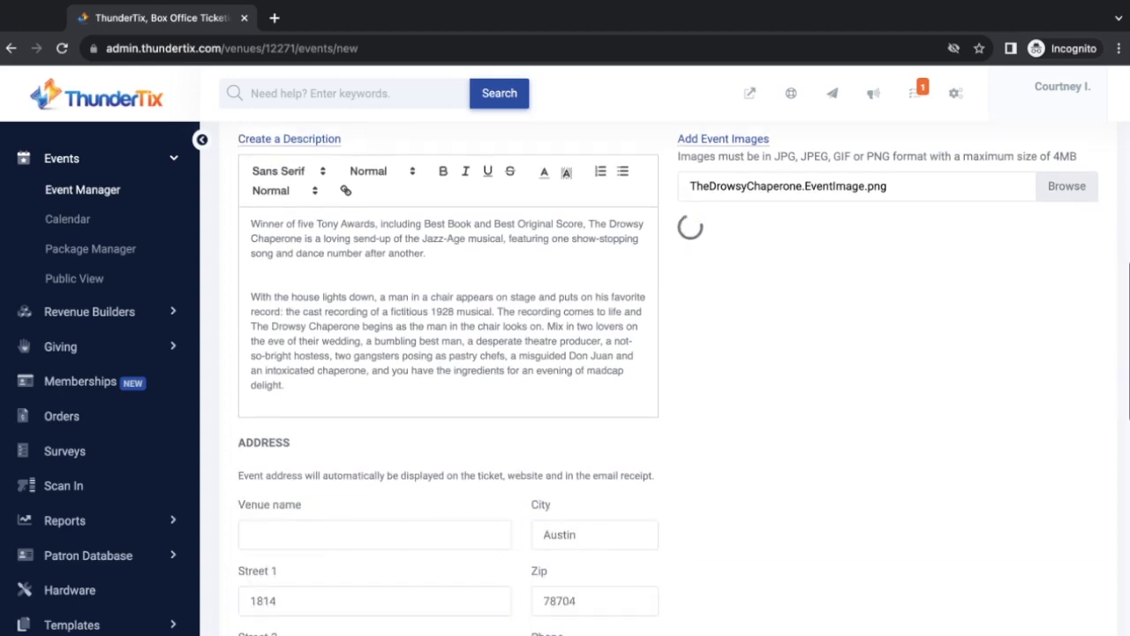
Enter Marquis Theatre as the venue name and United States as the country
left_click(303, 398)
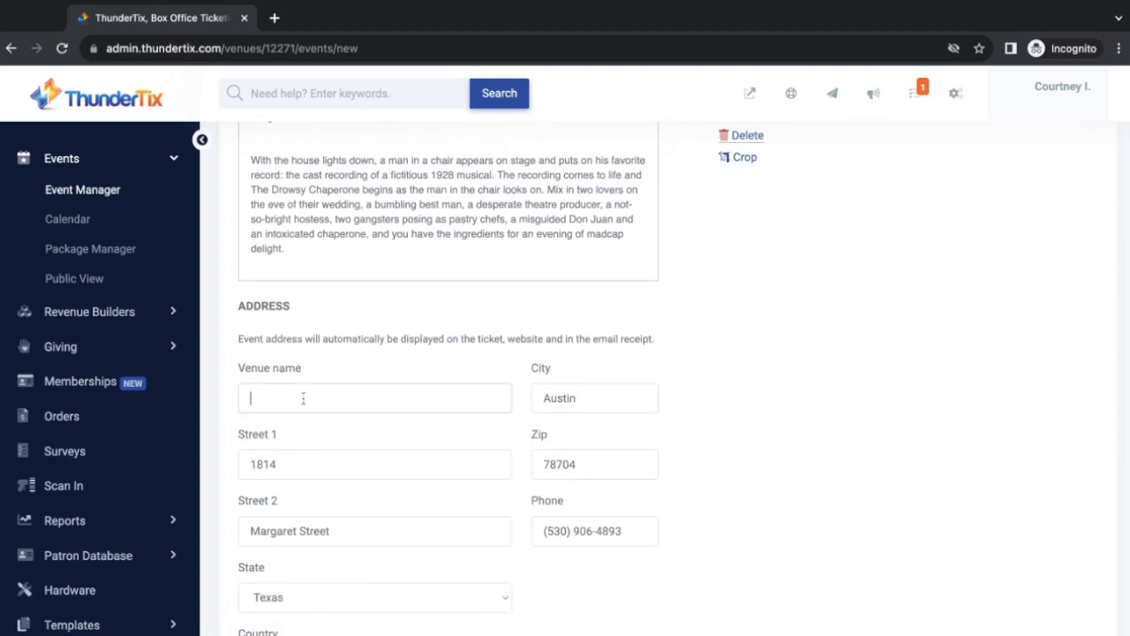
type("Marquis Theatre")
scroll(357, 412, "down", 2)
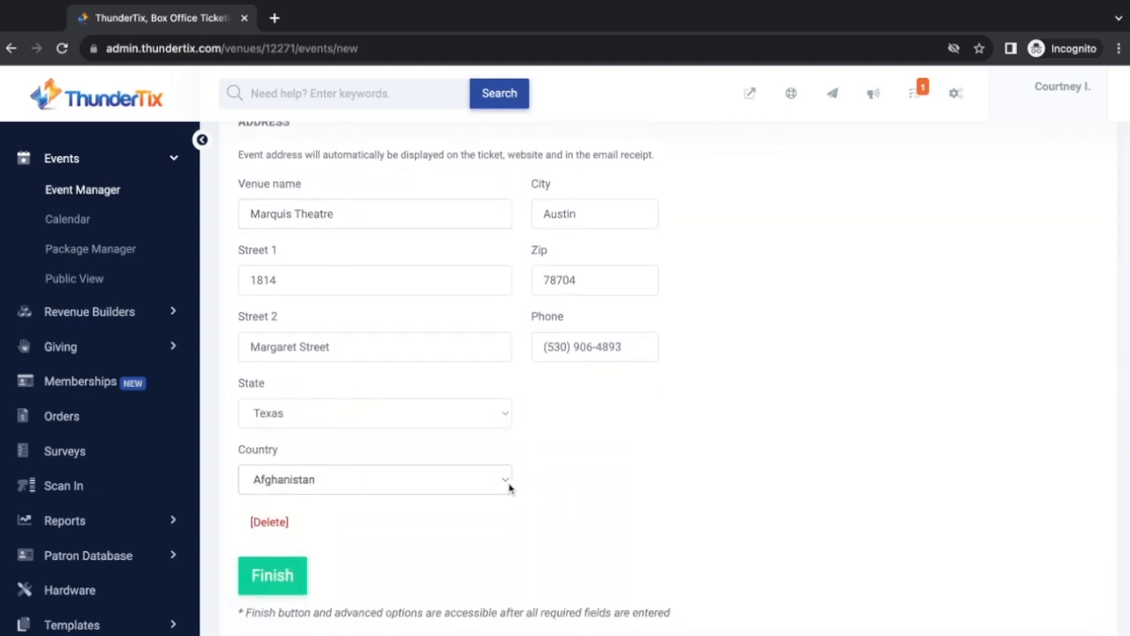
left_click(509, 487)
left_click(497, 293)
scroll(505, 489, "down", 3)
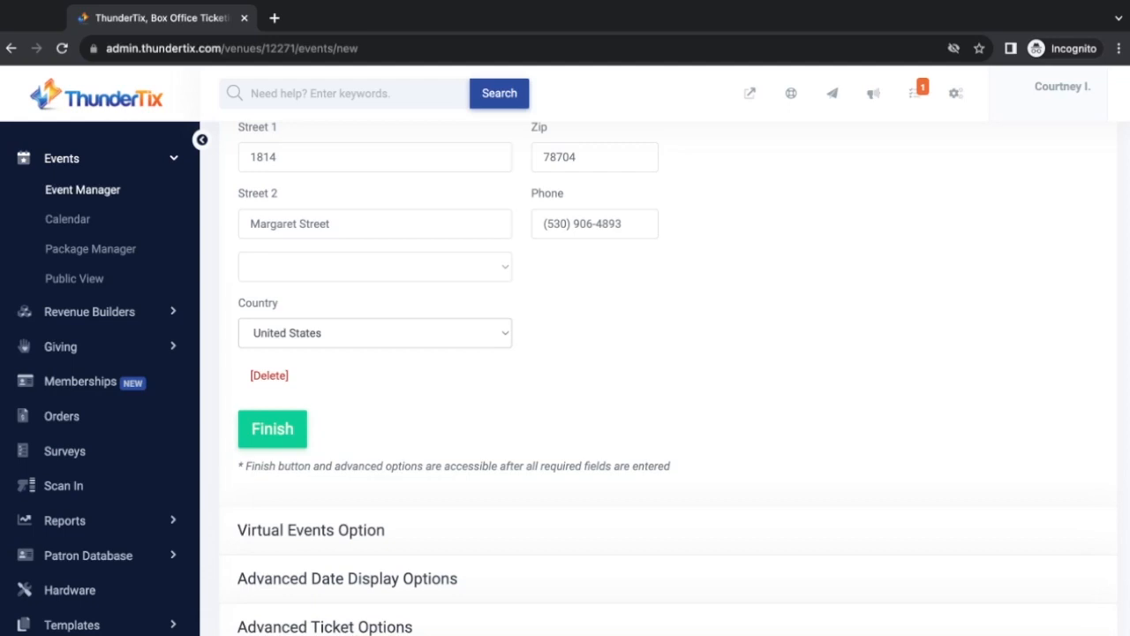
Turn the virtual event option on and back off, then expand Advanced Date Display Options
scroll(507, 237, "down", 3)
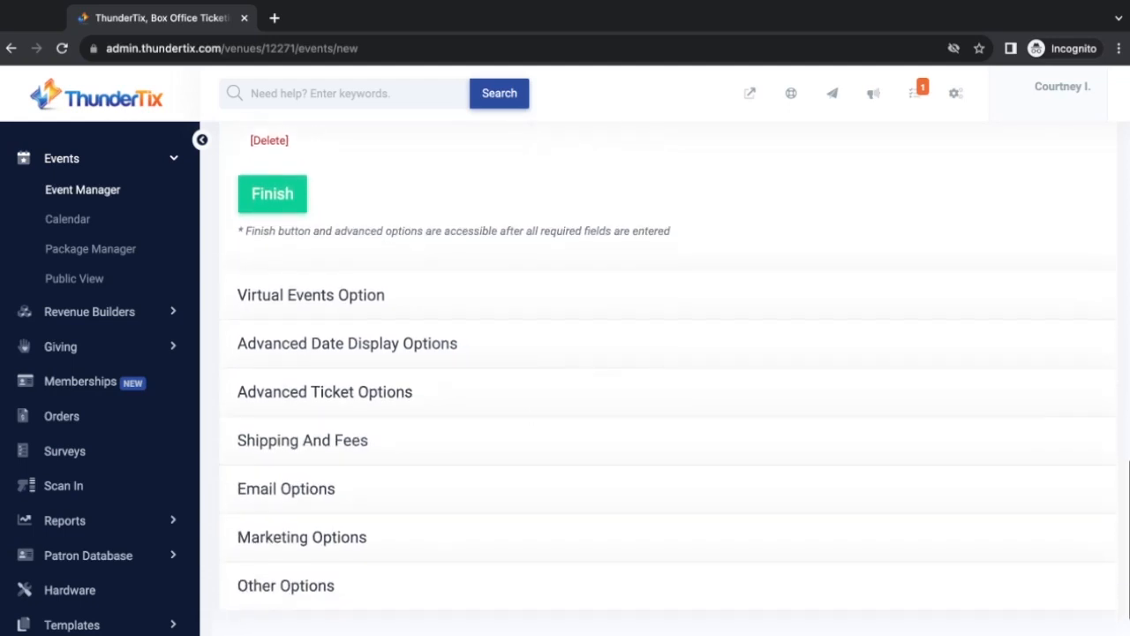
left_click(487, 300)
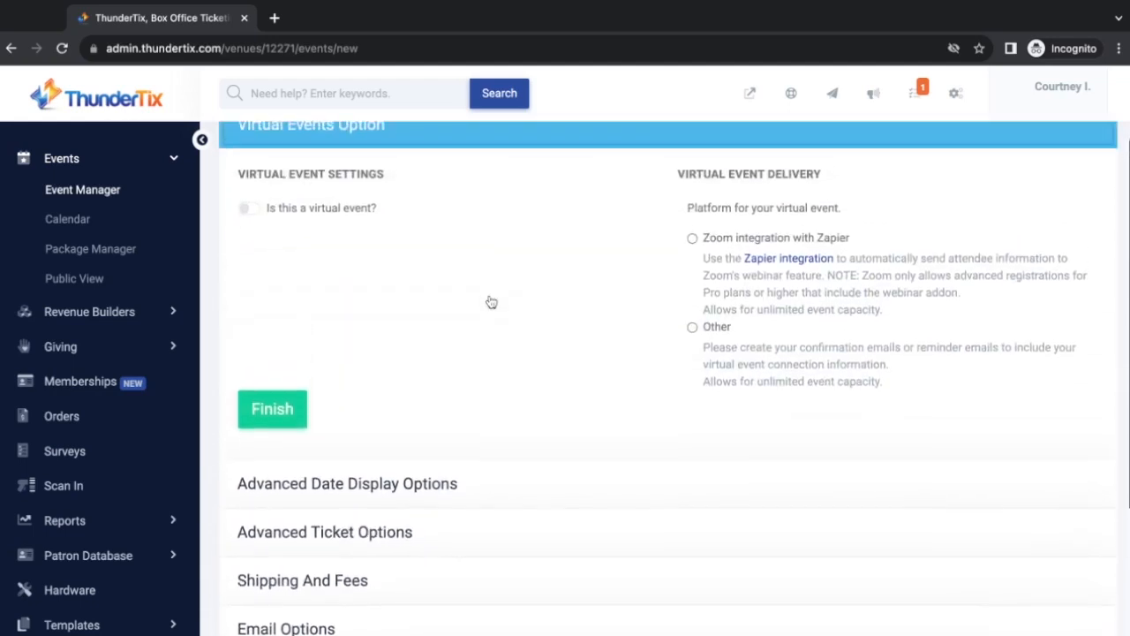
left_click(246, 229)
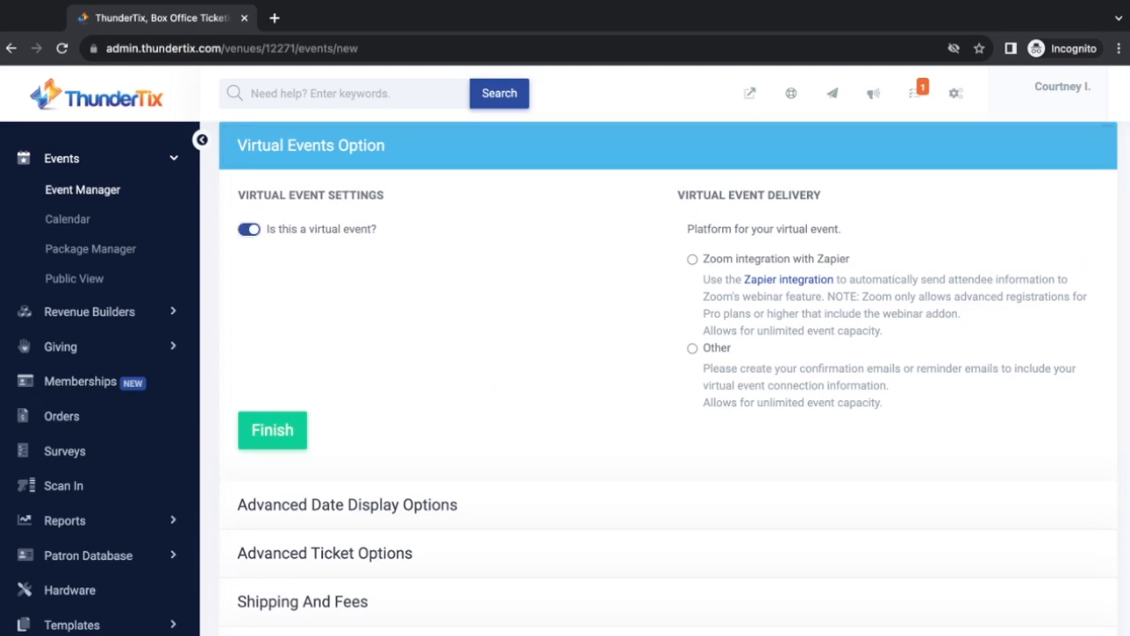
left_click(692, 259)
left_click(692, 348)
left_click(253, 229)
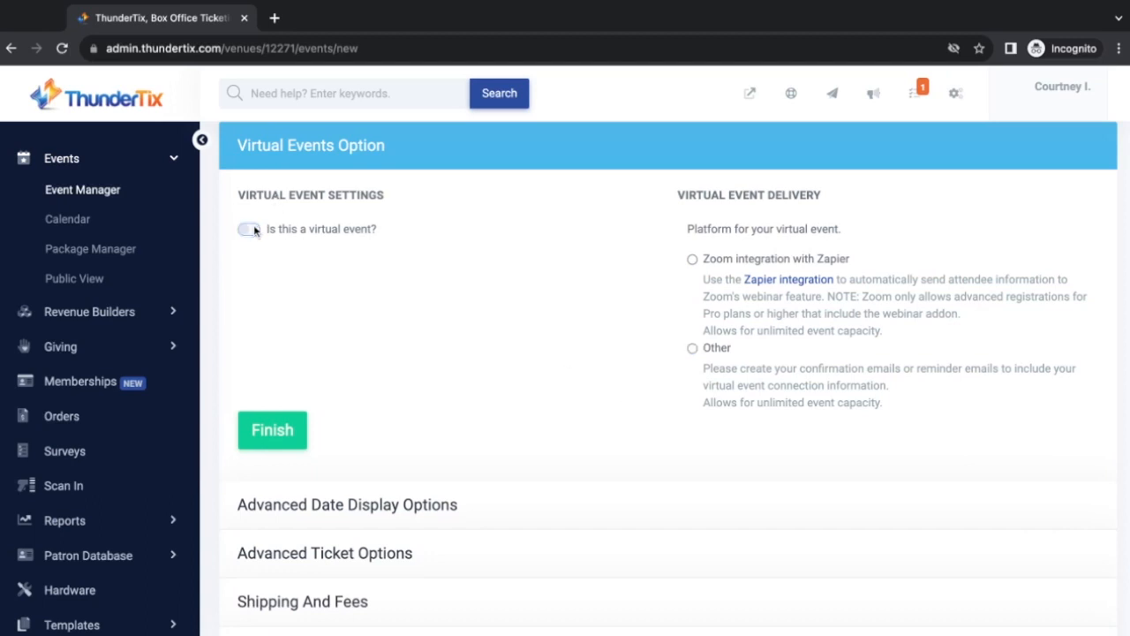
left_click(437, 507)
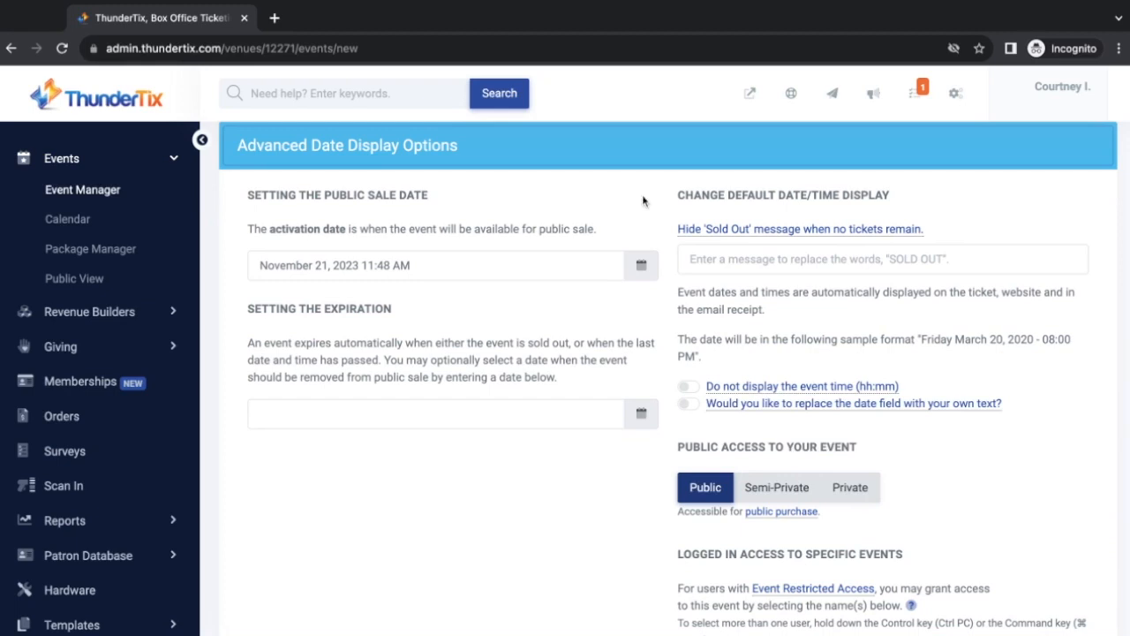
Change the public sale activation date to November 25, 2023
left_click(641, 267)
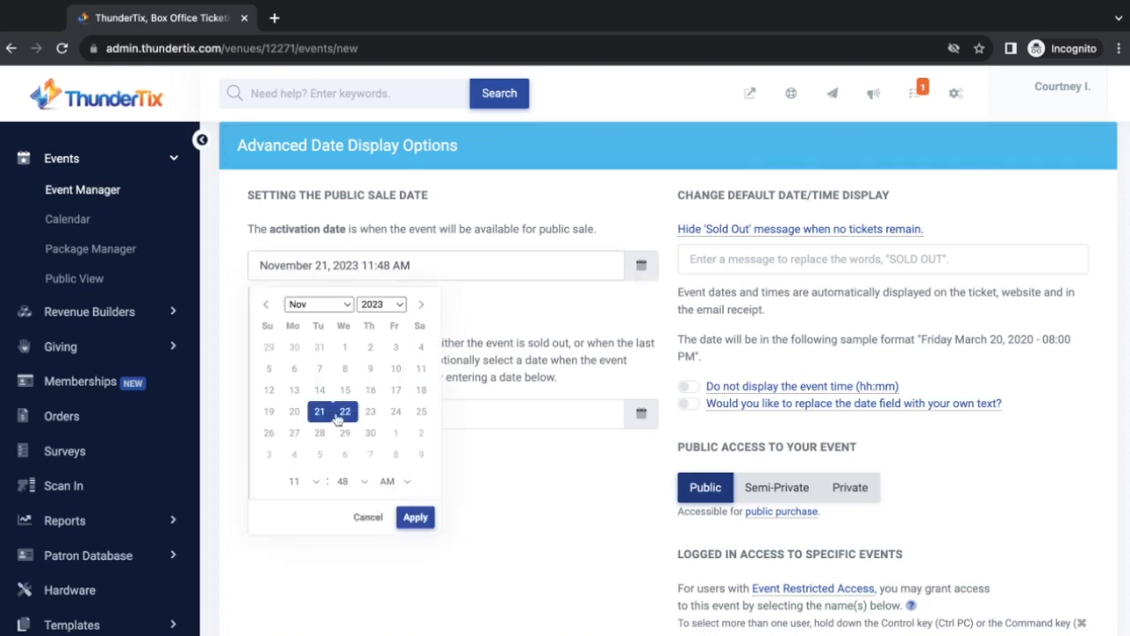
left_click(421, 412)
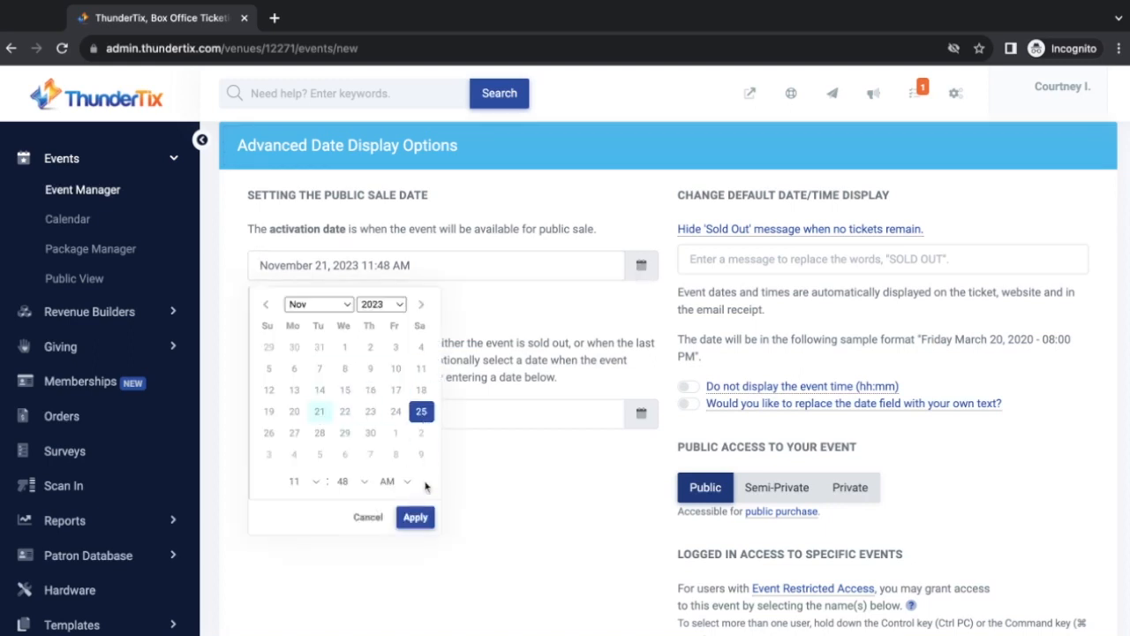
left_click(415, 516)
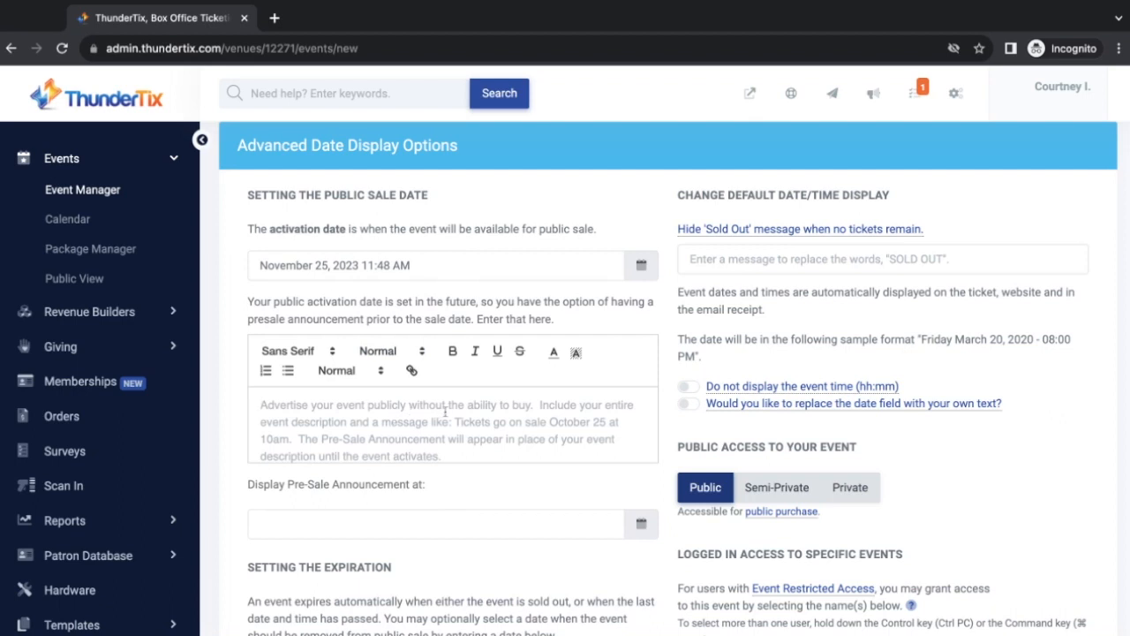
Add a pre-sale announcement ending 'Tickets available for sale on November 25th!', shown from November 21, 2023 12:00 AM
type("Winner of five Tony Awards, including Best Book and Best Original Score, The Drowsy Chaperone is a loving send-up of the Jazz-Age musical, featuring one show-stopping song and dance number after another.   With the house lights down, a man in a chair appears on stage and puts on his favorite record: the cast recording of a fictitious 1928 musical. The recording comes to life and The Drowsy Chaperone begins as the man in the chair looks on. Mix in two lovers on the eve of their wedding, a bumbling best man, a desperate theatre producer, a not-so-bright hostess, two gangsters posing as pastry chefs, a misguided Don Juan and an intoxicated chaperone, and you have the ingredients for an evening of madcap delight.")
scroll(372, 488, "down", 3)
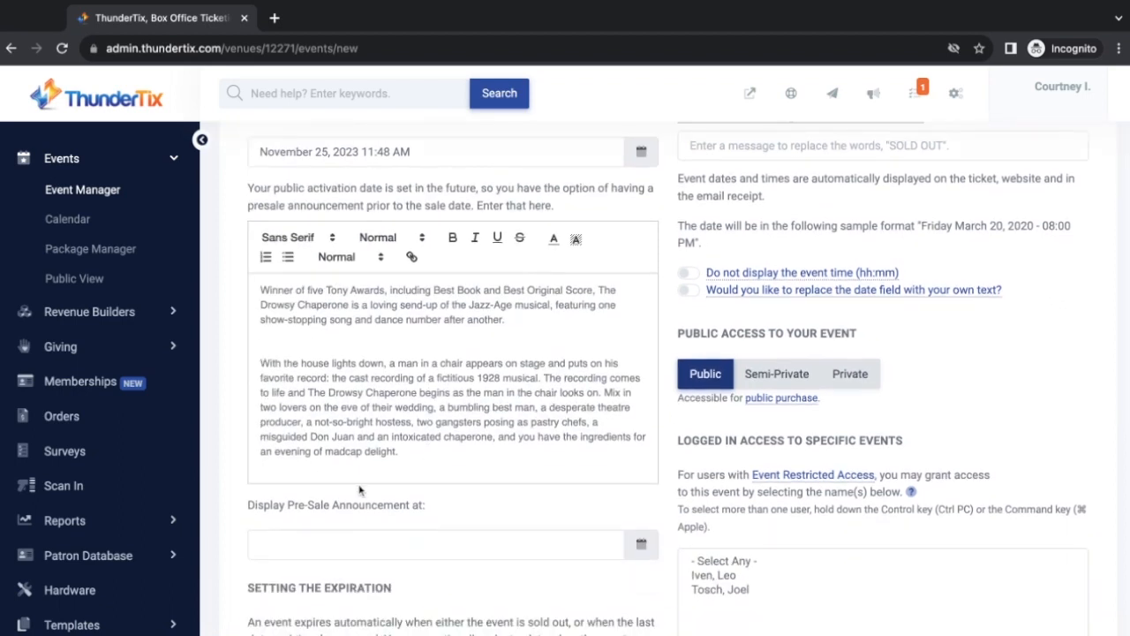
key("Return")
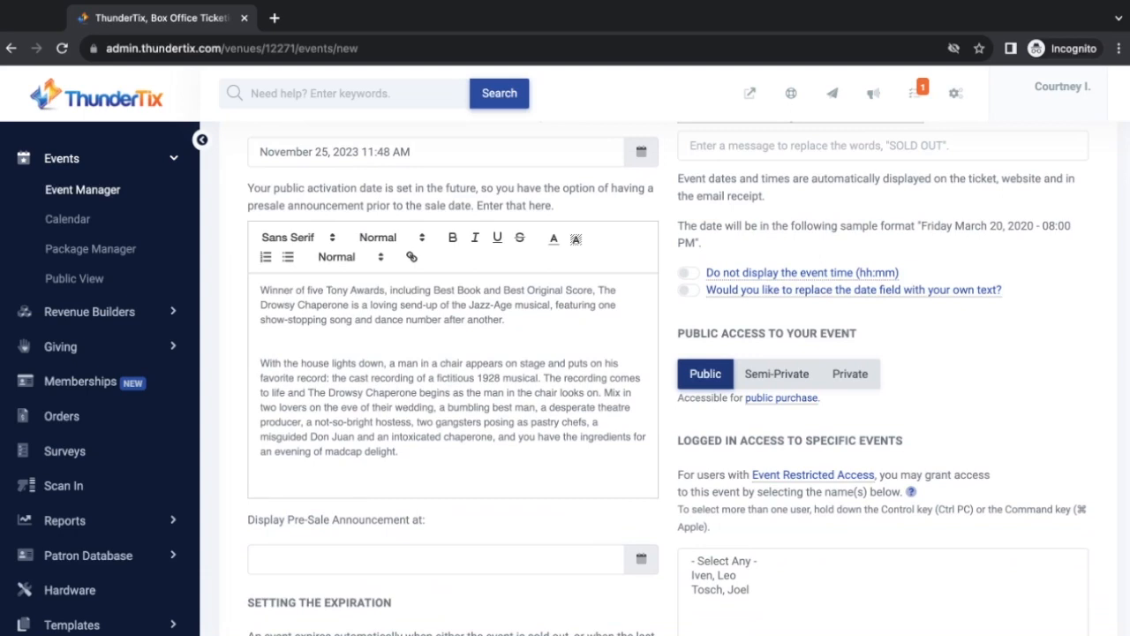
type("Tickets available for sale on ")
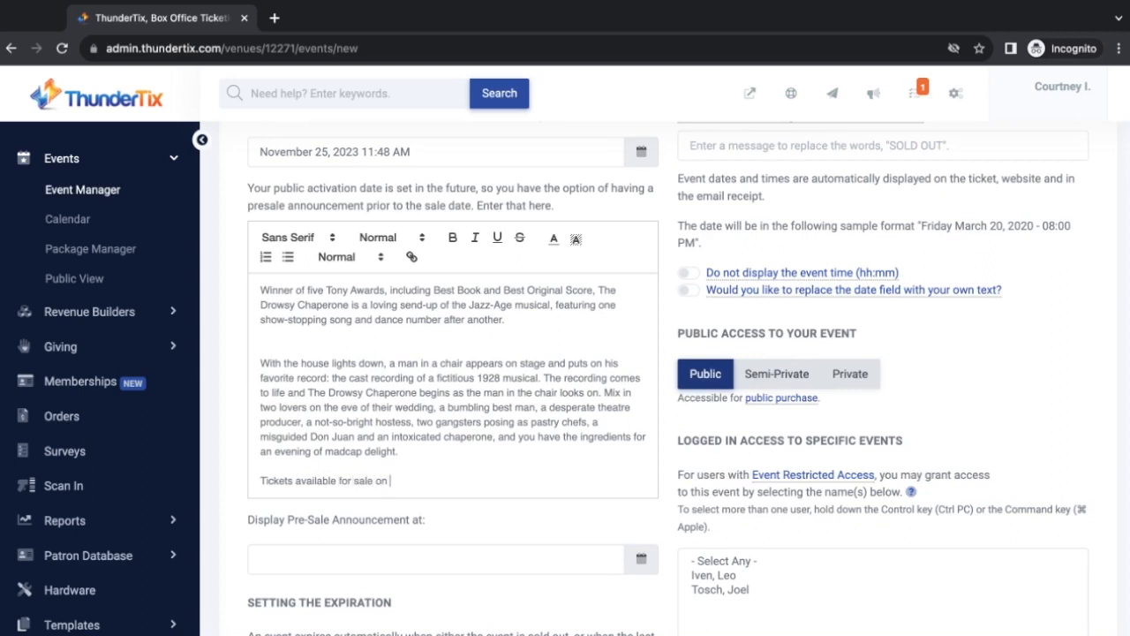
type("November 25th!")
scroll(432, 484, "down", 1)
type("!")
scroll(432, 485, "down", 2)
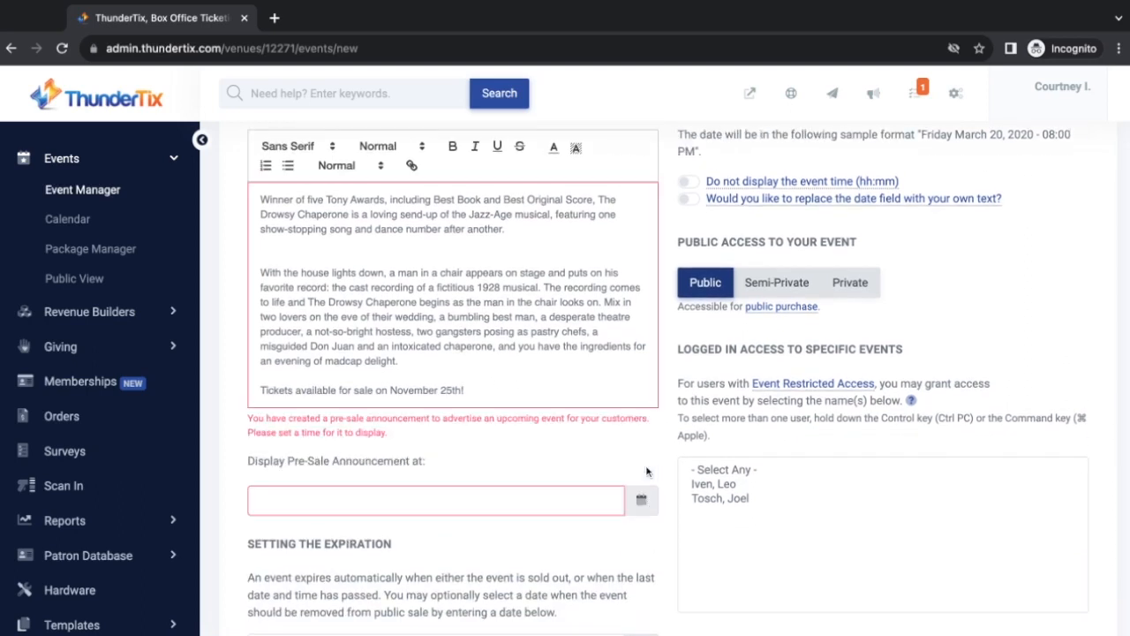
scroll(457, 479, "down", 1)
left_click(589, 461)
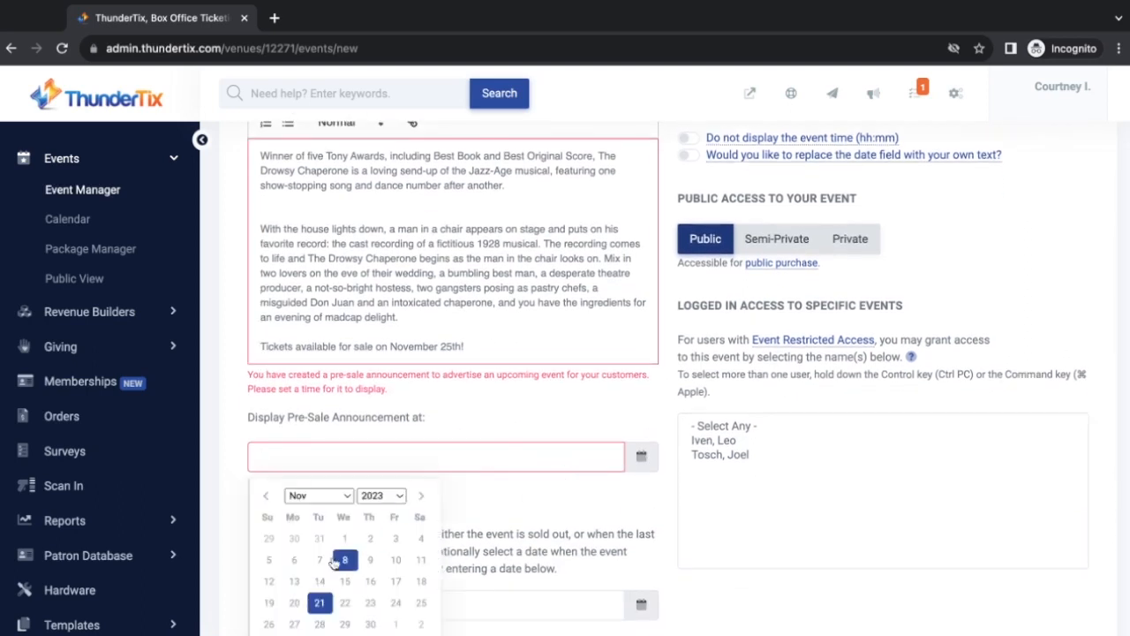
scroll(322, 612, "down", 2)
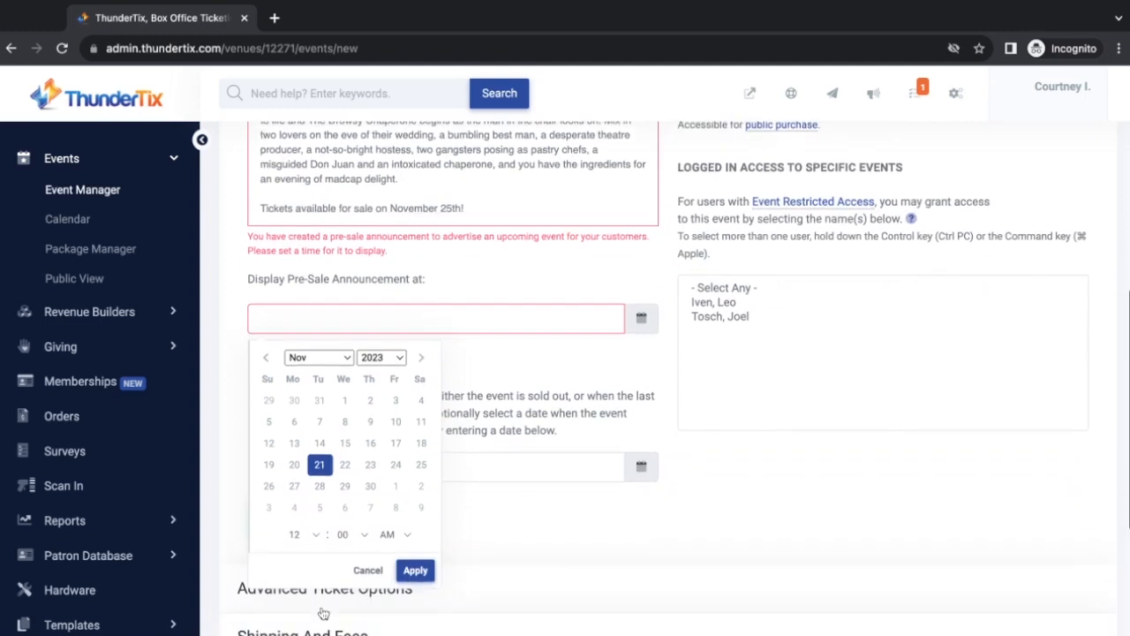
left_click(415, 568)
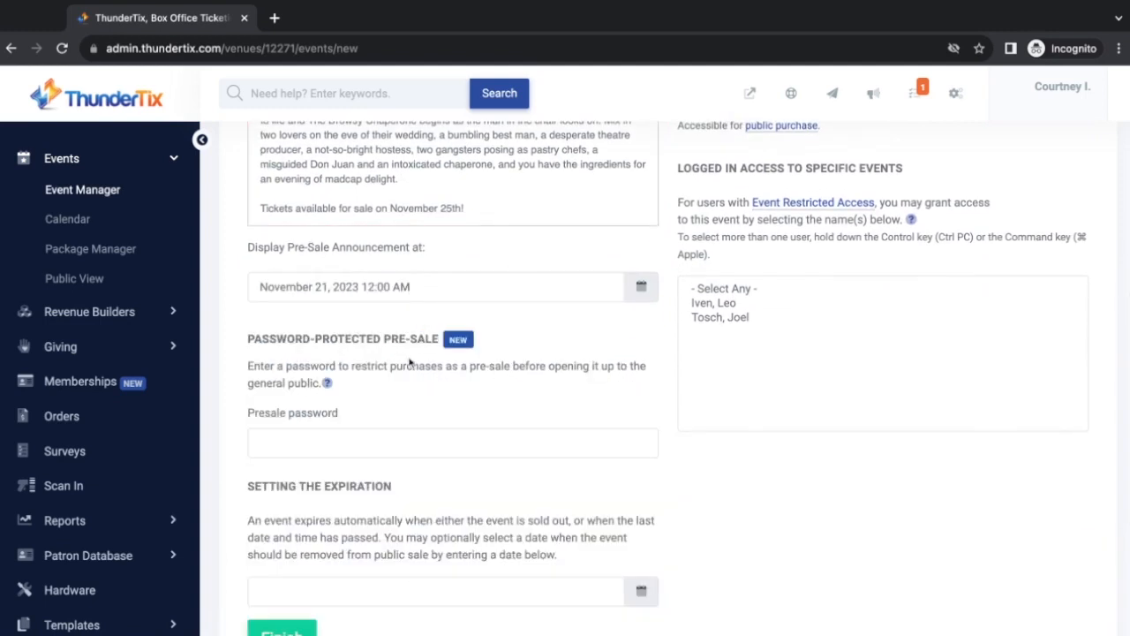
Enter a presale password for the password-protected pre-sale, leaving its expiration blank
scroll(408, 362, "down", 1)
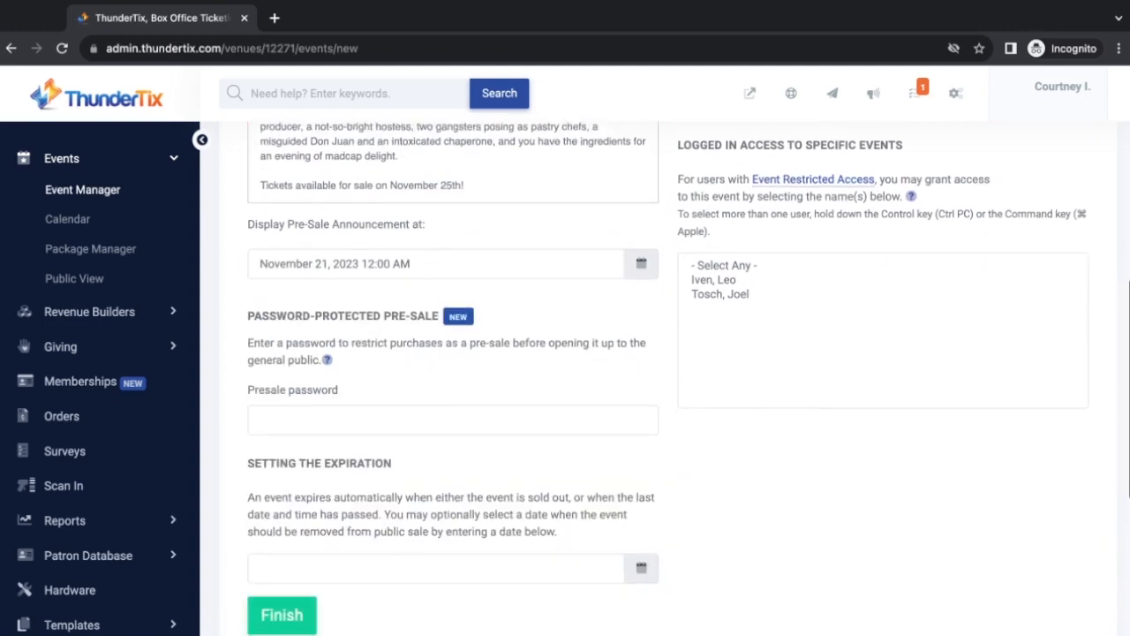
left_click(310, 421)
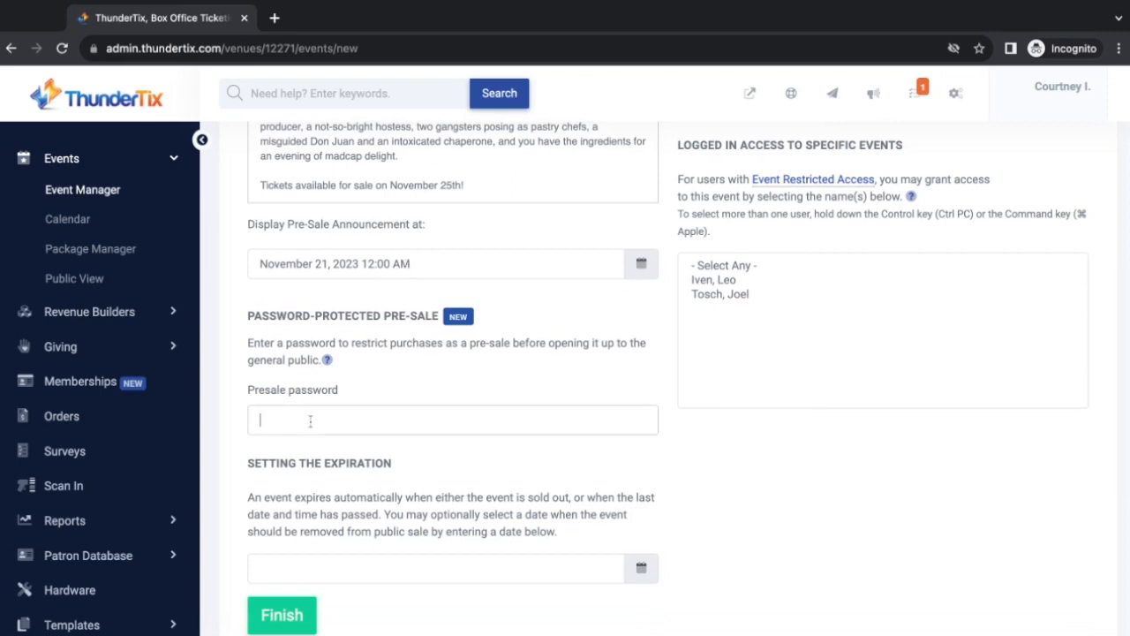
scroll(466, 497, "down", 2)
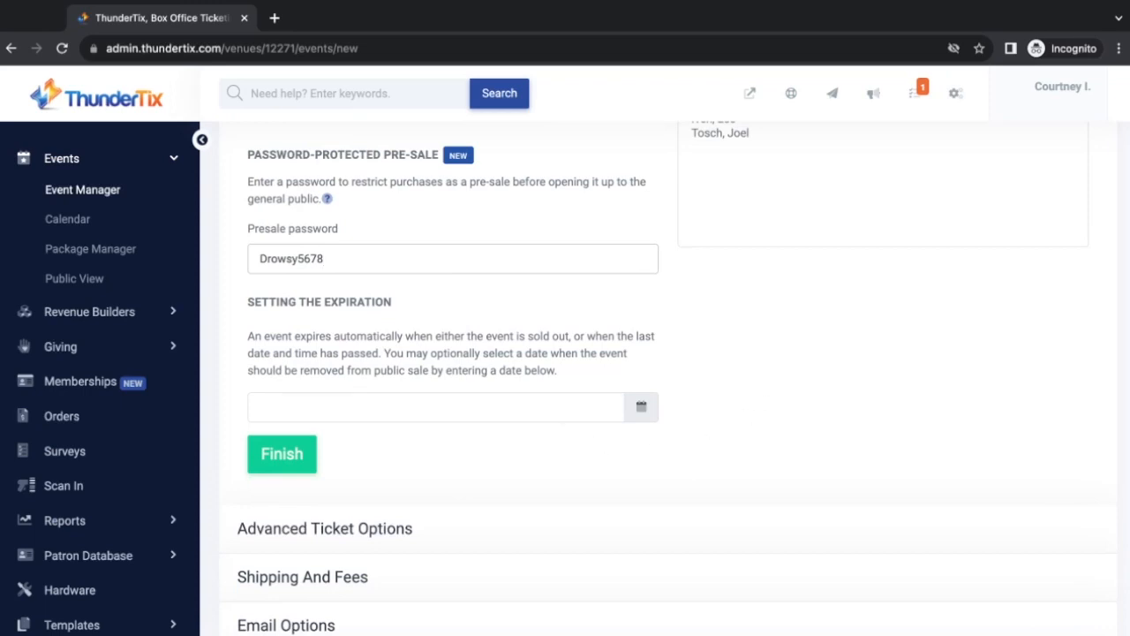
scroll(667, 283, "down", 1)
Set the event's expiration to January 28, 2024 at 04:00 PM
left_click(642, 369)
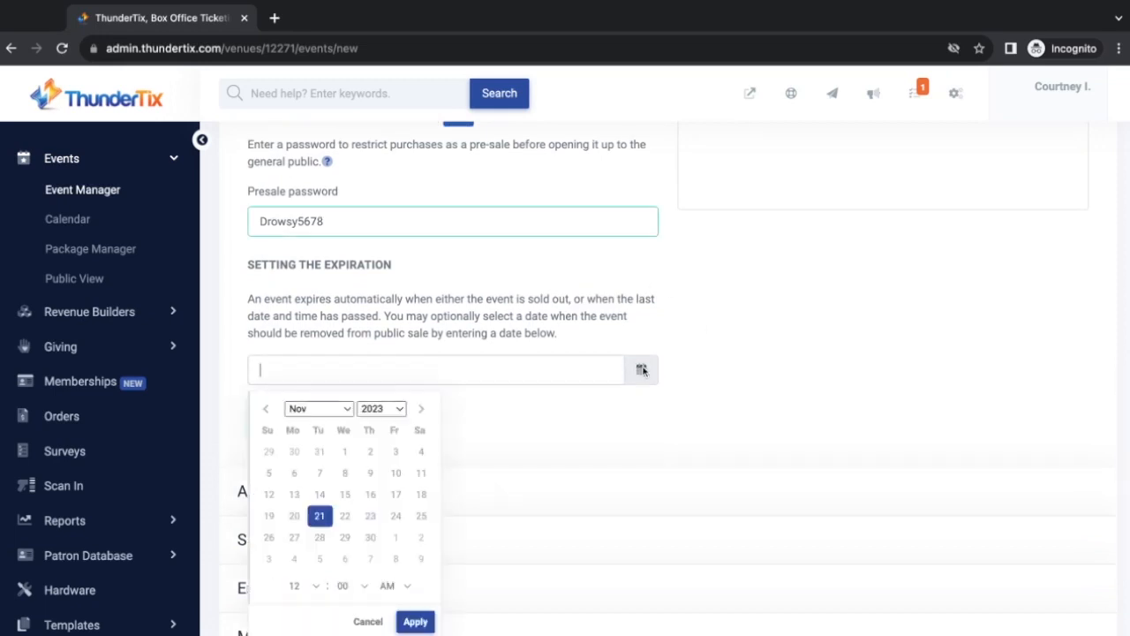
left_click(421, 408)
left_click(422, 408)
left_click(318, 501)
left_click(268, 537)
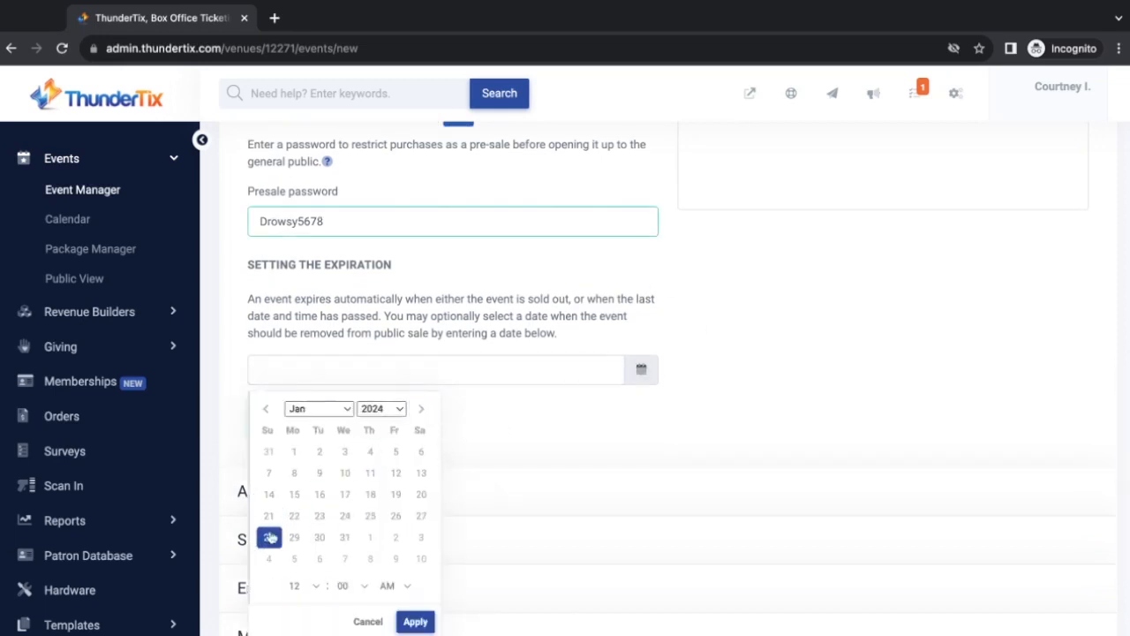
left_click(319, 591)
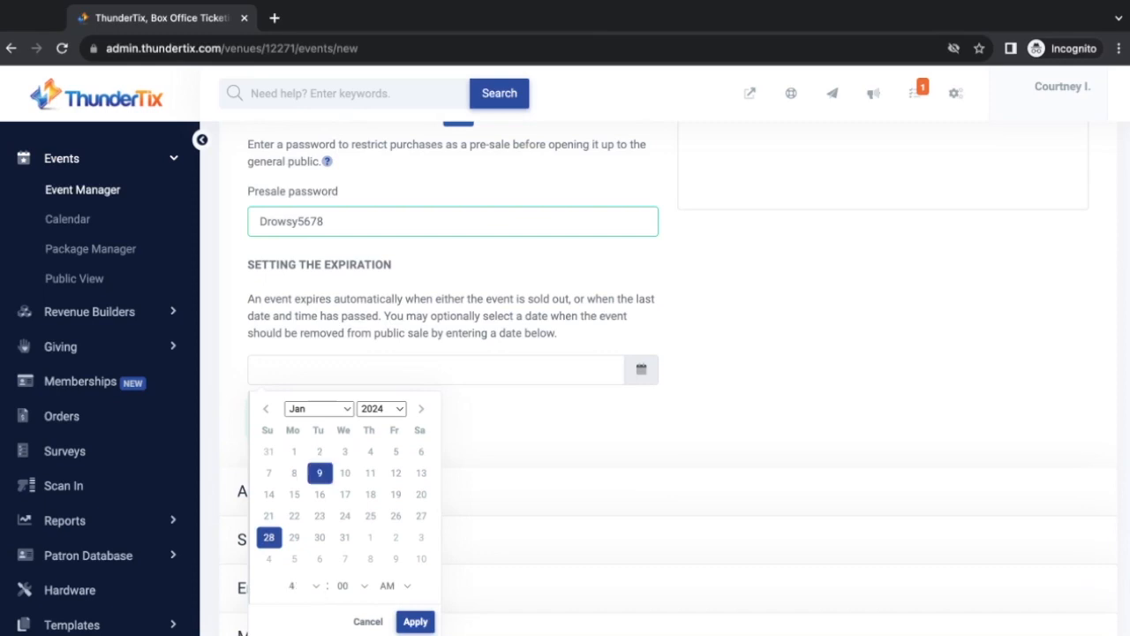
scroll(370, 515, "down", 1)
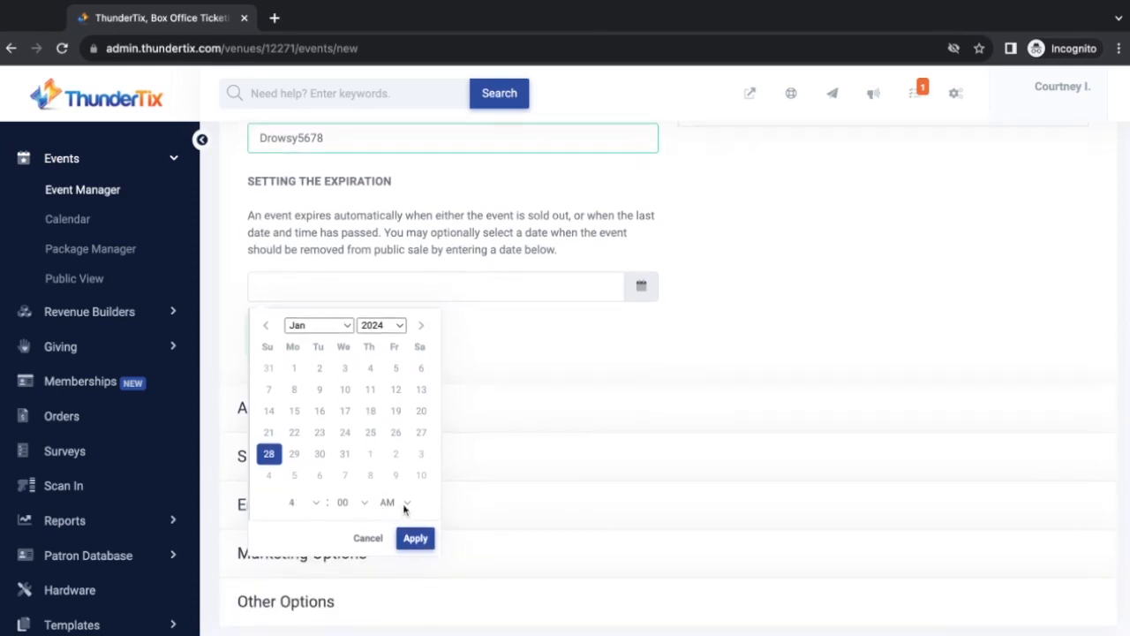
left_click(404, 508)
left_click(415, 538)
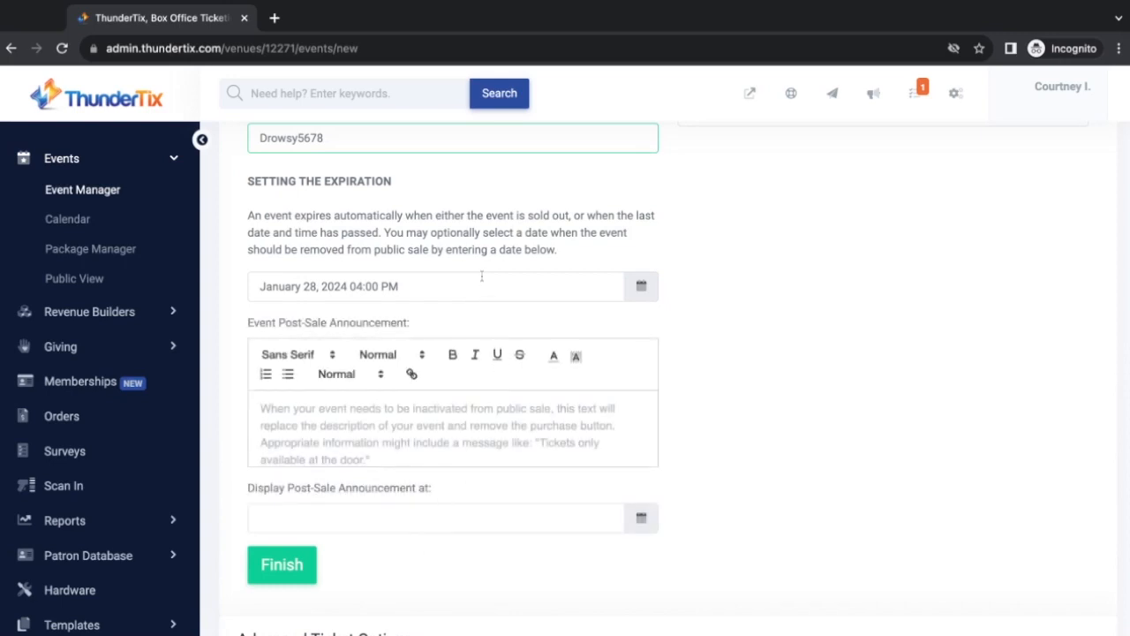
Type 'Tickets only available at the door.' as the post-sale announcement, then clear it so it is empty
left_click(358, 406)
type("Tickets only available at the door.")
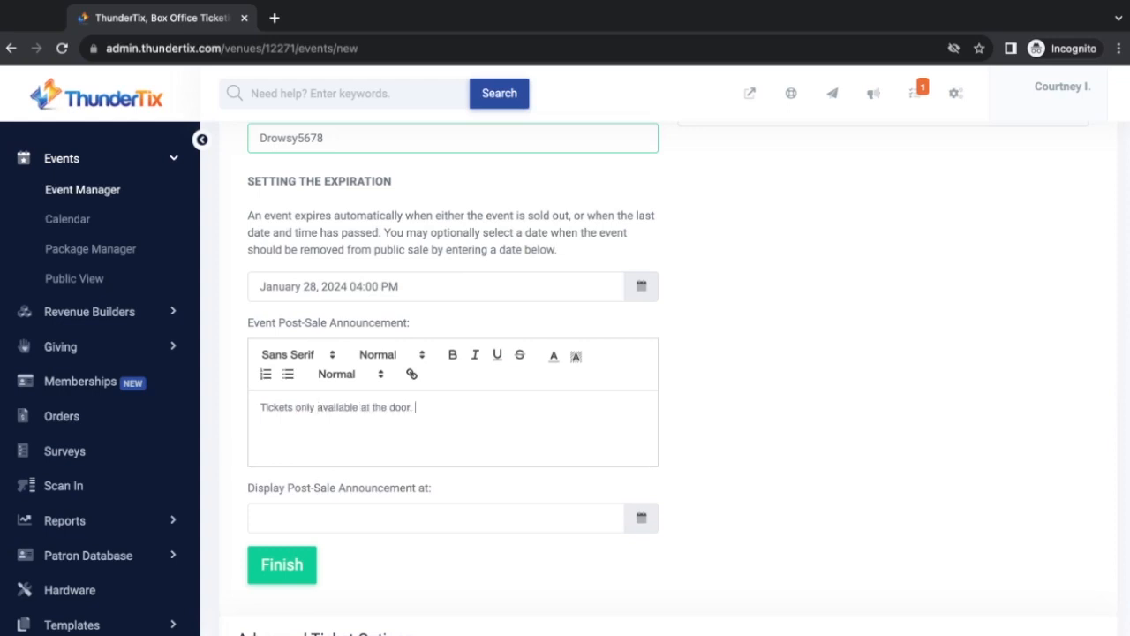
left_click(639, 519)
scroll(639, 520, "down", 1)
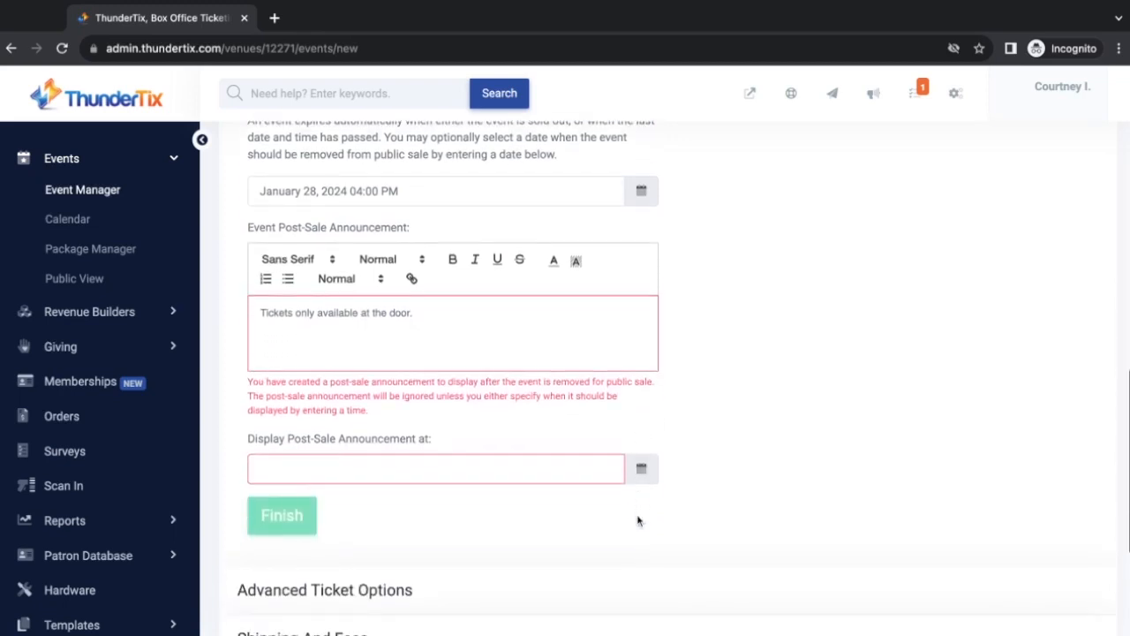
left_click(583, 475)
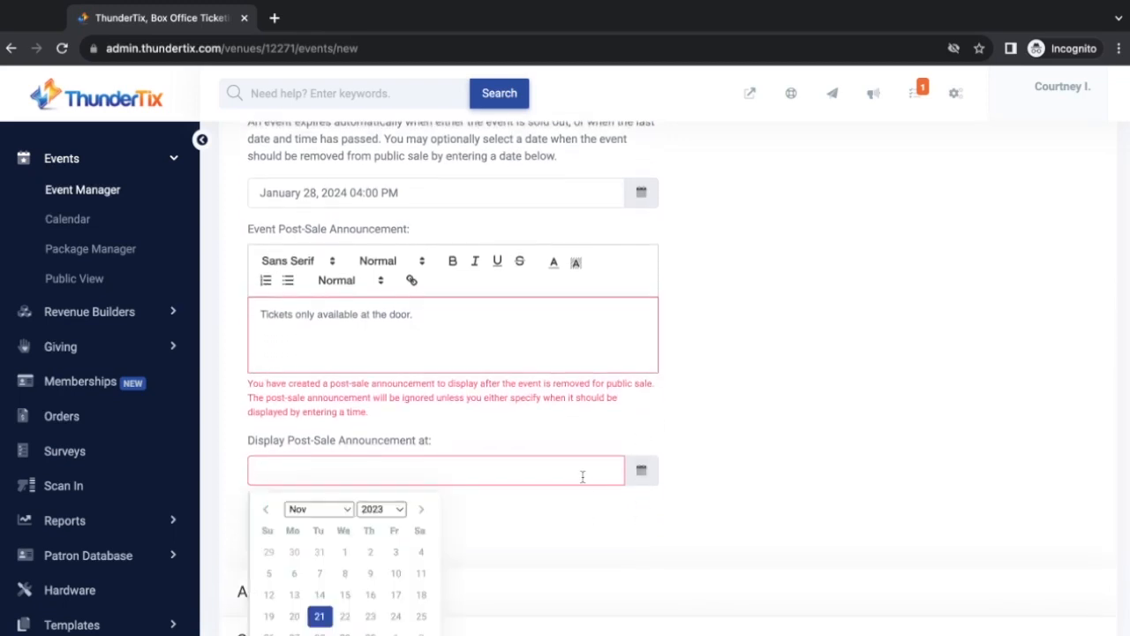
left_click(438, 315)
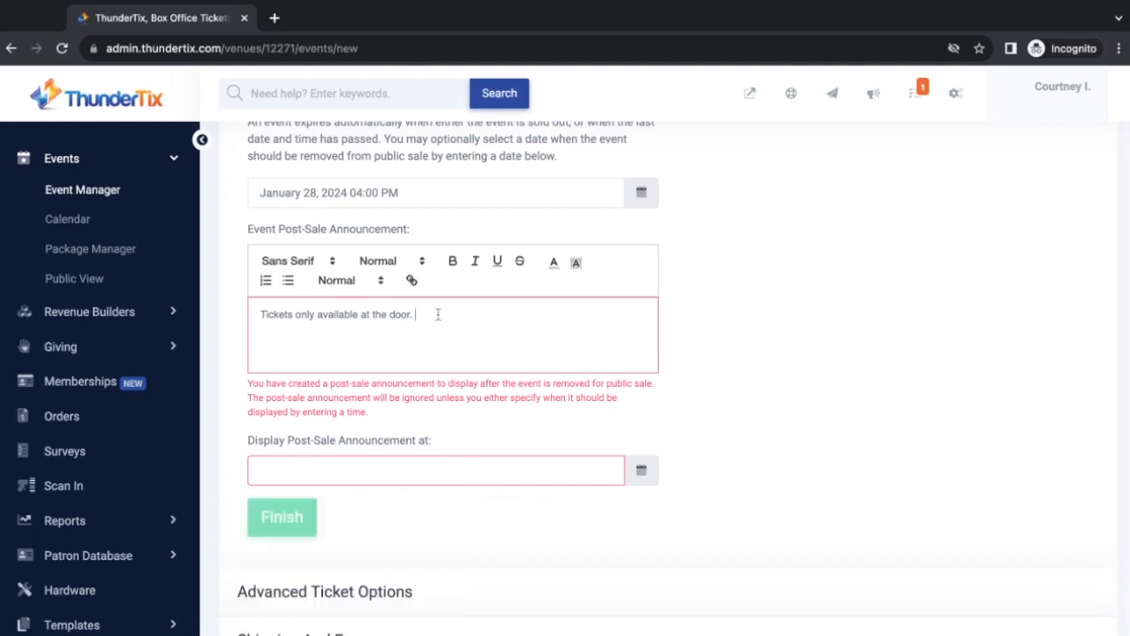
key("ctrl+a")
key("BackSpace")
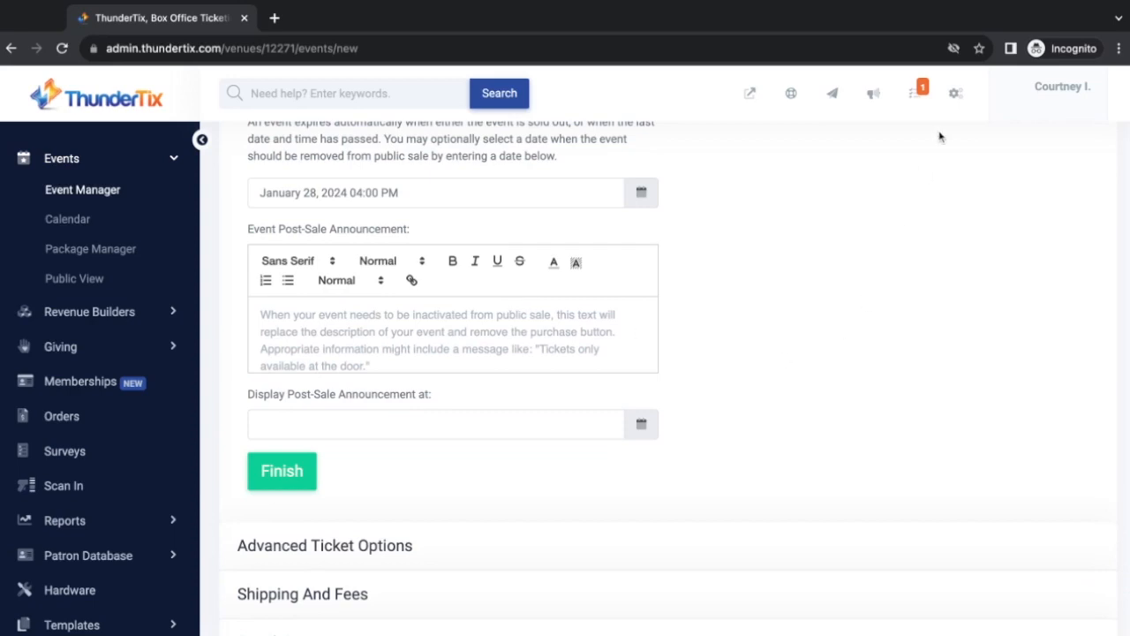
Enter 'Tickets no longer available.' as the message replacing SOLD OUT
scroll(776, 289, "up", 1)
scroll(775, 289, "up", 7)
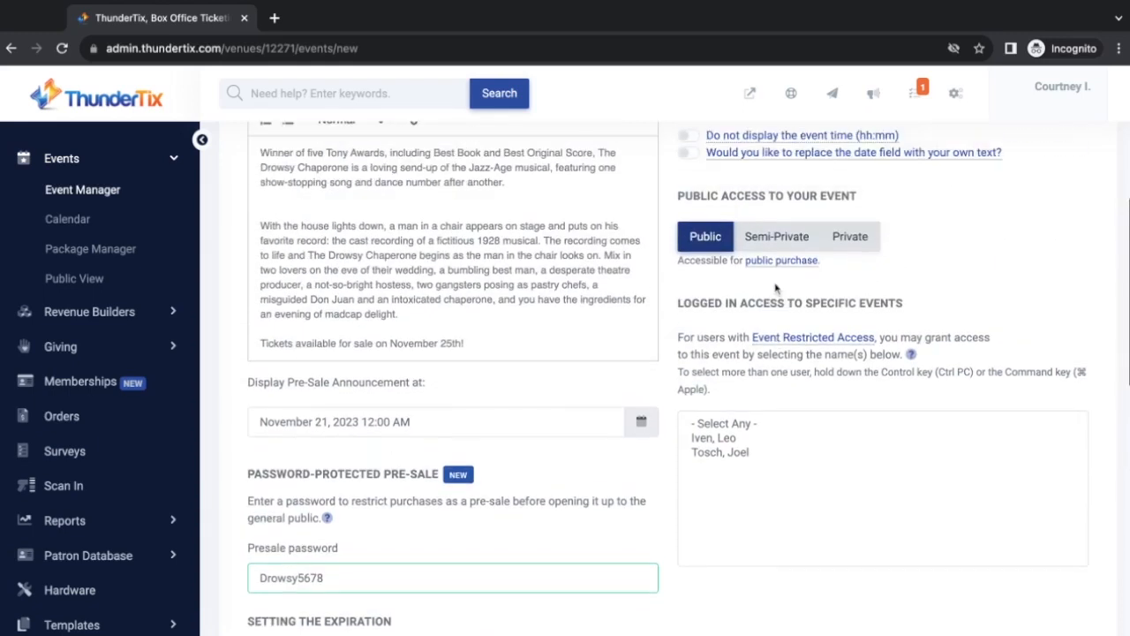
scroll(671, 378, "up", 3)
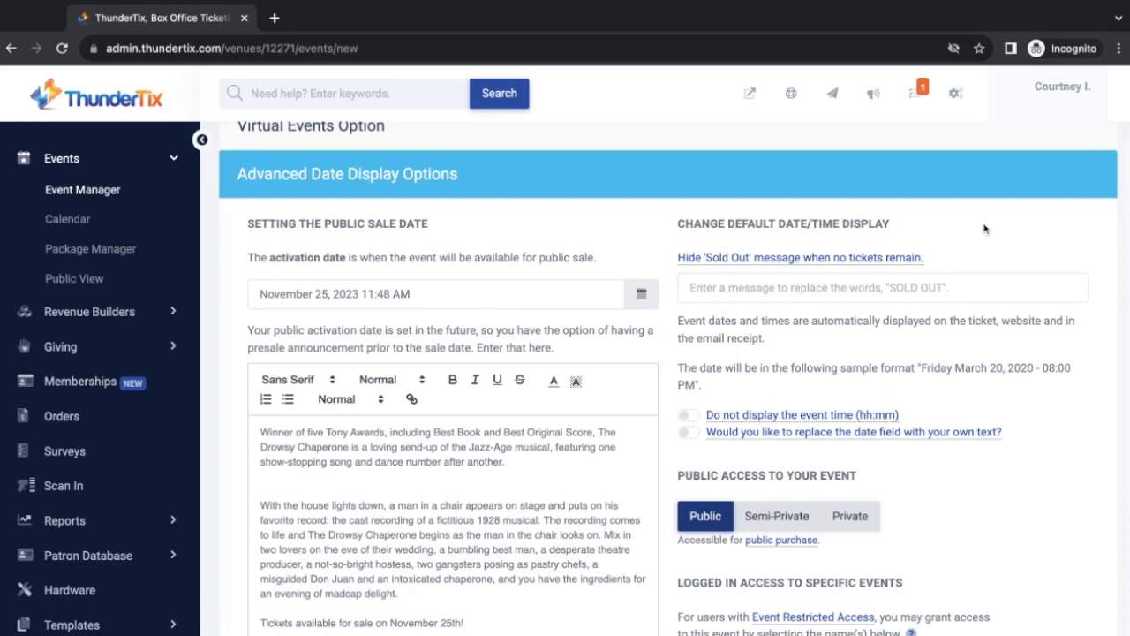
left_click(720, 290)
type("Tickets no longer available.")
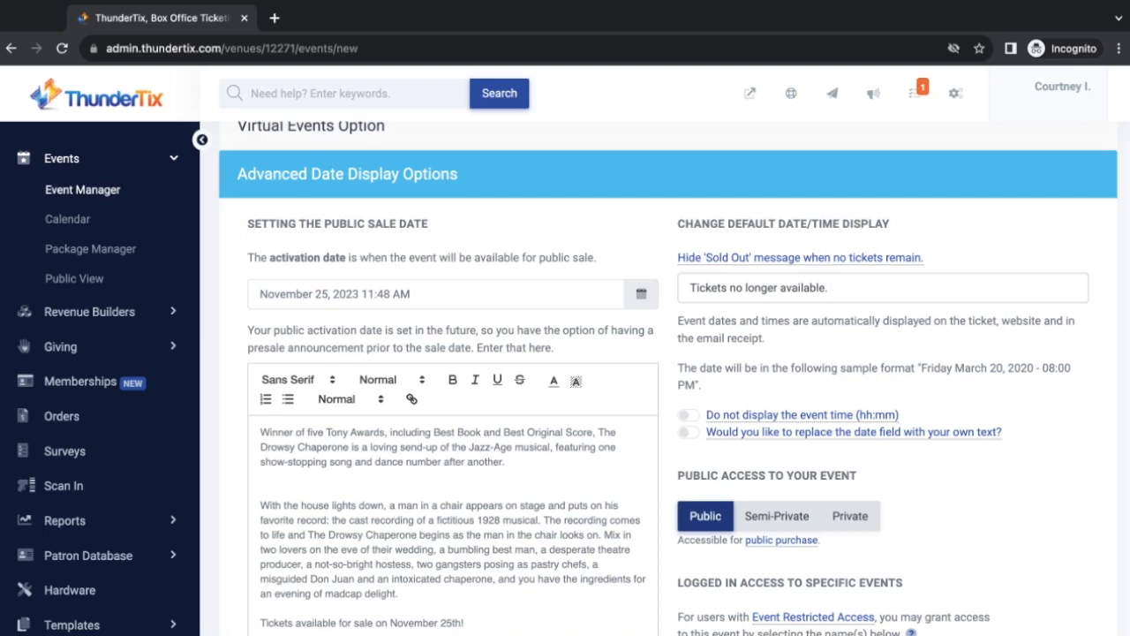
scroll(844, 371, "down", 1)
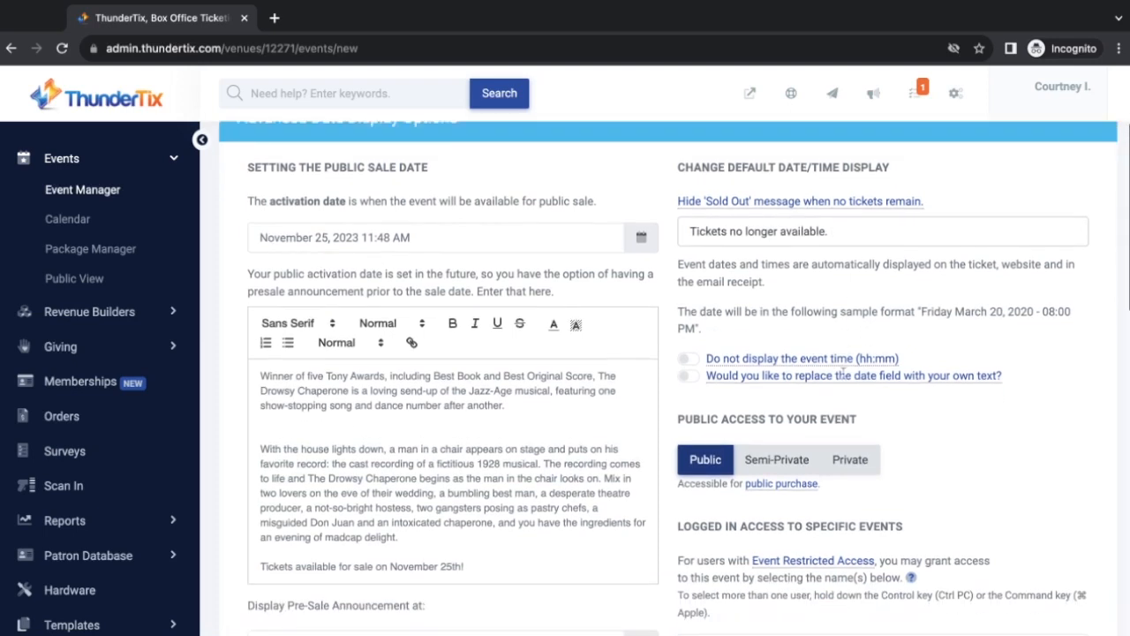
scroll(844, 371, "down", 1)
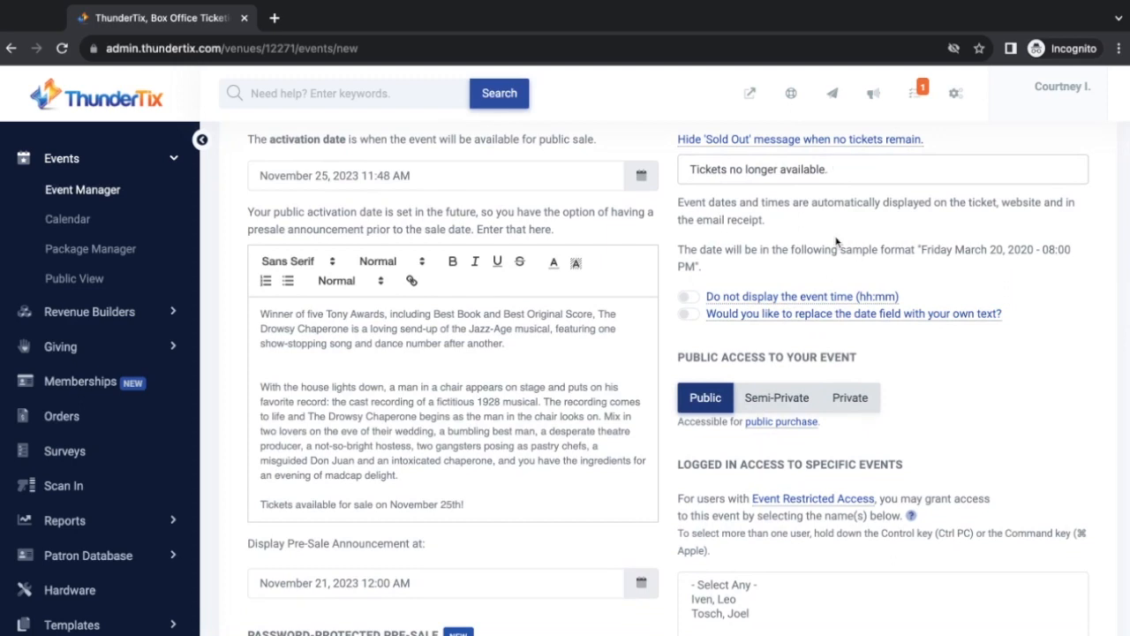
scroll(713, 235, "down", 1)
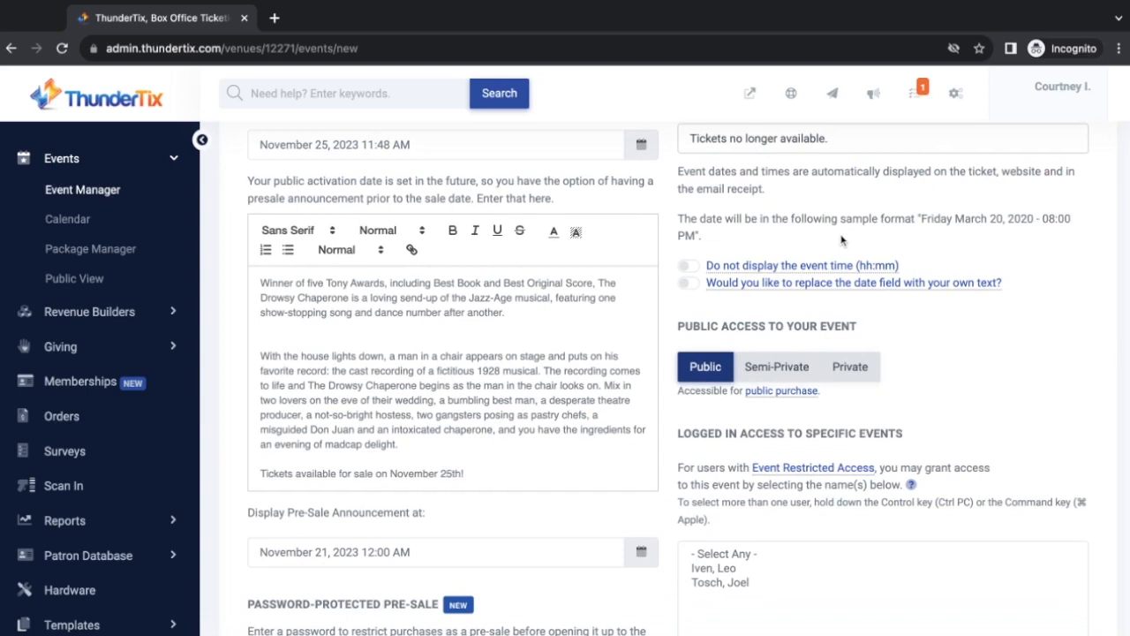
scroll(814, 236, "down", 1)
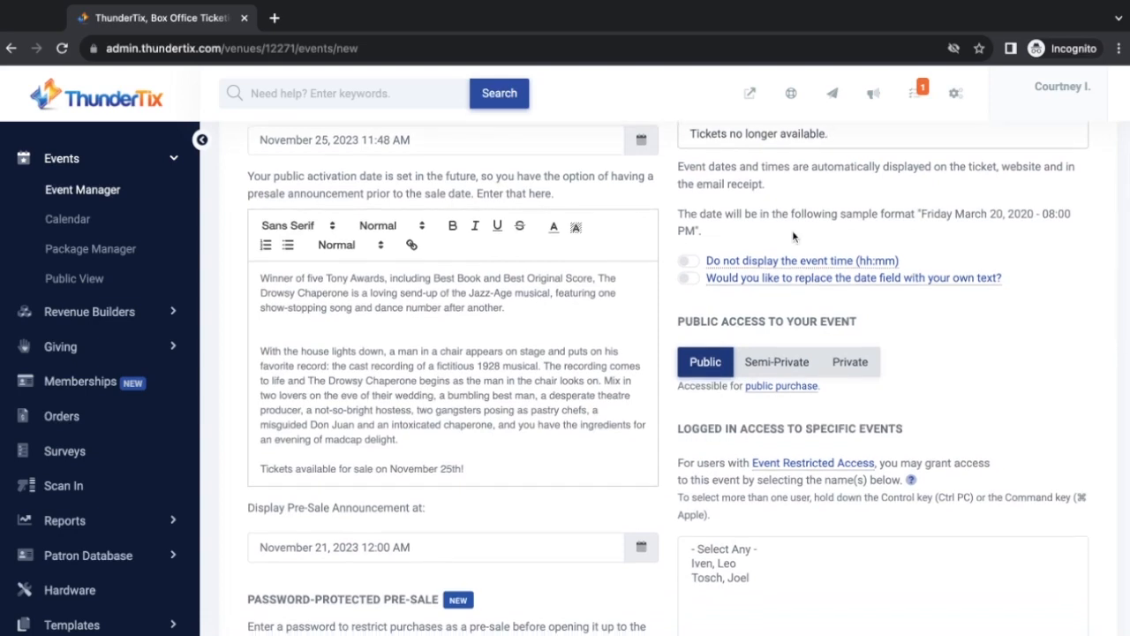
left_click(686, 261)
left_click(688, 278)
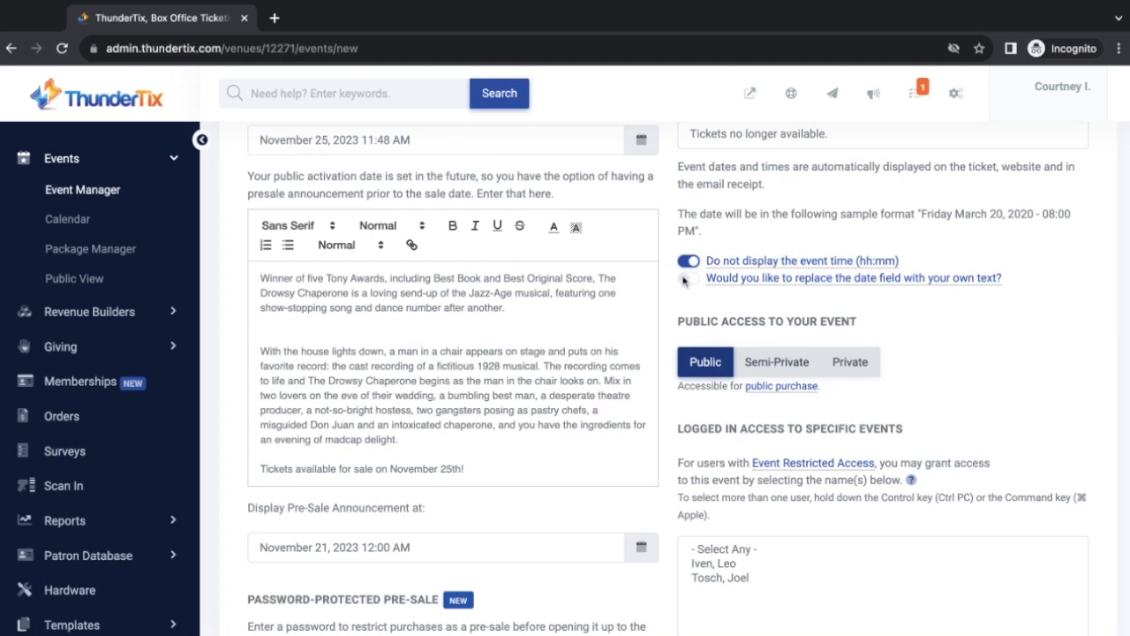
left_click(788, 319)
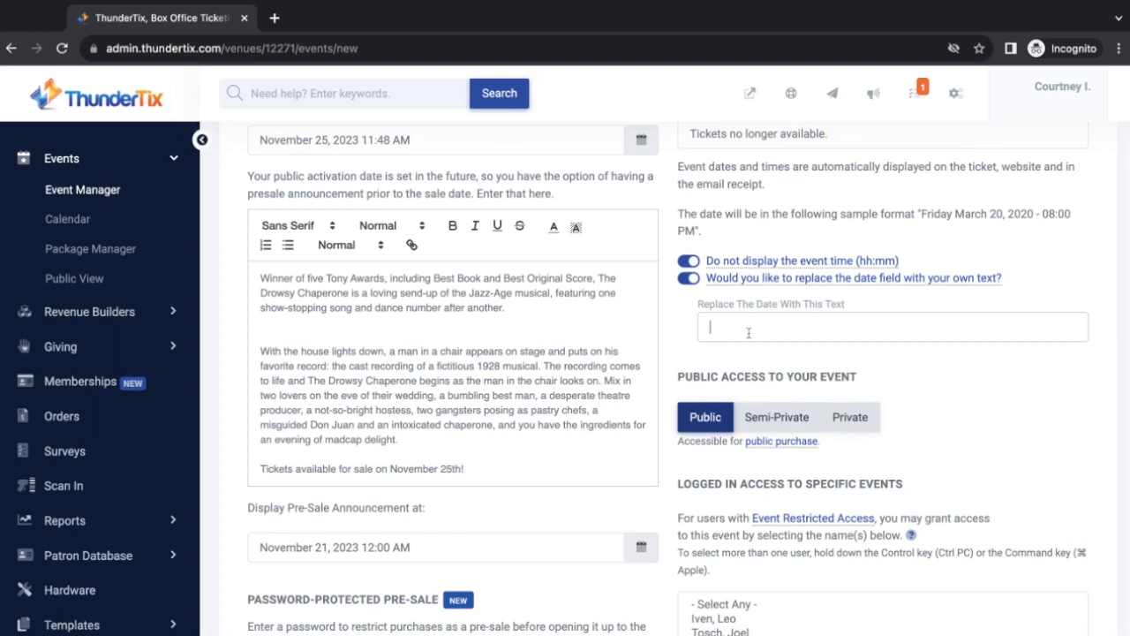
left_click(689, 262)
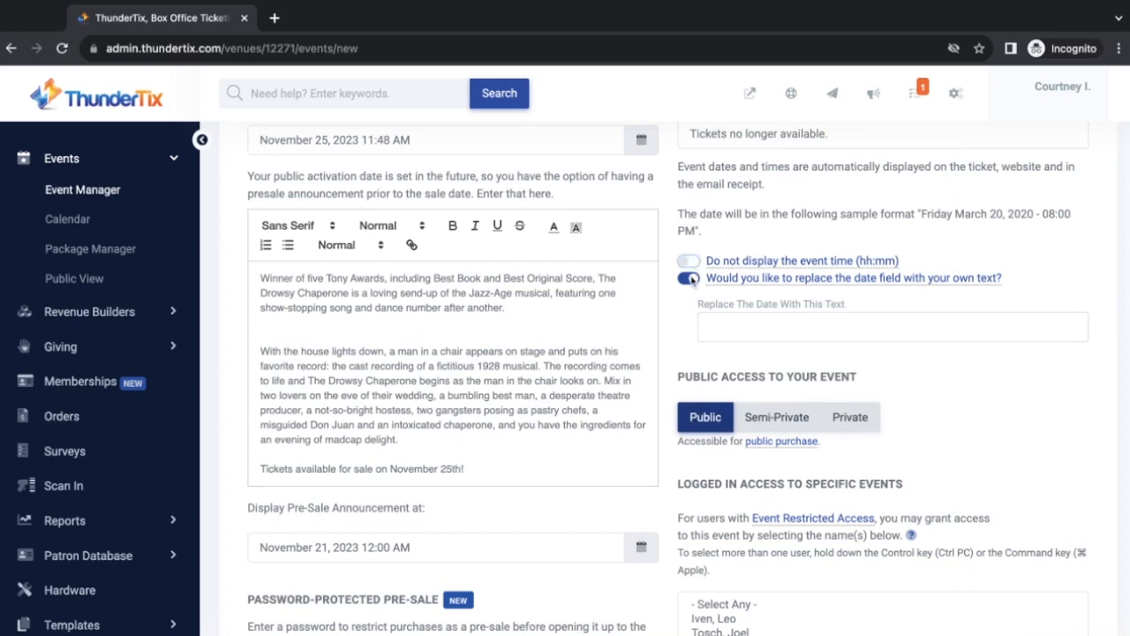
left_click(689, 279)
scroll(753, 296, "down", 1)
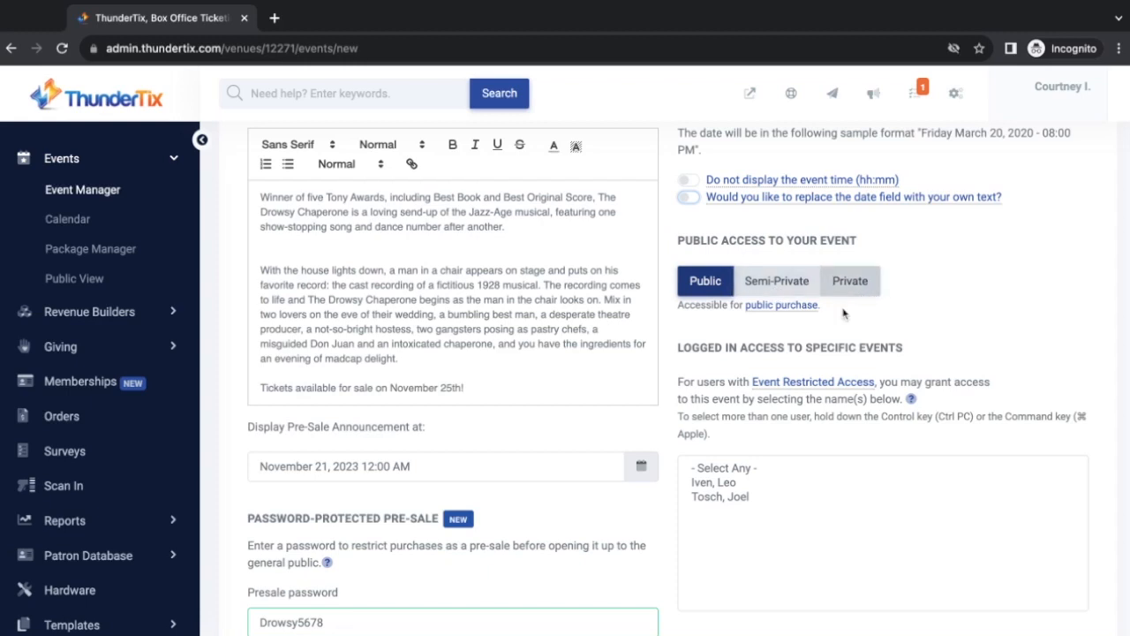
Try Semi-Private and Private access, then set the event back to Public
left_click(779, 282)
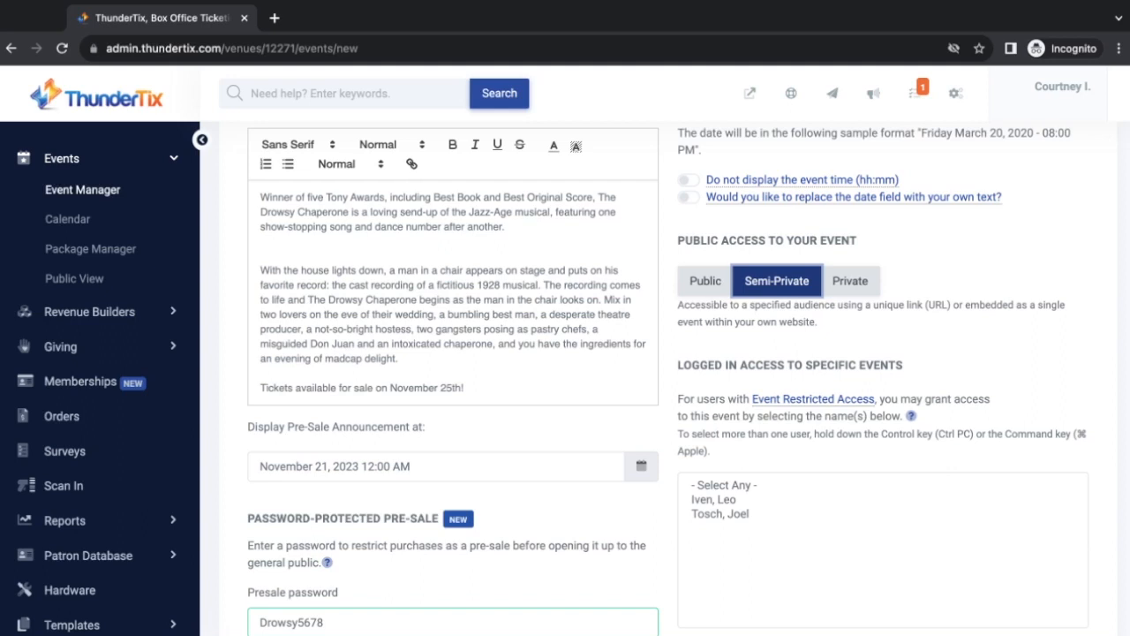
left_click(850, 280)
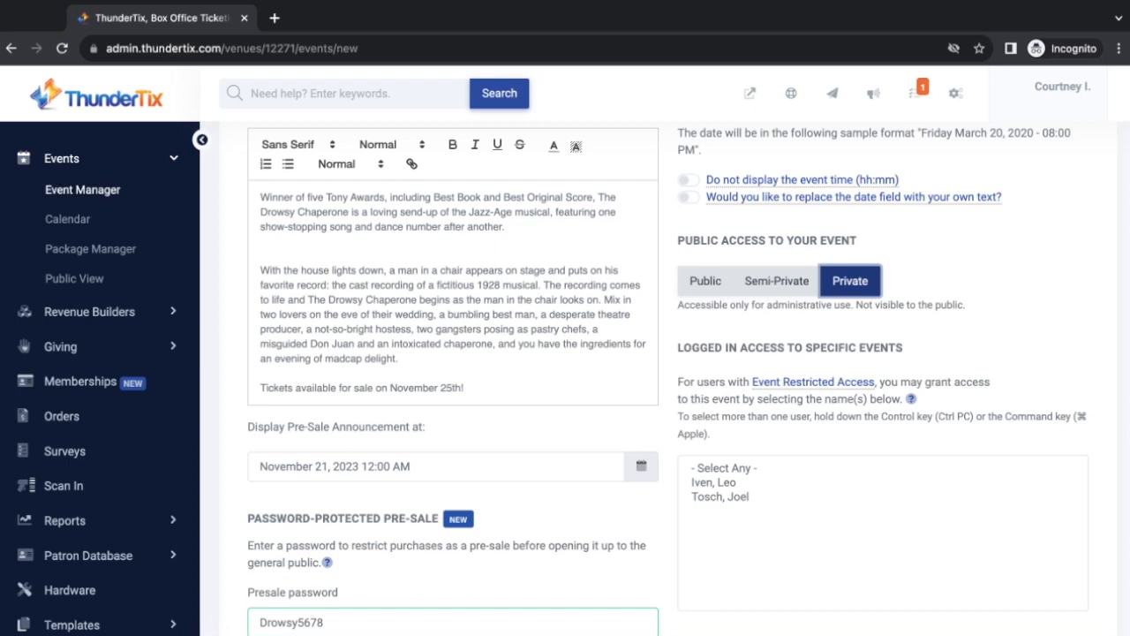
left_click(706, 283)
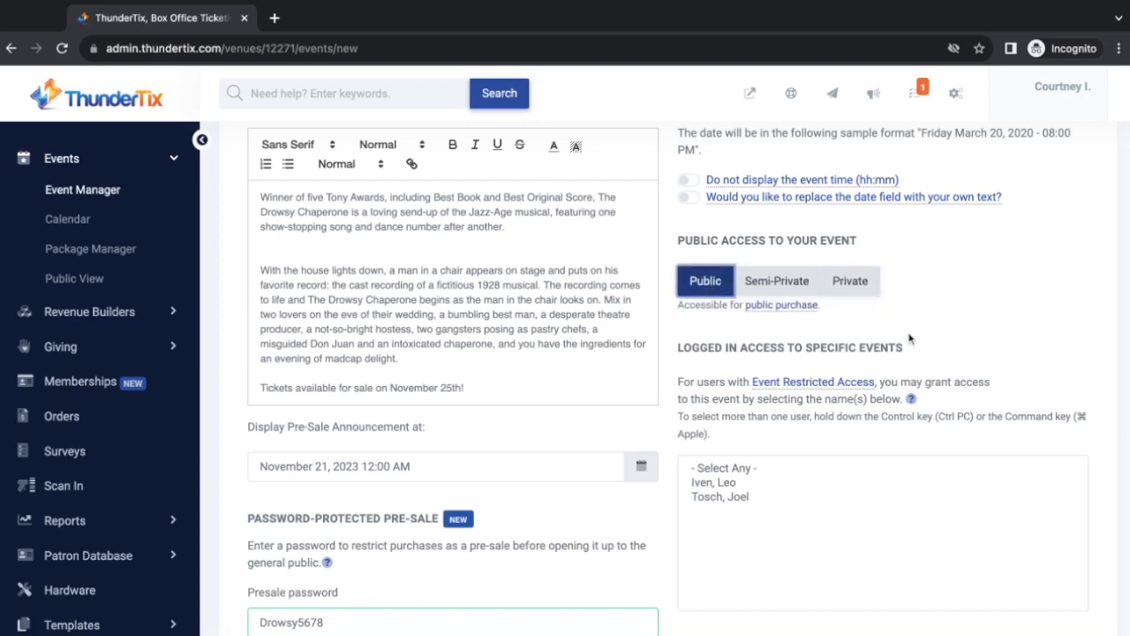
scroll(909, 338, "down", 1)
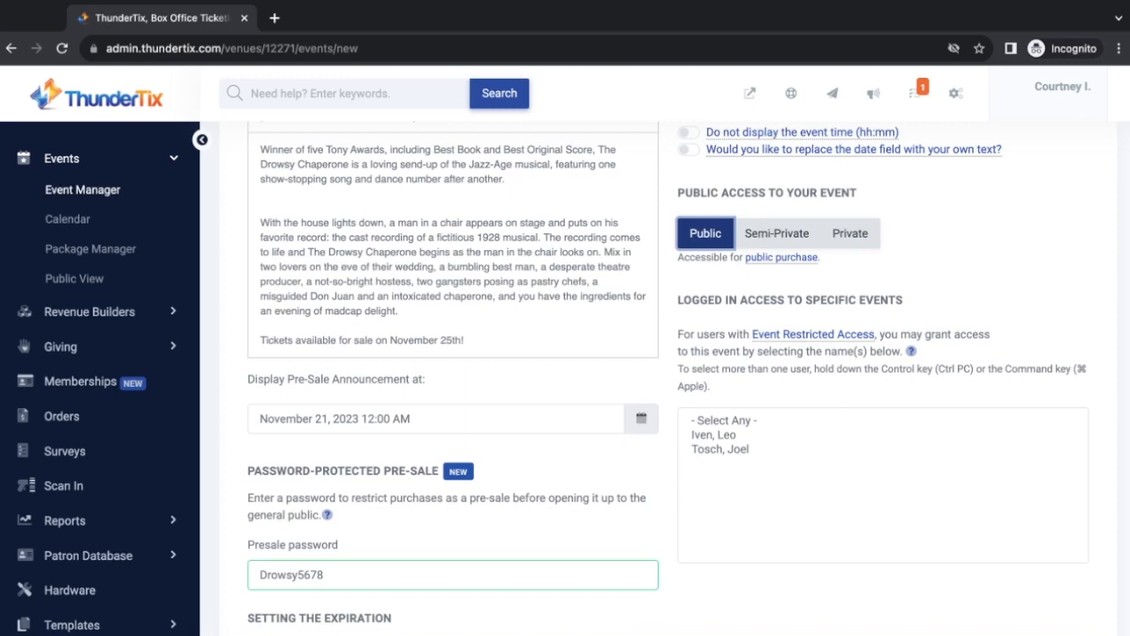
mouse_move(832, 345)
left_click(755, 439)
left_click(755, 450)
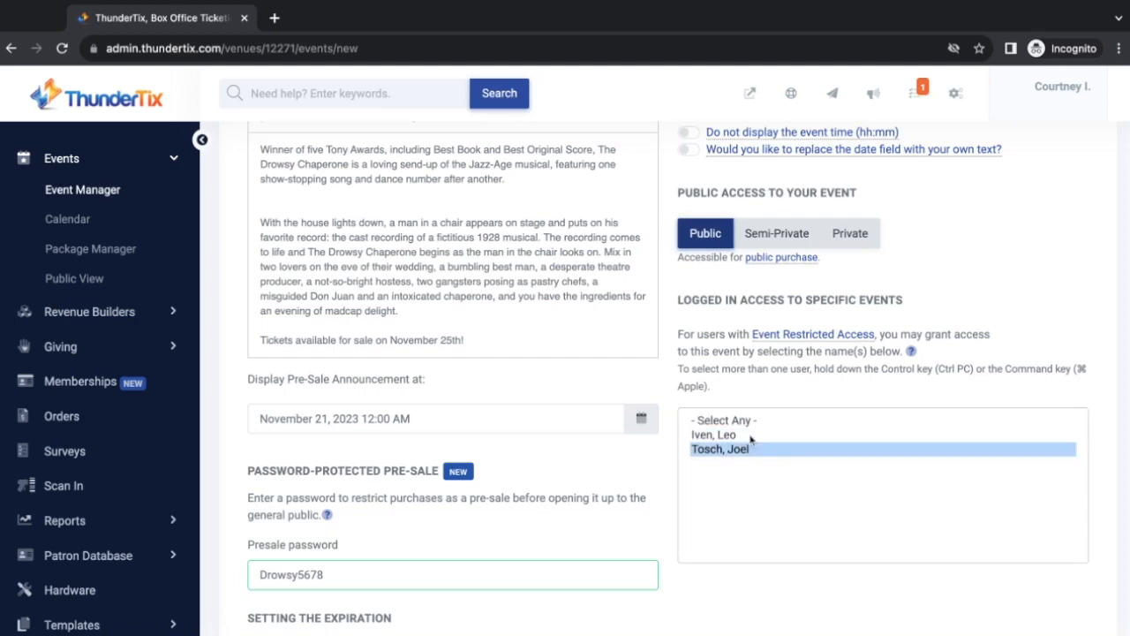
left_click(752, 435)
Expand the Advanced Ticket Options section
scroll(751, 441, "down", 4)
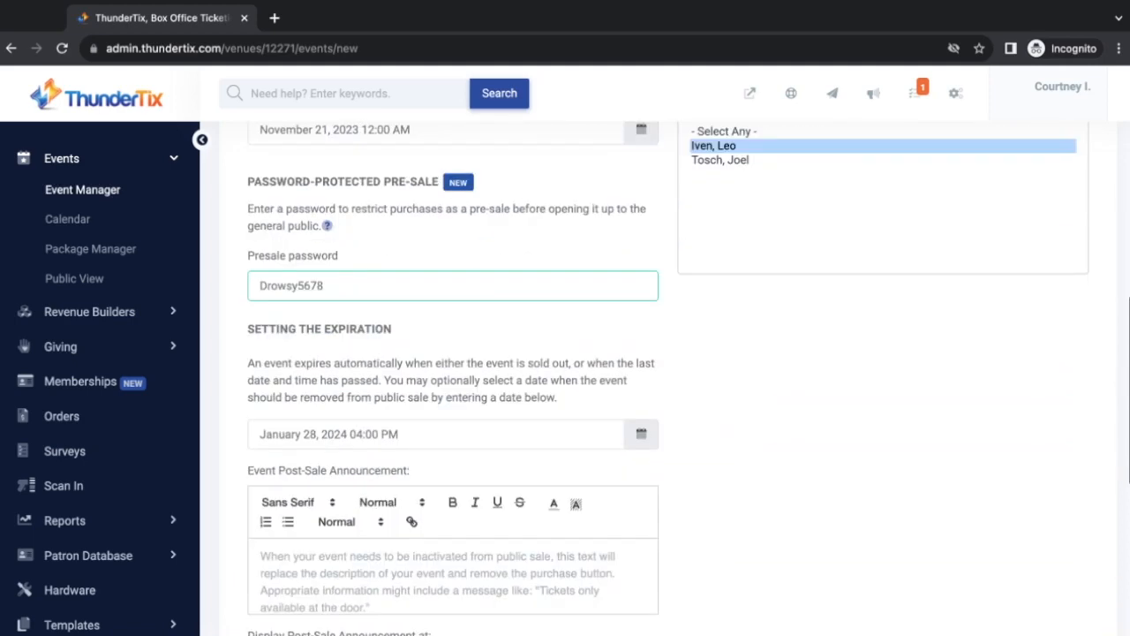
scroll(474, 389, "down", 4)
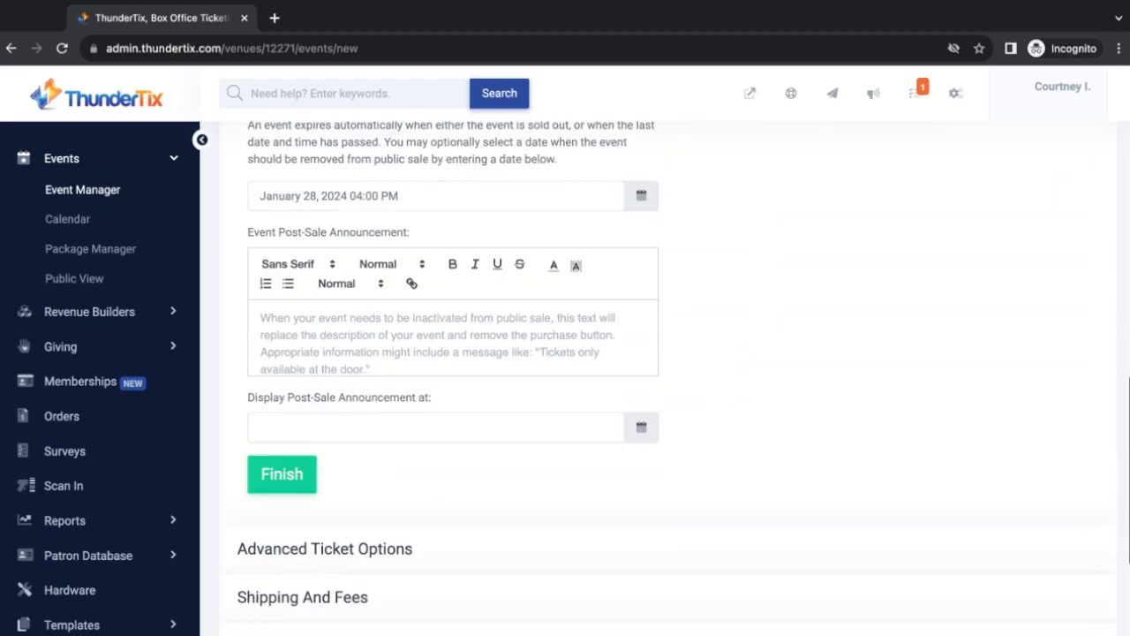
left_click(474, 393)
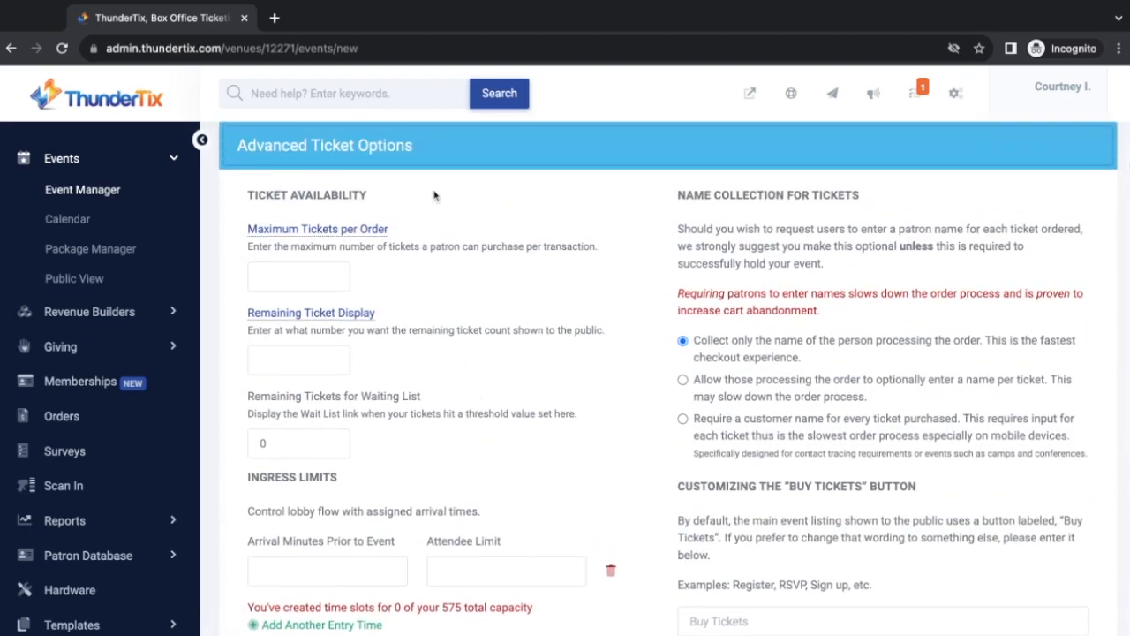
Set Maximum Tickets per Order to 8 and Remaining Ticket Display to 17
left_click(288, 277)
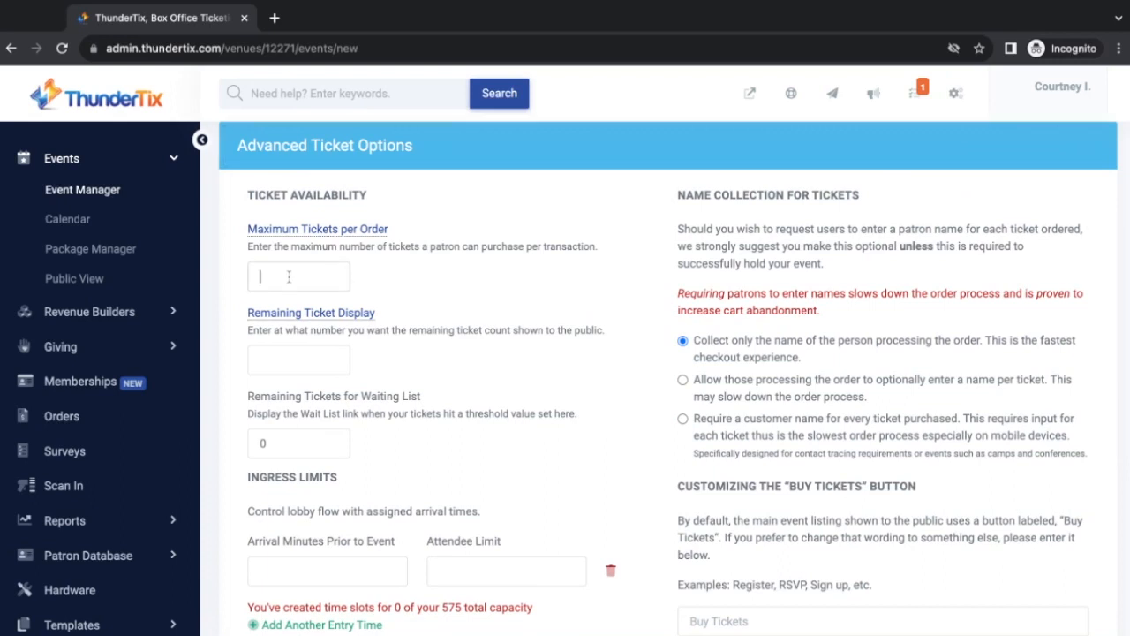
mouse_move(377, 233)
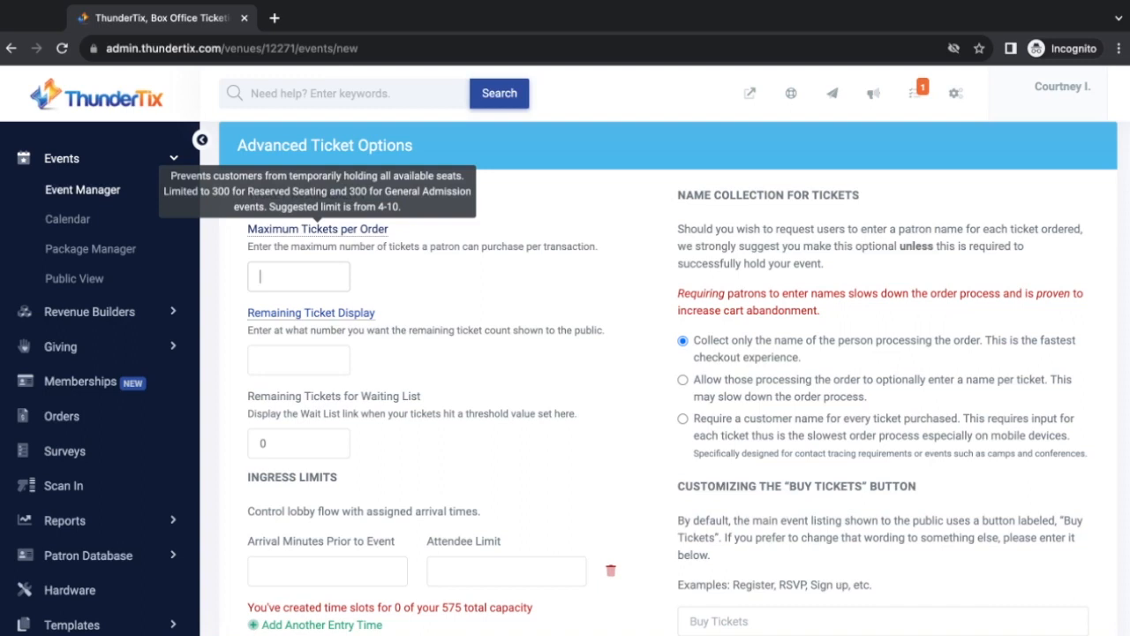
type("8")
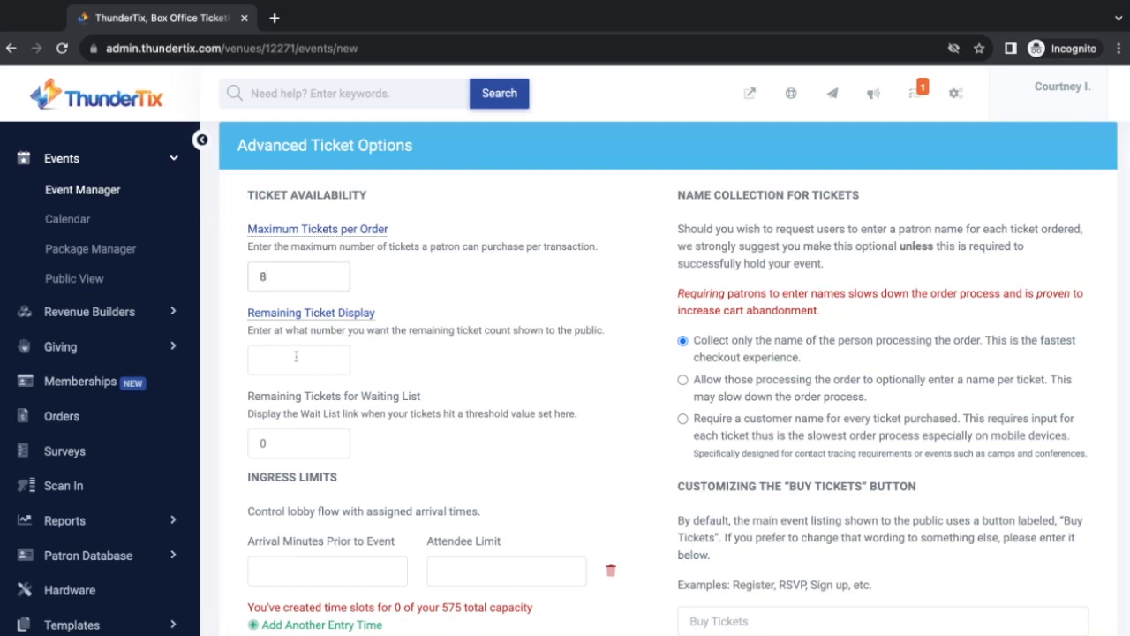
scroll(371, 363, "down", 1)
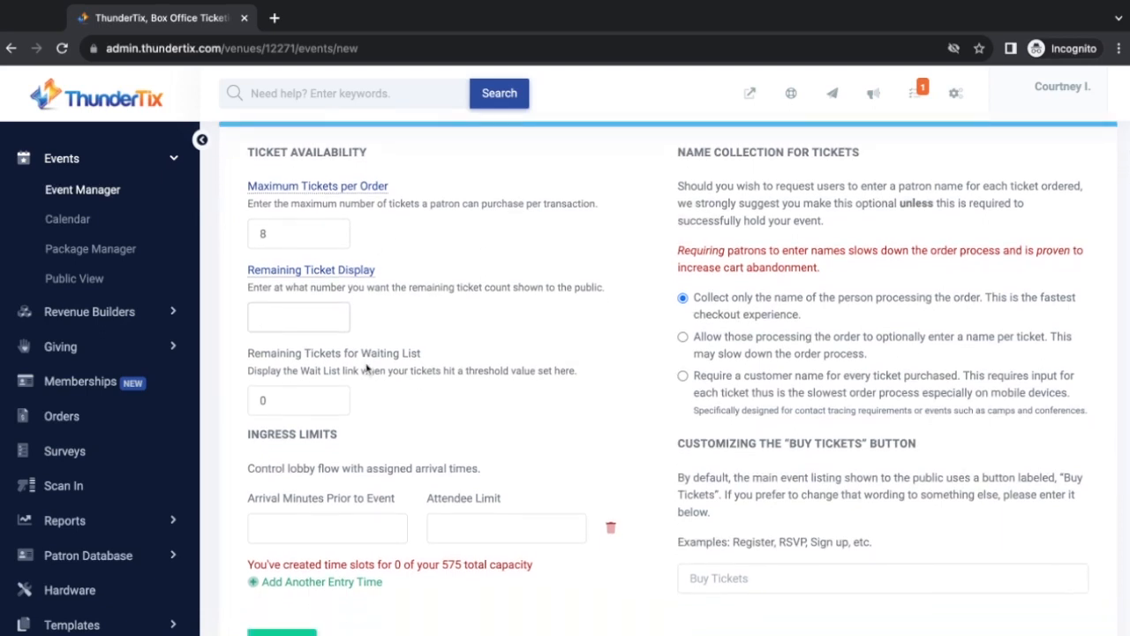
scroll(368, 368, "down", 1)
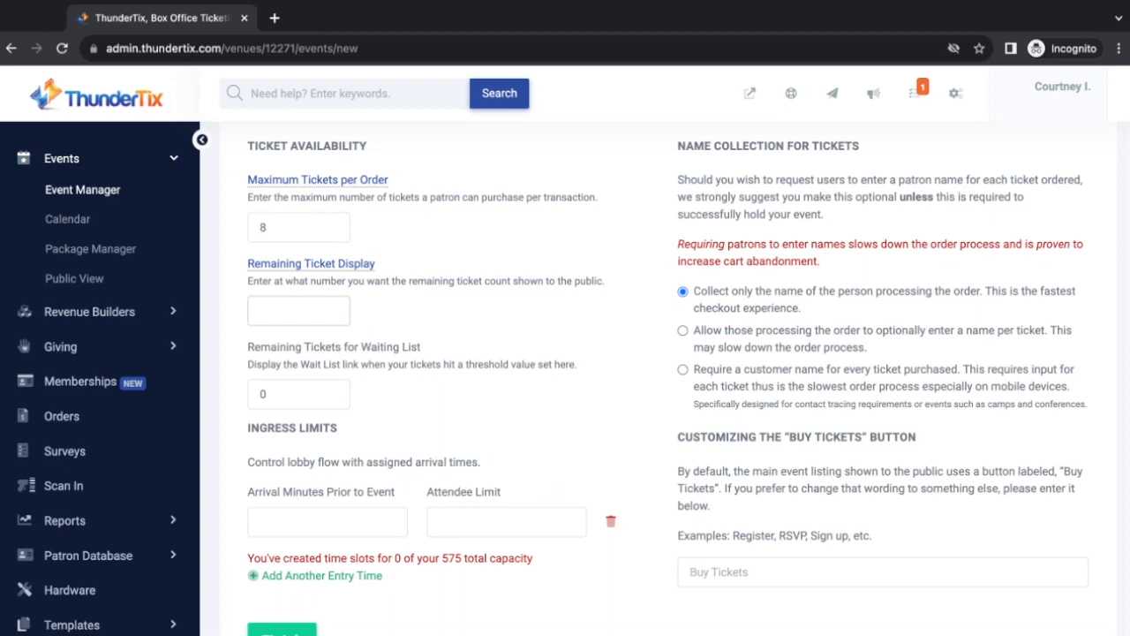
type("17")
scroll(456, 319, "down", 1)
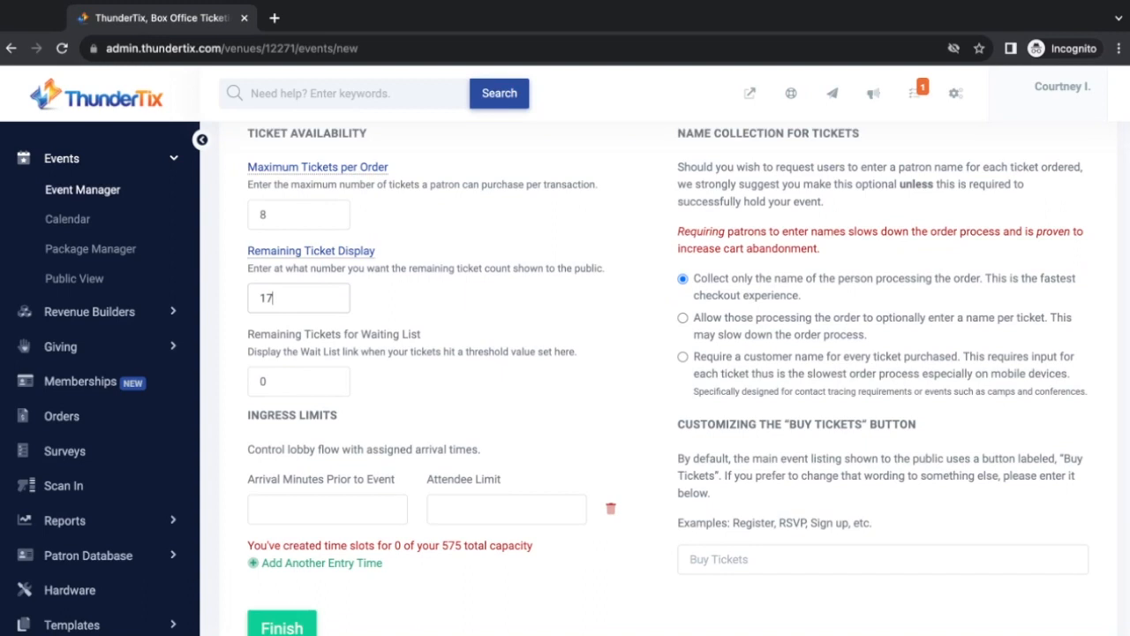
scroll(565, 353, "down", 2)
Set the Waiting List threshold to 0
left_click(295, 307)
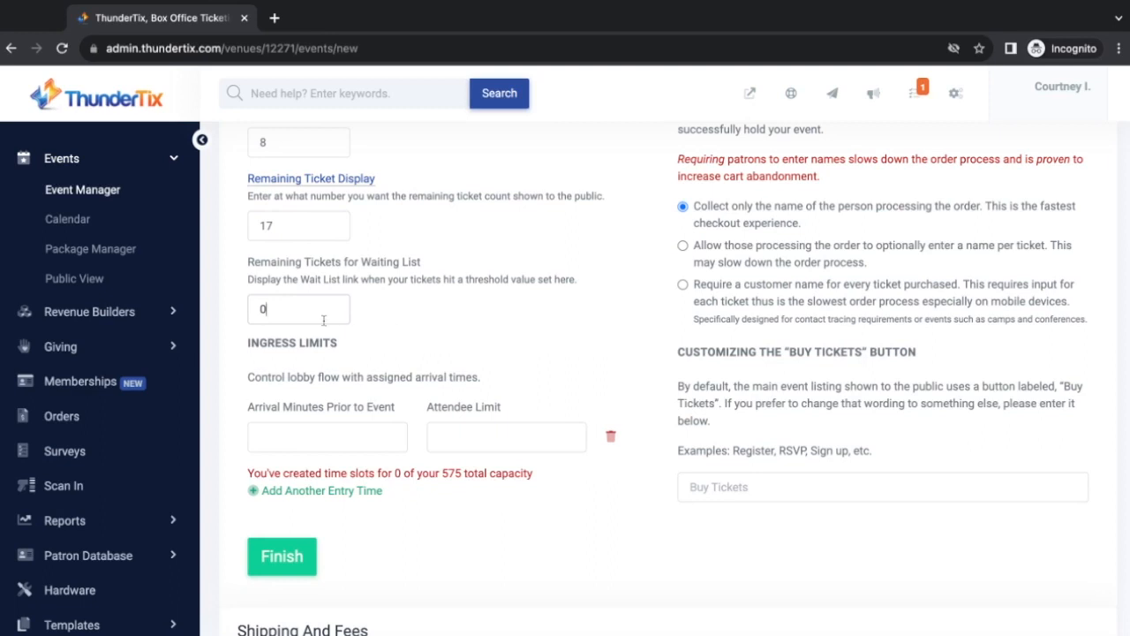
key("BackSpace")
key("BackSpace")
left_click(429, 327)
left_click(283, 313)
type("0")
Collect only the buyer's name instead of a customer name for every ticket
scroll(443, 343, "up", 3)
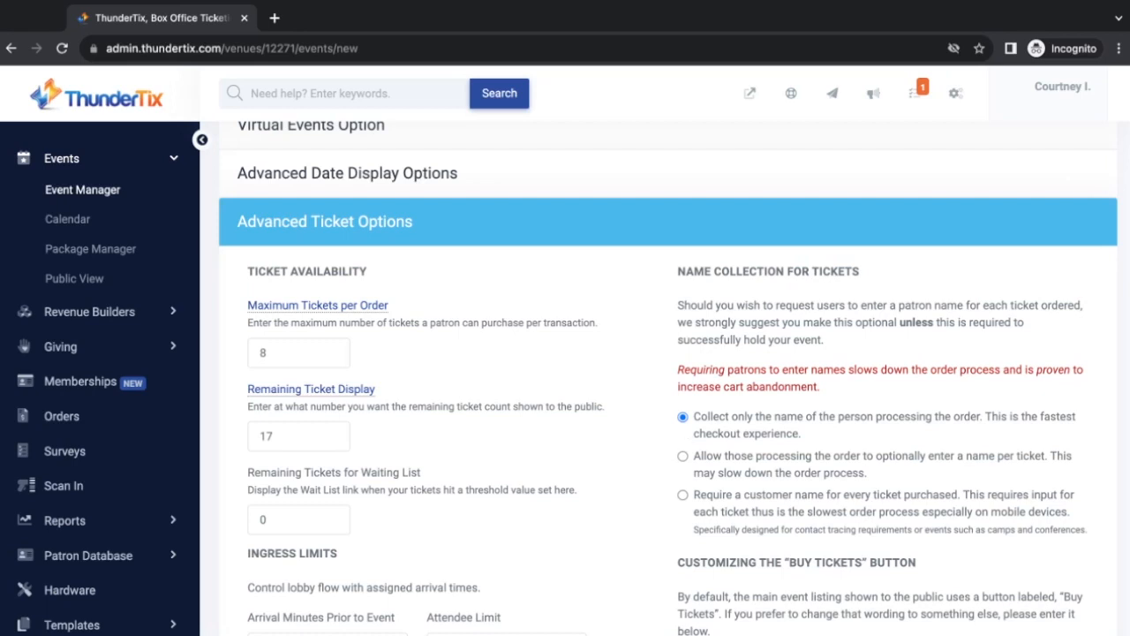
left_click(683, 455)
left_click(682, 495)
scroll(640, 502, "down", 1)
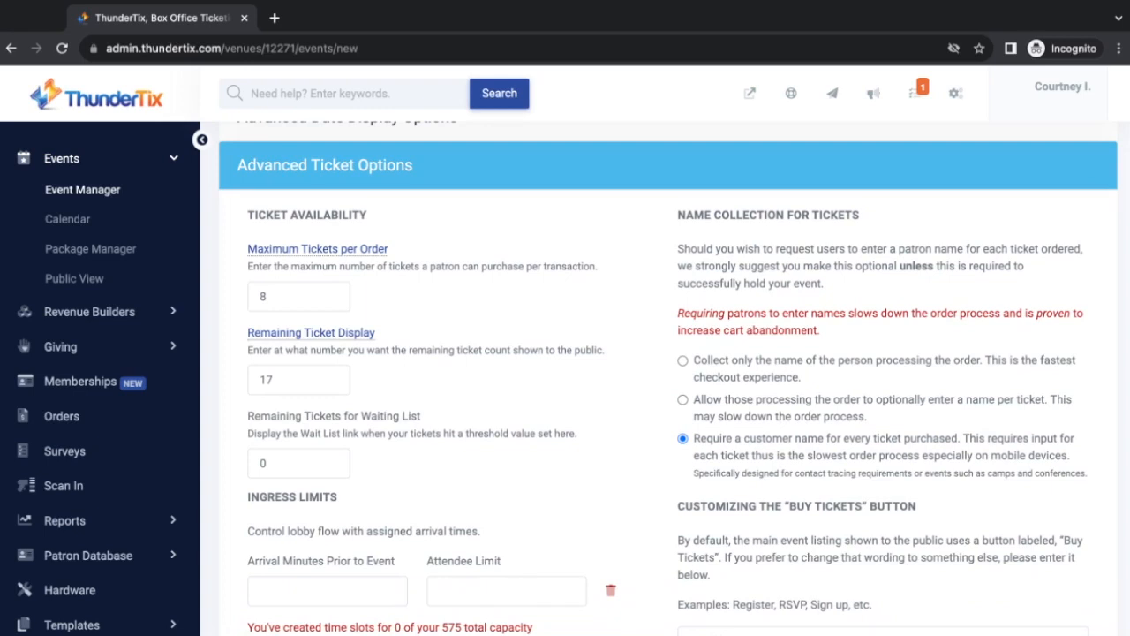
left_click(683, 361)
scroll(777, 471, "down", 1)
scroll(777, 470, "down", 2)
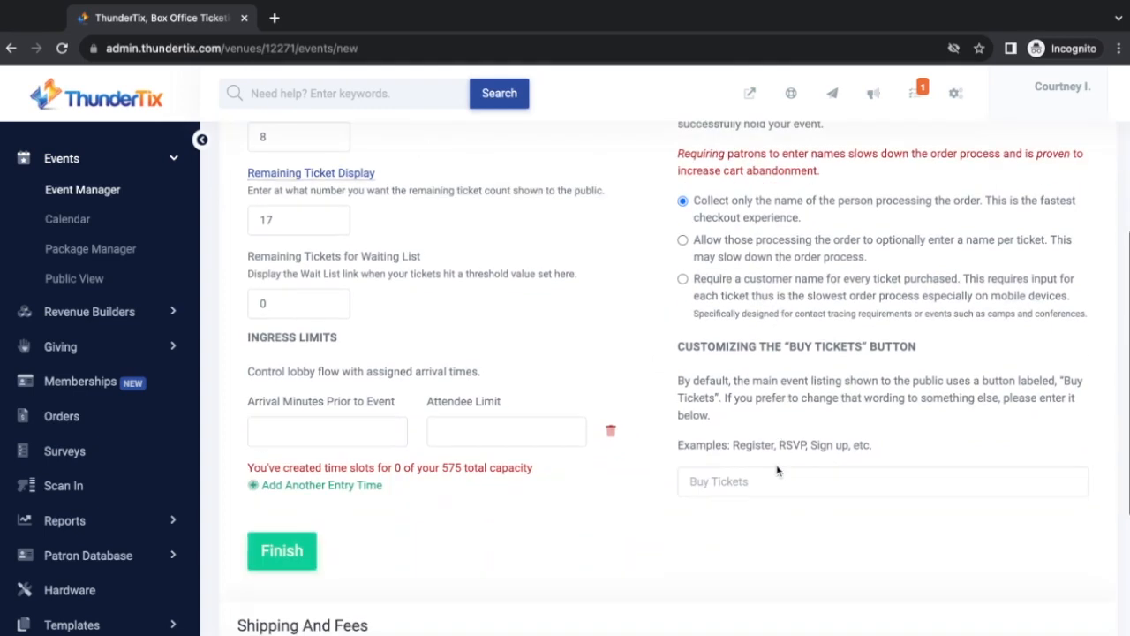
Keep the default Buy Tickets button label and expand Shipping And Fees
left_click(728, 482)
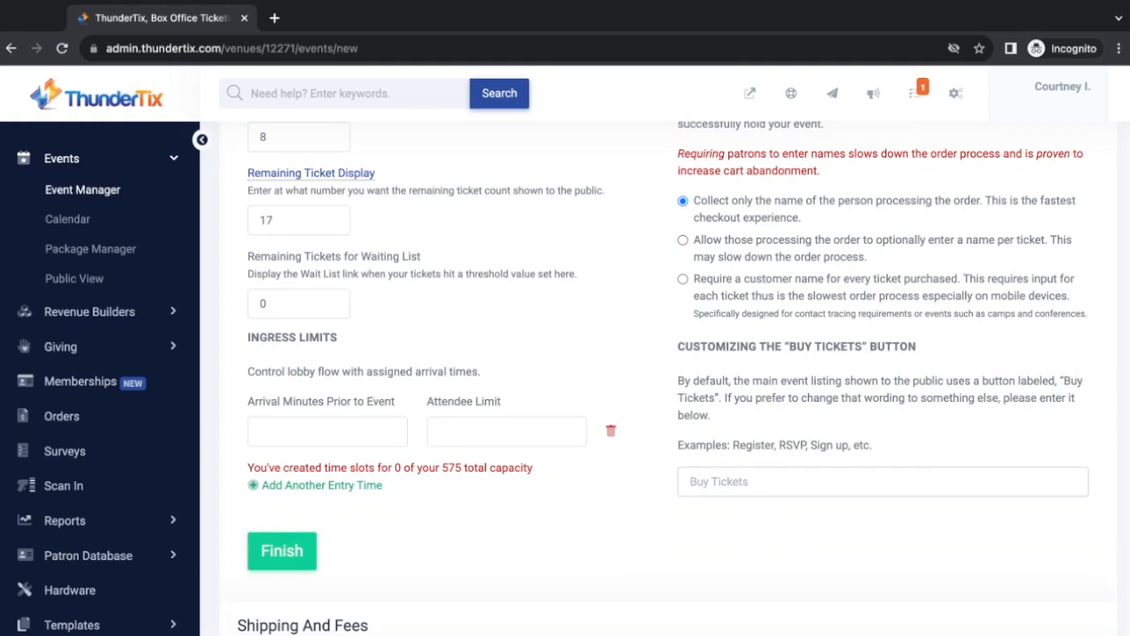
type("Register")
double_click(690, 481)
key("BackSpace")
scroll(685, 526, "down", 2)
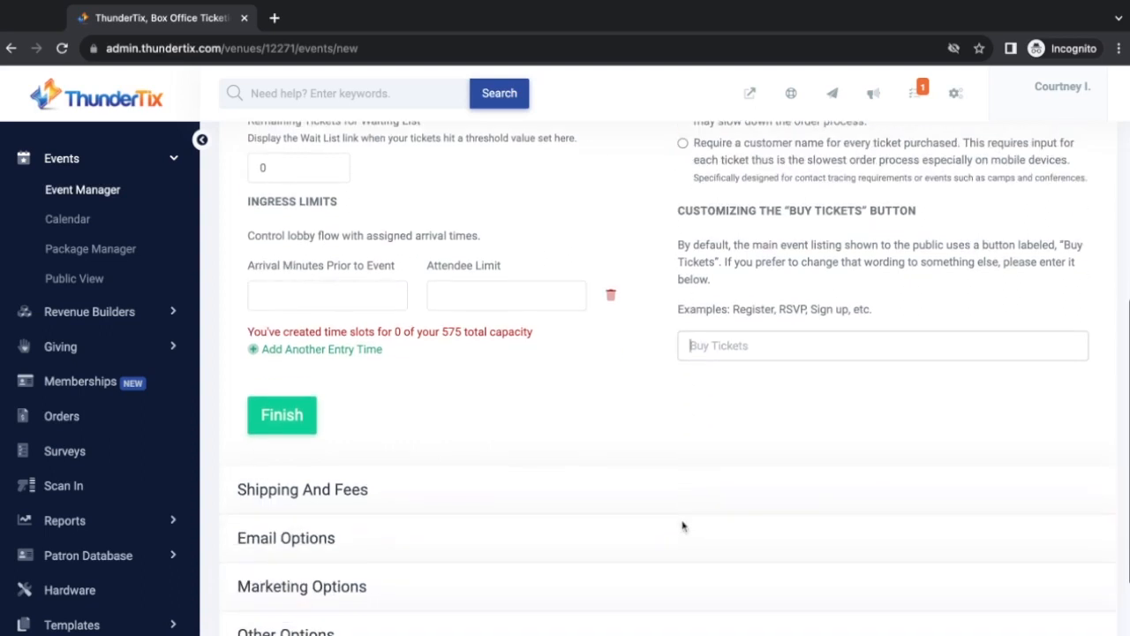
left_click(528, 504)
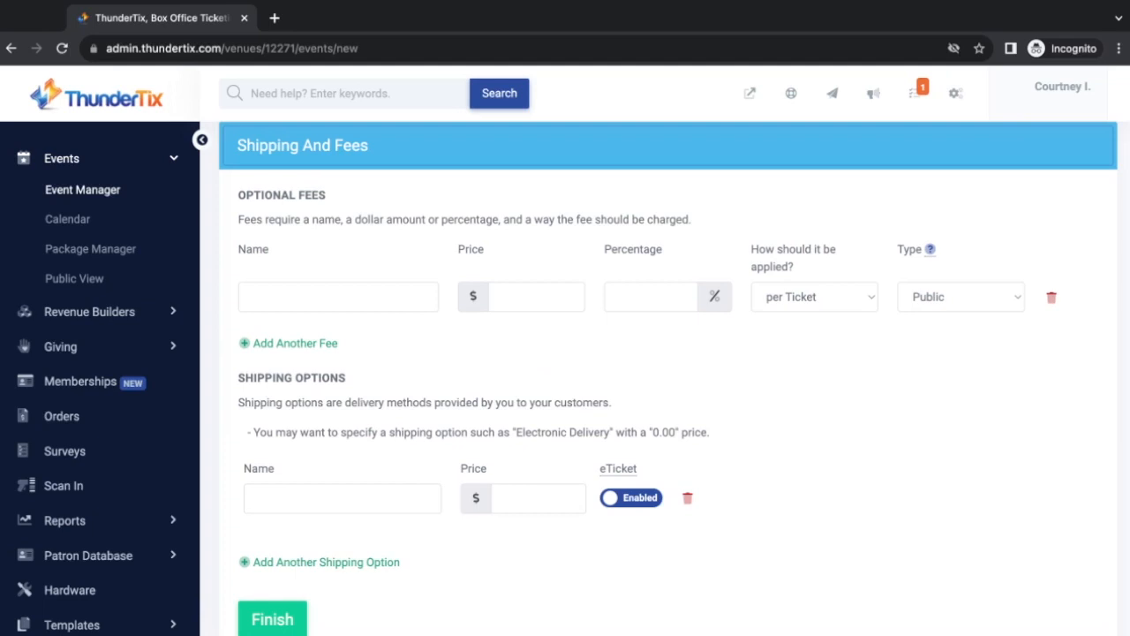
Add a $1.00 Service Fee charged once per order
left_click(349, 298)
type("Serv")
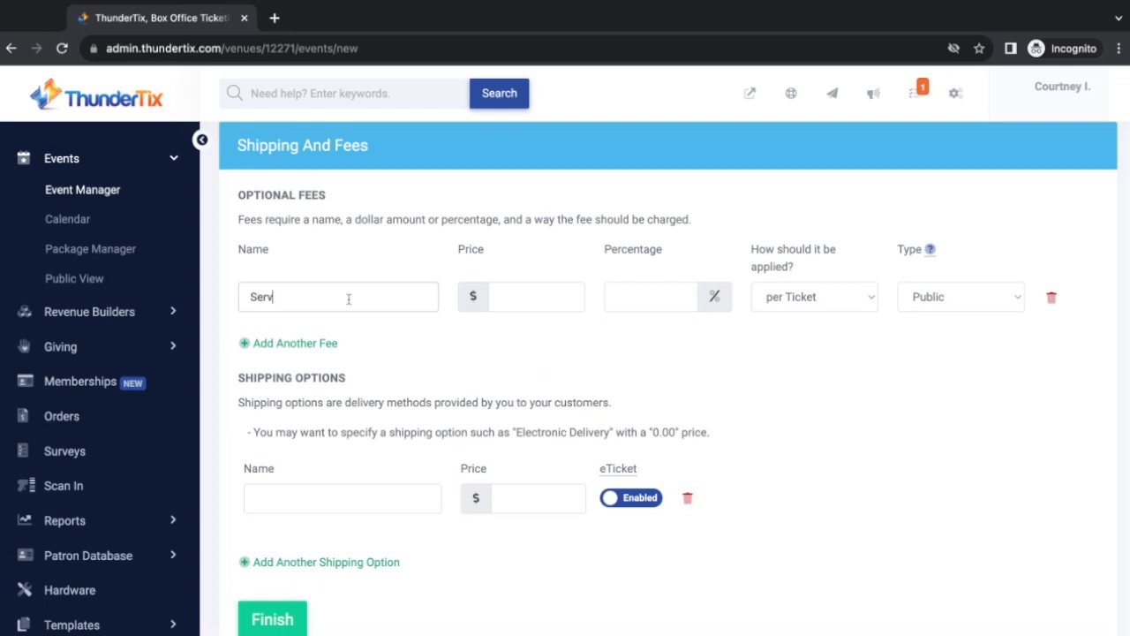
type("ice Fee")
left_click(542, 297)
type("1")
left_click(872, 299)
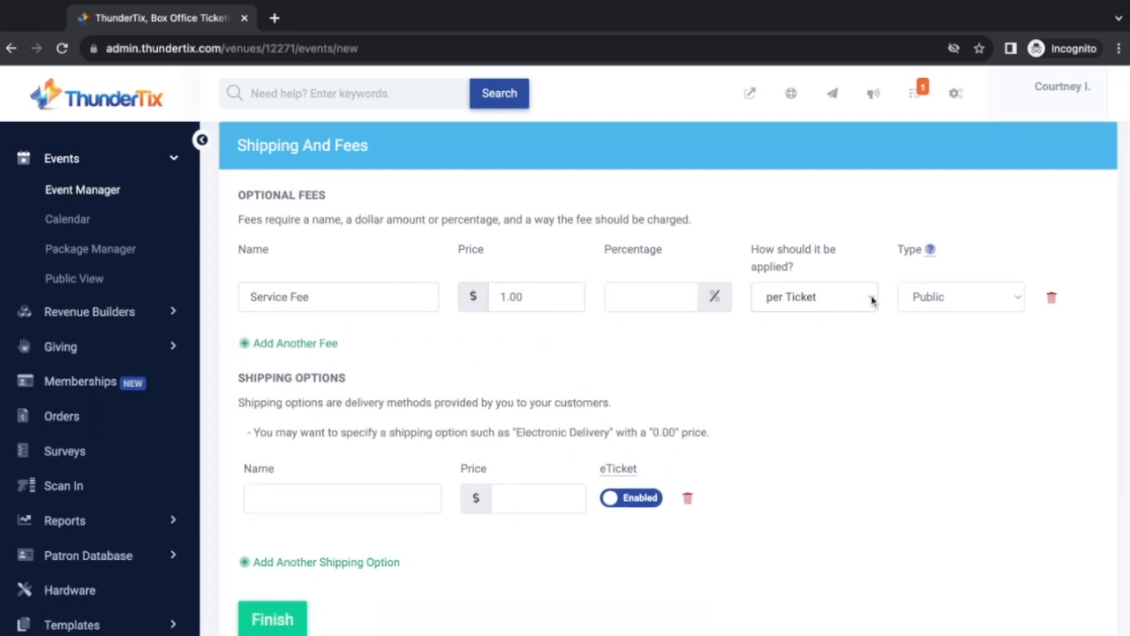
left_click(835, 325)
left_click(319, 343)
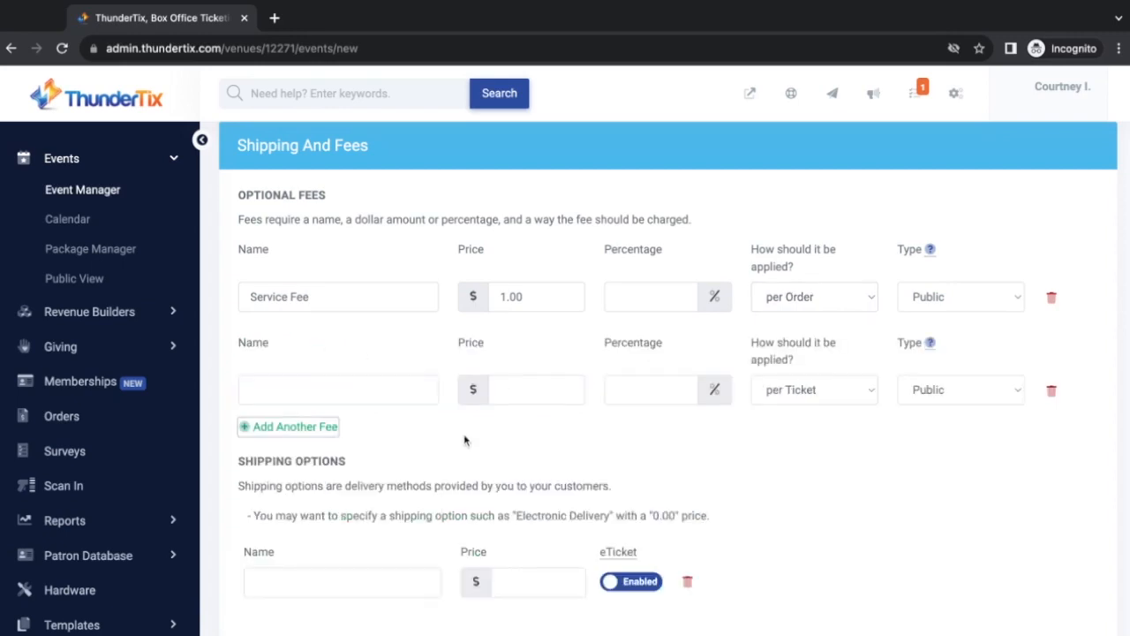
left_click(1051, 389)
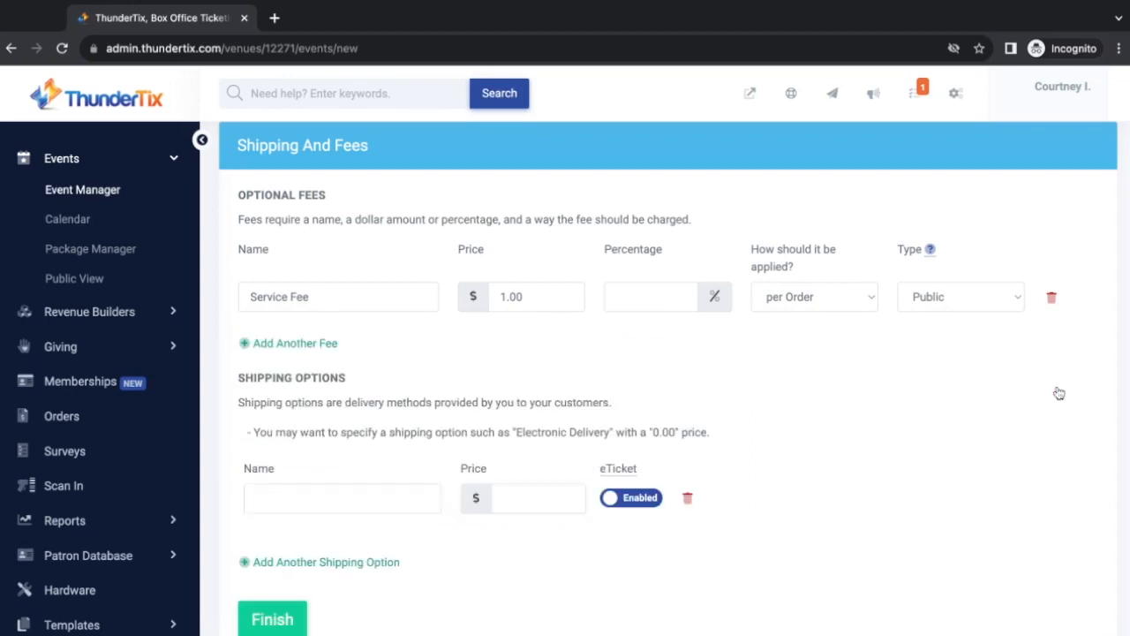
scroll(362, 415, "down", 1)
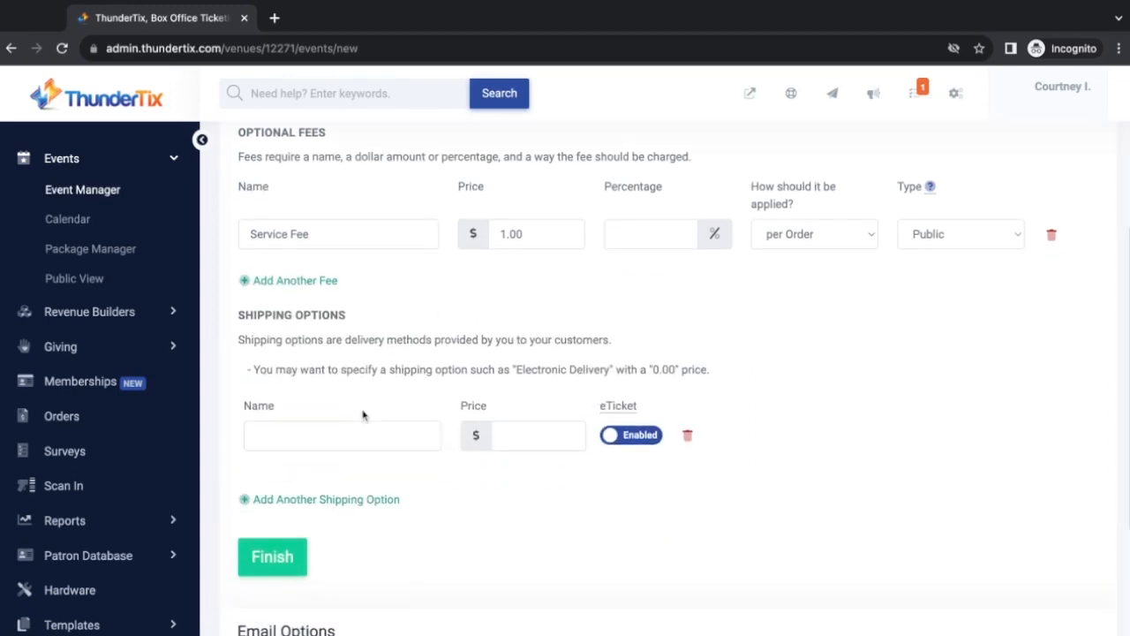
Add a free Will Call shipping option with eTickets disabled, then expand Email Options
left_click(297, 440)
type("Will Call")
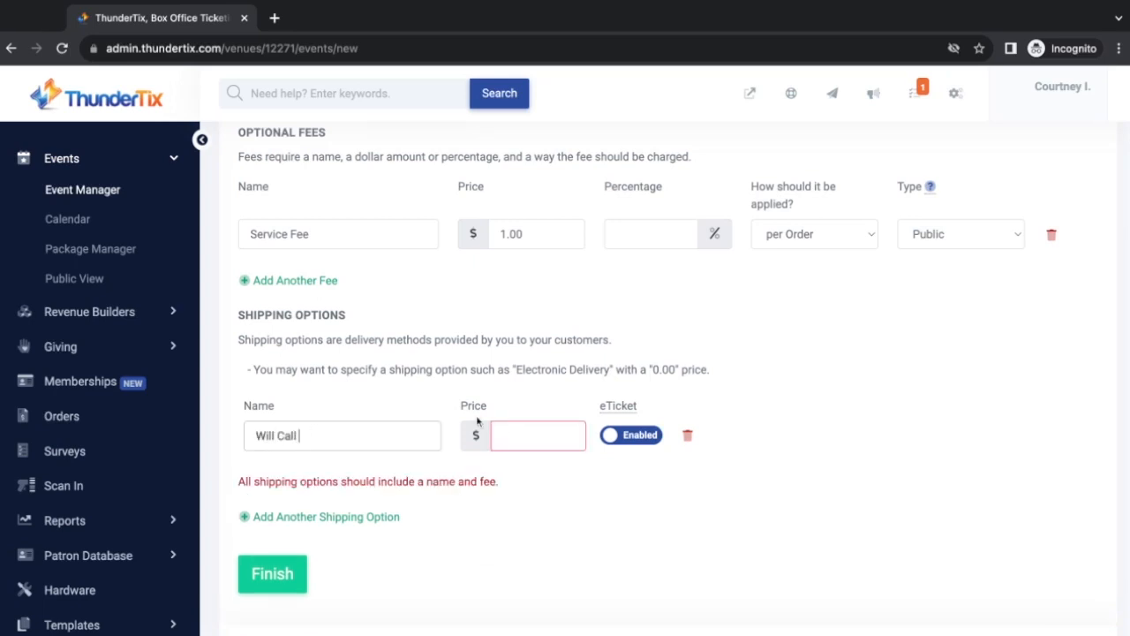
left_click(542, 437)
type("0")
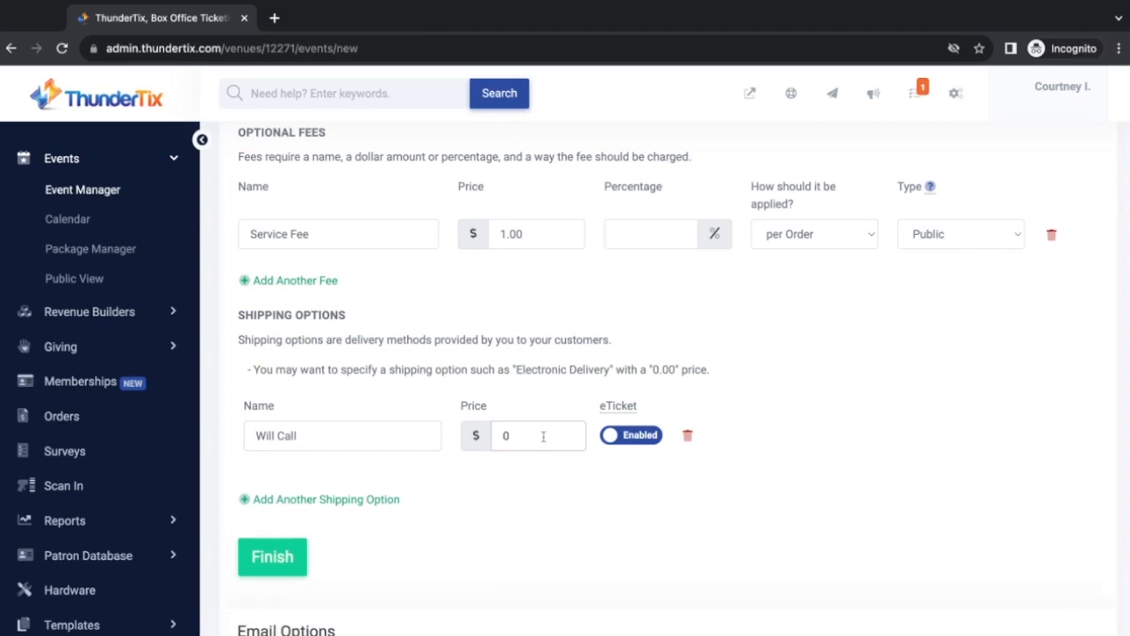
left_click(614, 439)
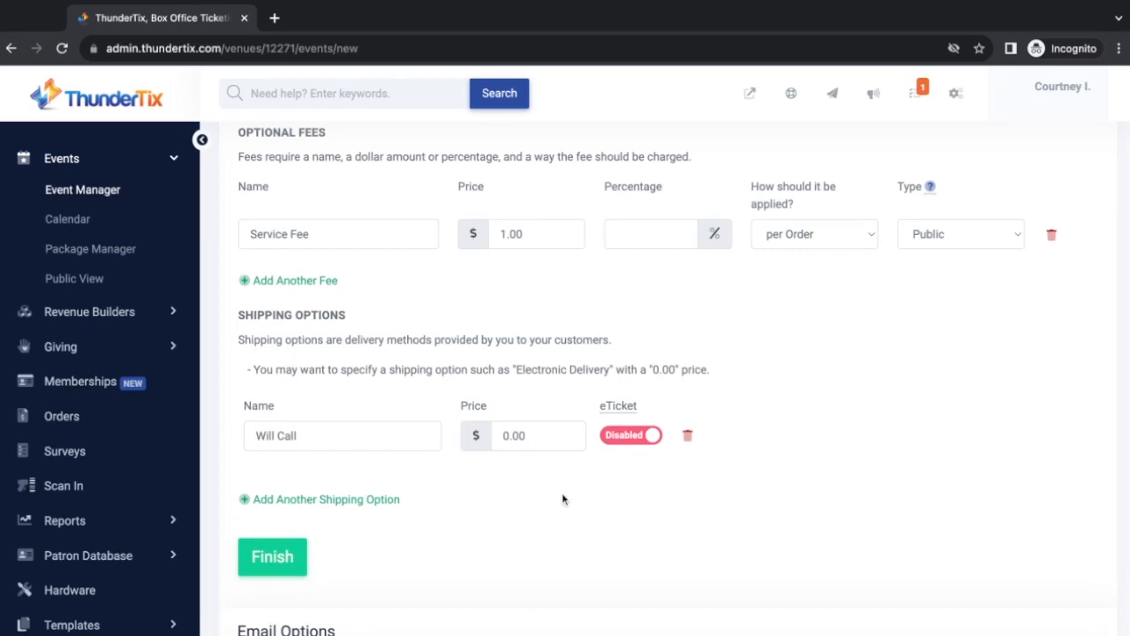
scroll(563, 500, "down", 3)
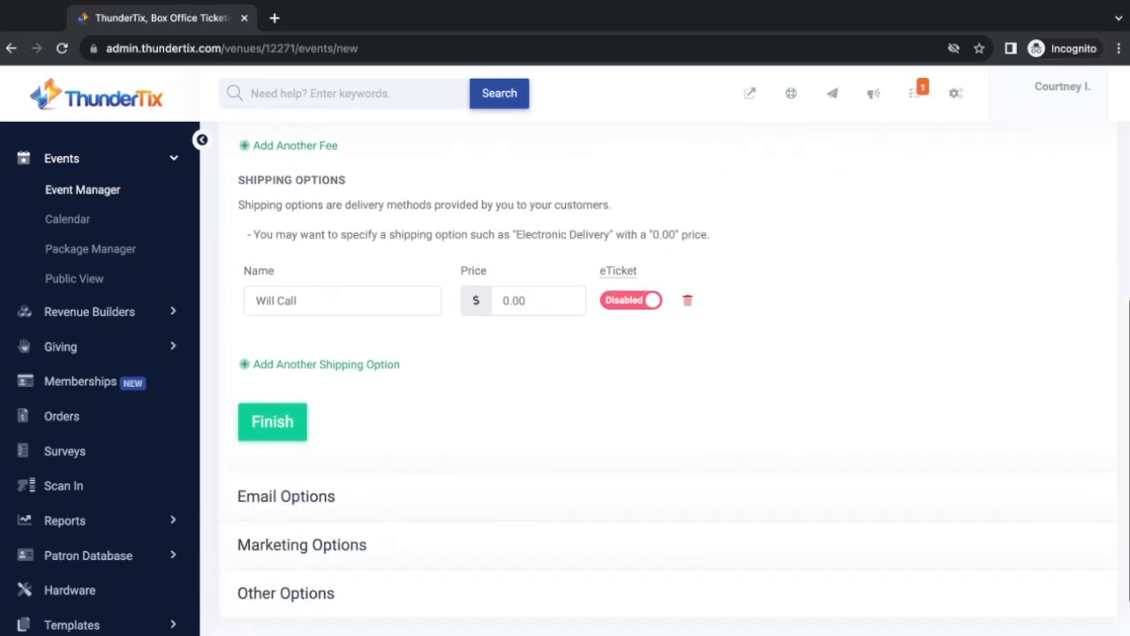
left_click(486, 489)
Set the eTicket message to 'Doors open at 7pm!' without adding a ticket image
scroll(487, 490, "up", 1)
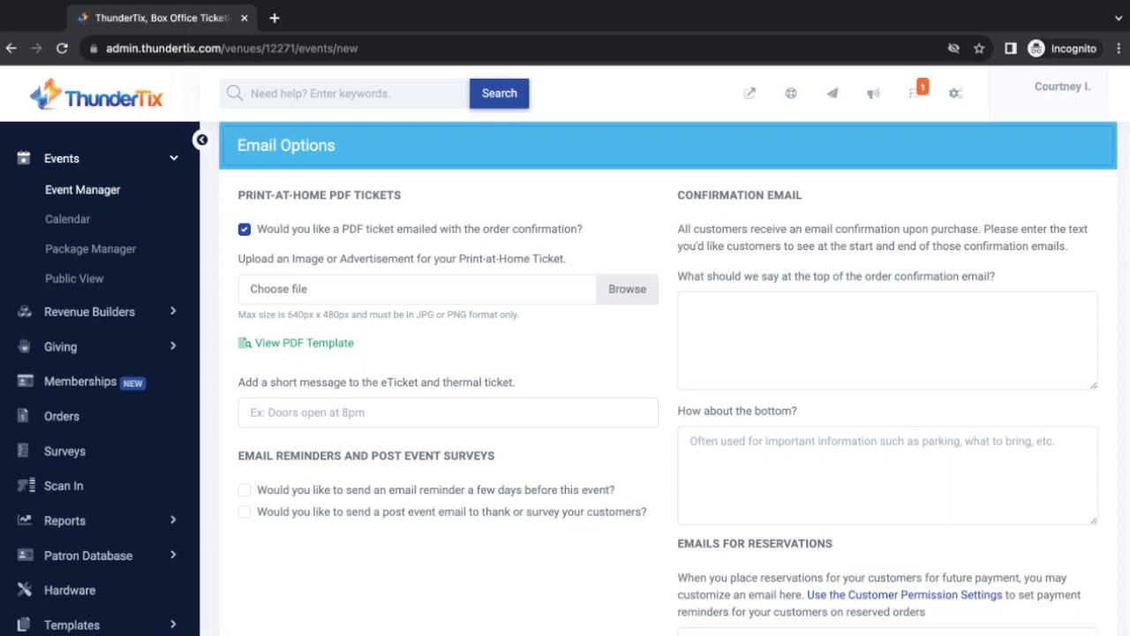
left_click(627, 290)
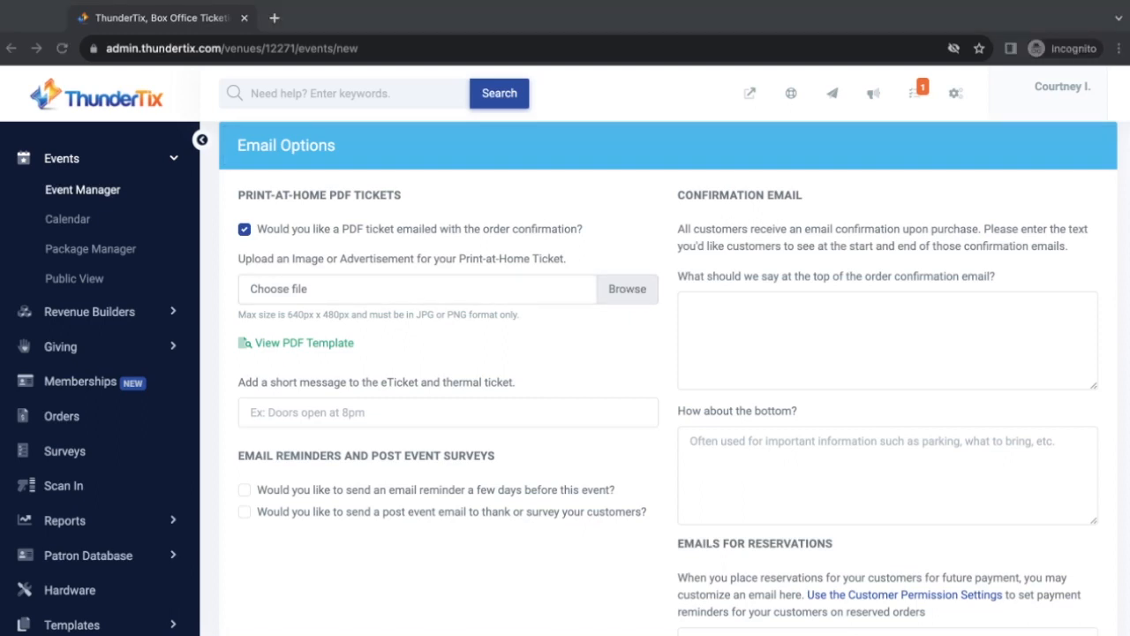
key("Escape")
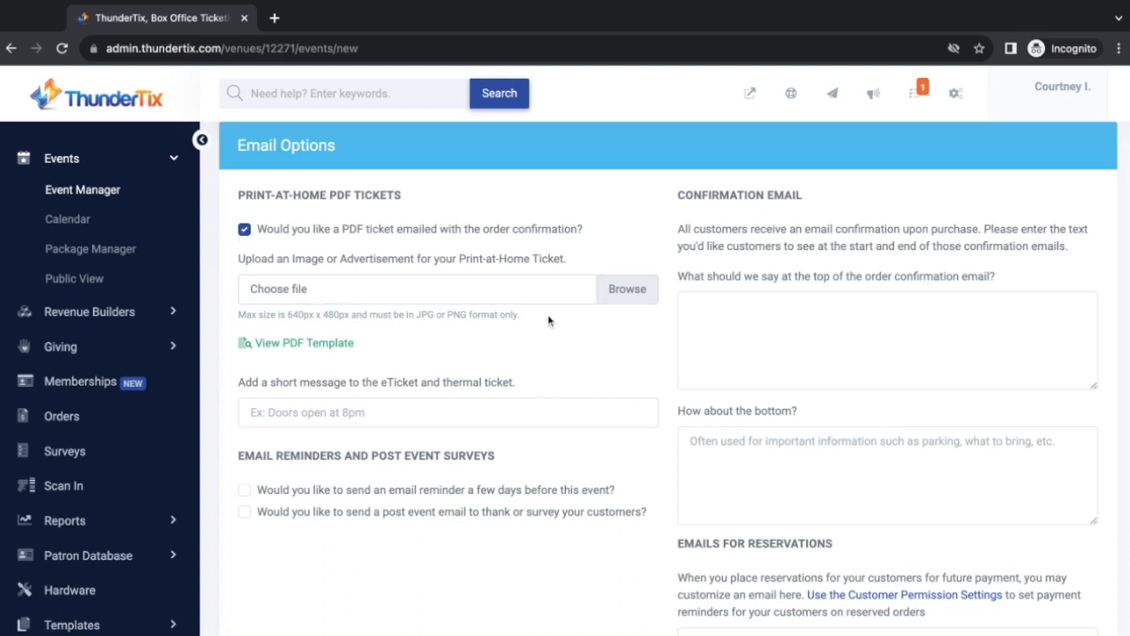
left_click(361, 416)
type("Doors open at ")
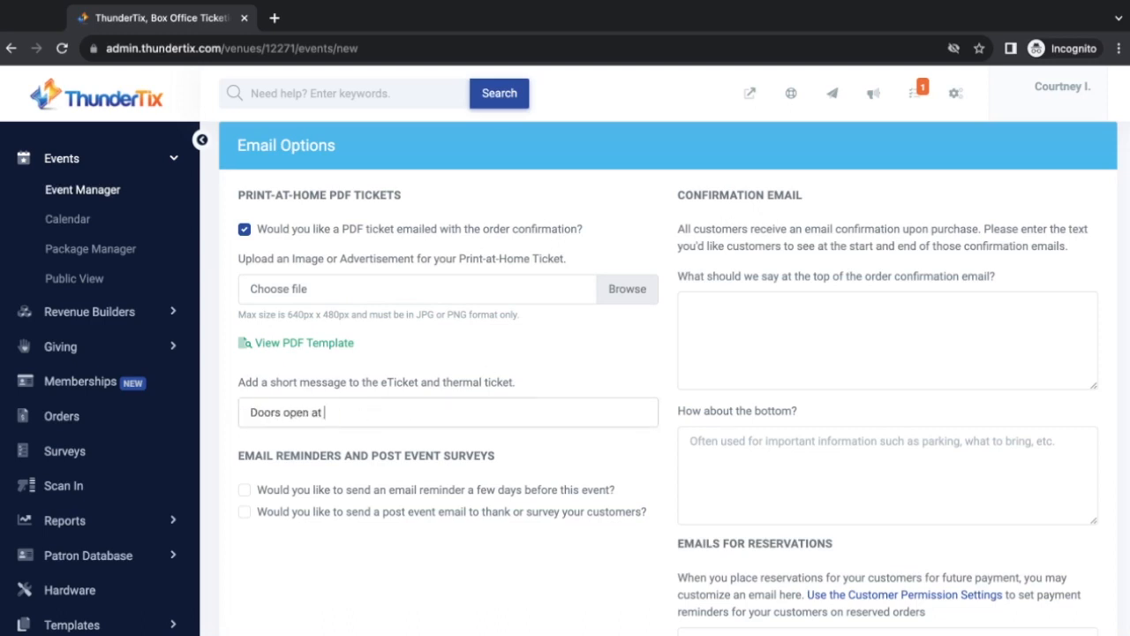
type("7pm!")
Enable the pre-event reminder email and the post-event email
scroll(401, 439, "down", 1)
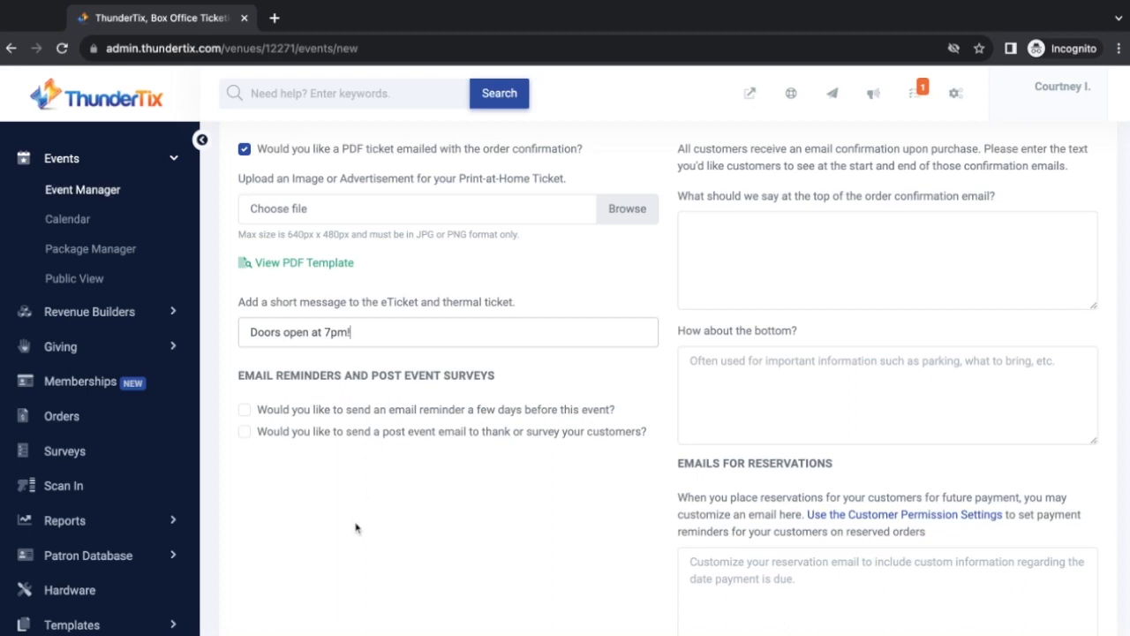
left_click(245, 410)
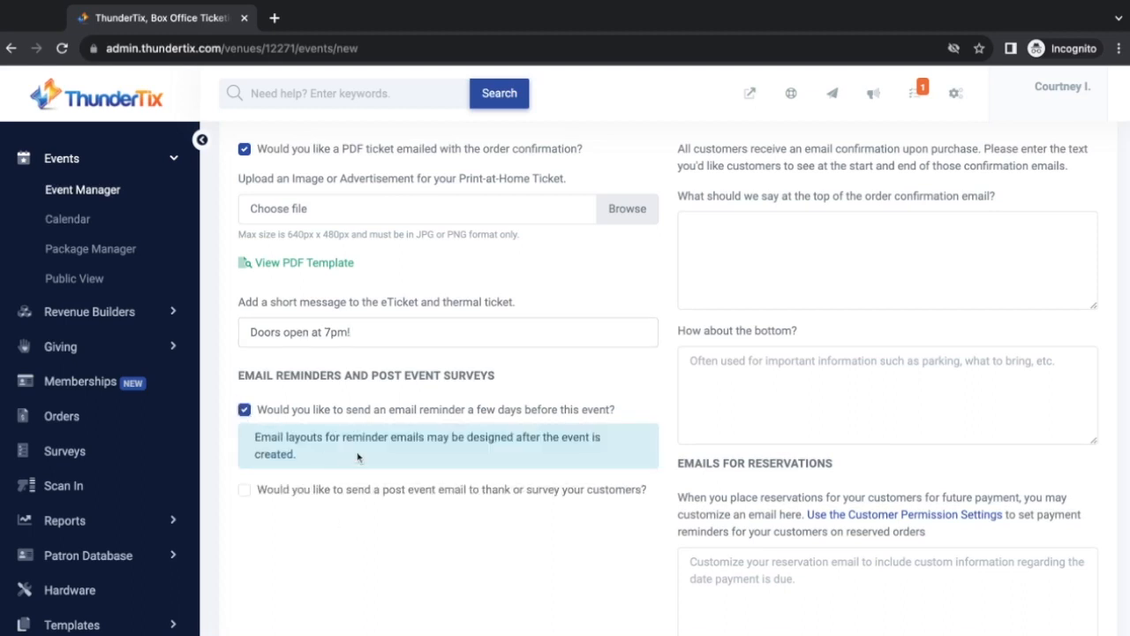
left_click(244, 491)
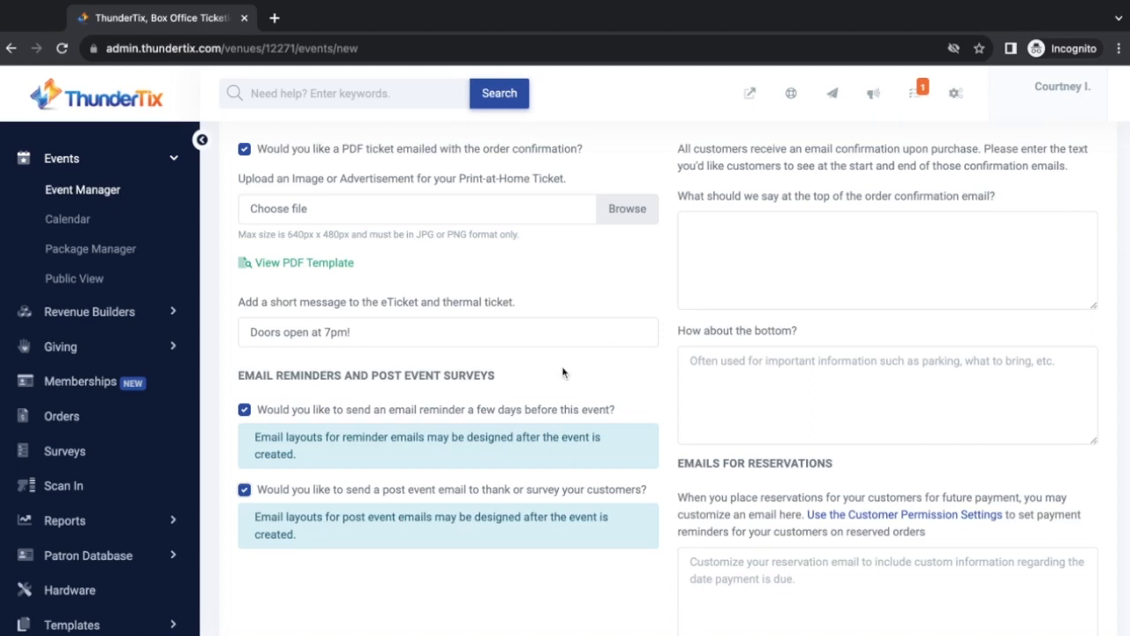
scroll(562, 372, "up", 2)
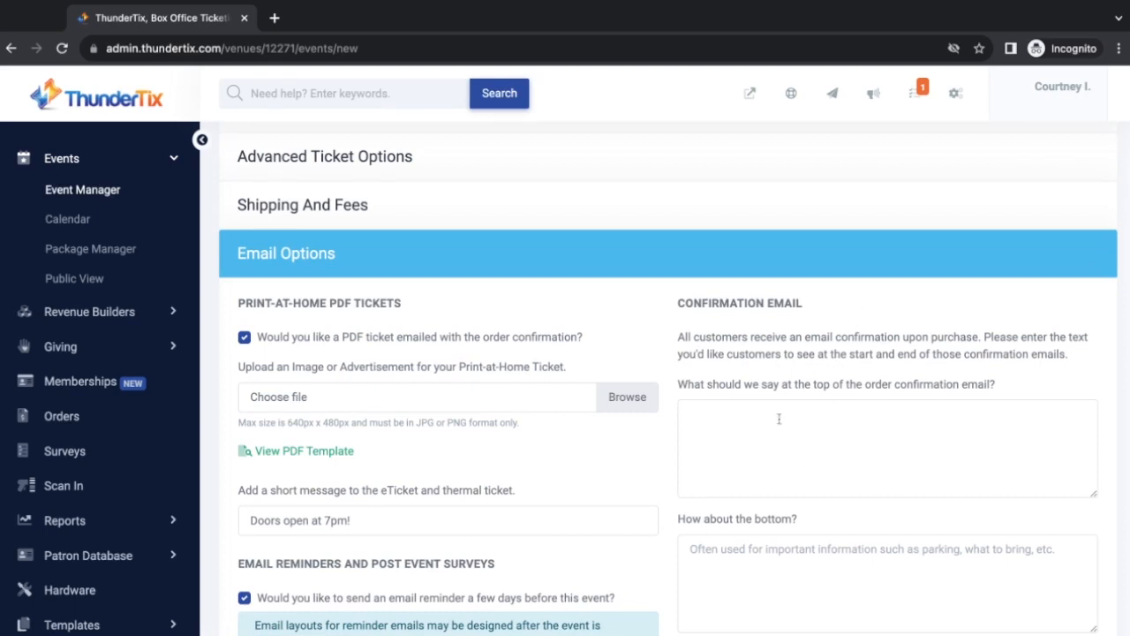
Set the confirmation email top text 'Thank you for your purchase!' and closing 'Park on side streets.'
left_click(749, 430)
type("Thank you for your purchase!")
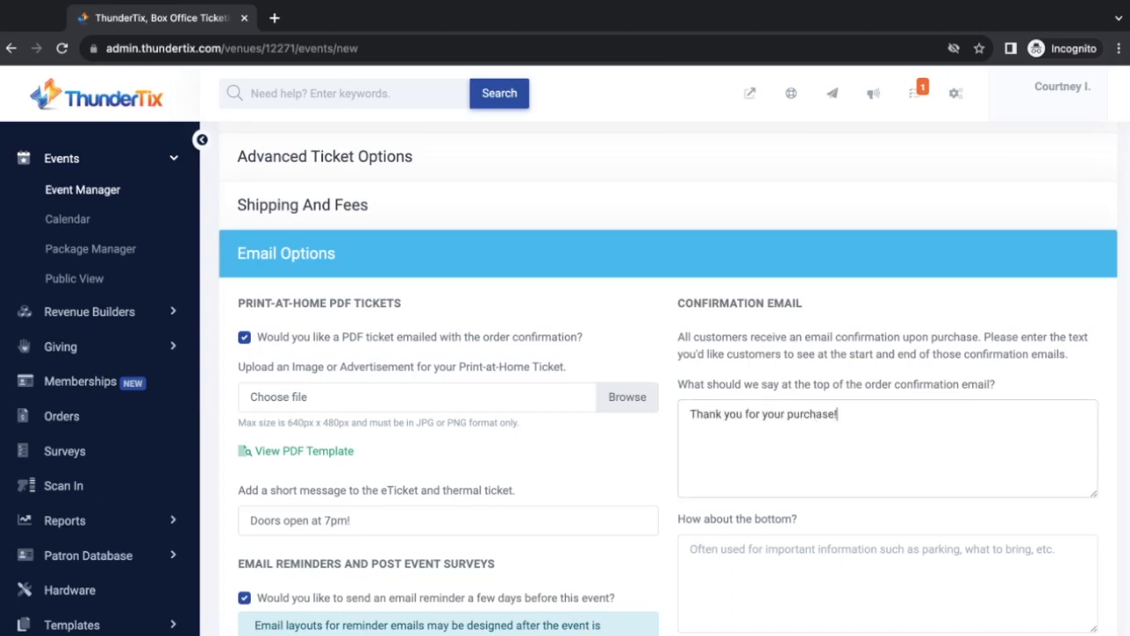
scroll(814, 533, "down", 1)
left_click(796, 439)
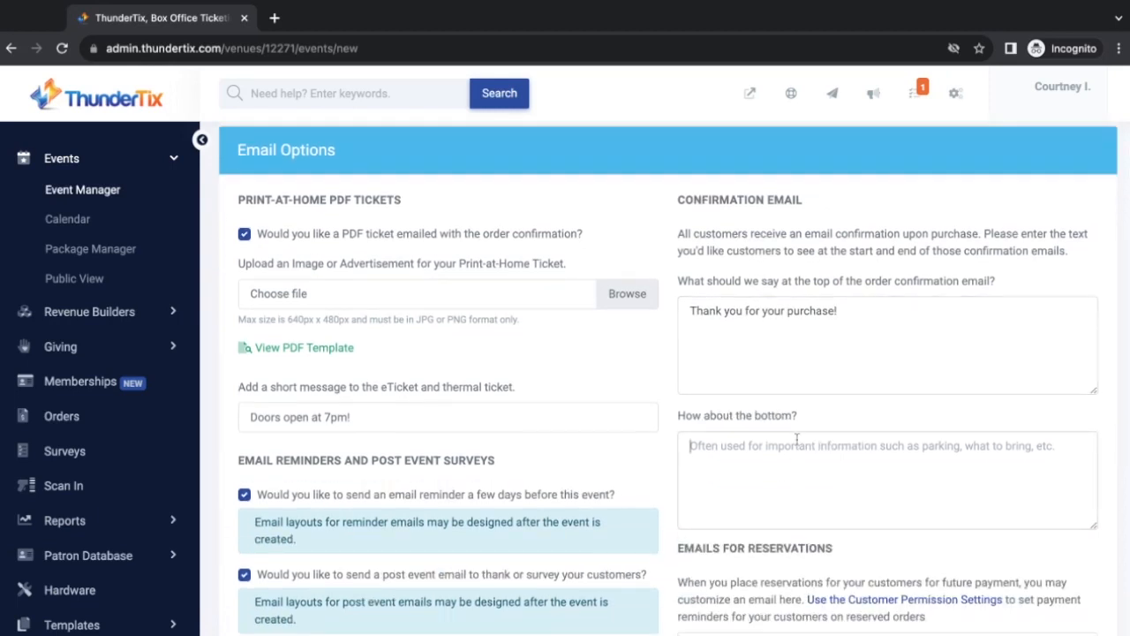
type("Park on side streets.")
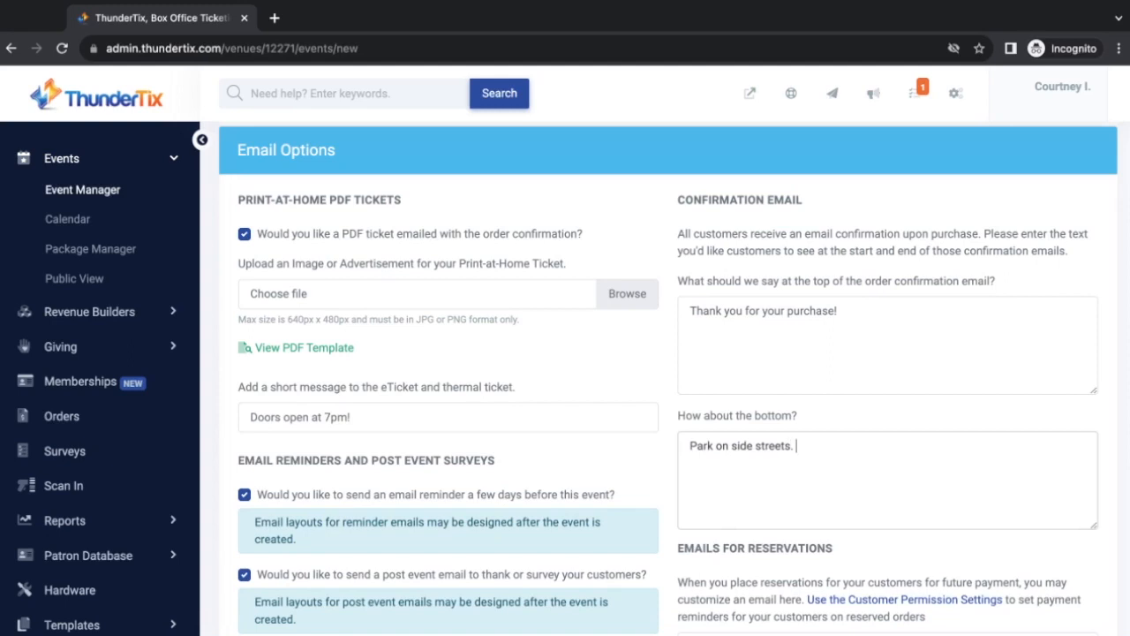
scroll(794, 512, "down", 2)
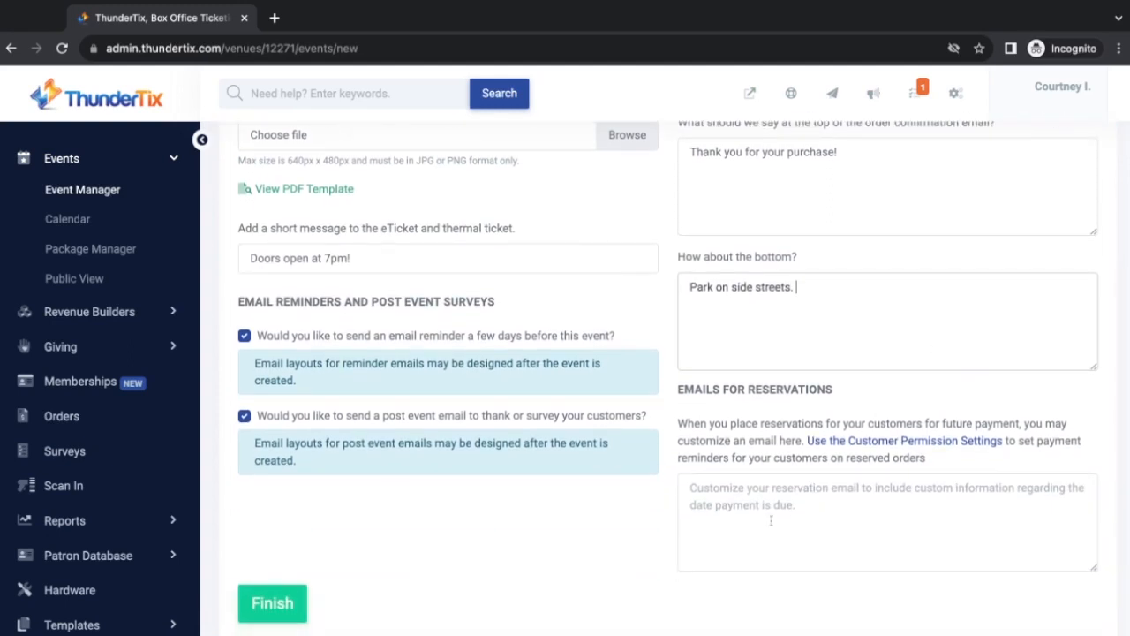
Select the reservation email message box and expand Marketing Options
left_click(737, 500)
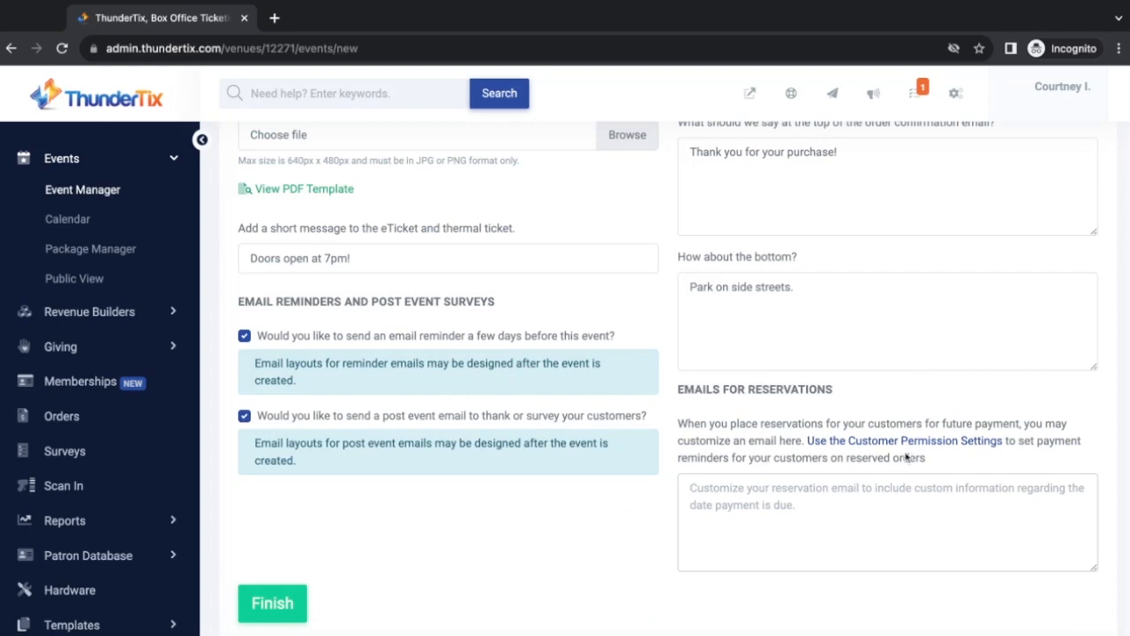
scroll(528, 479, "down", 2)
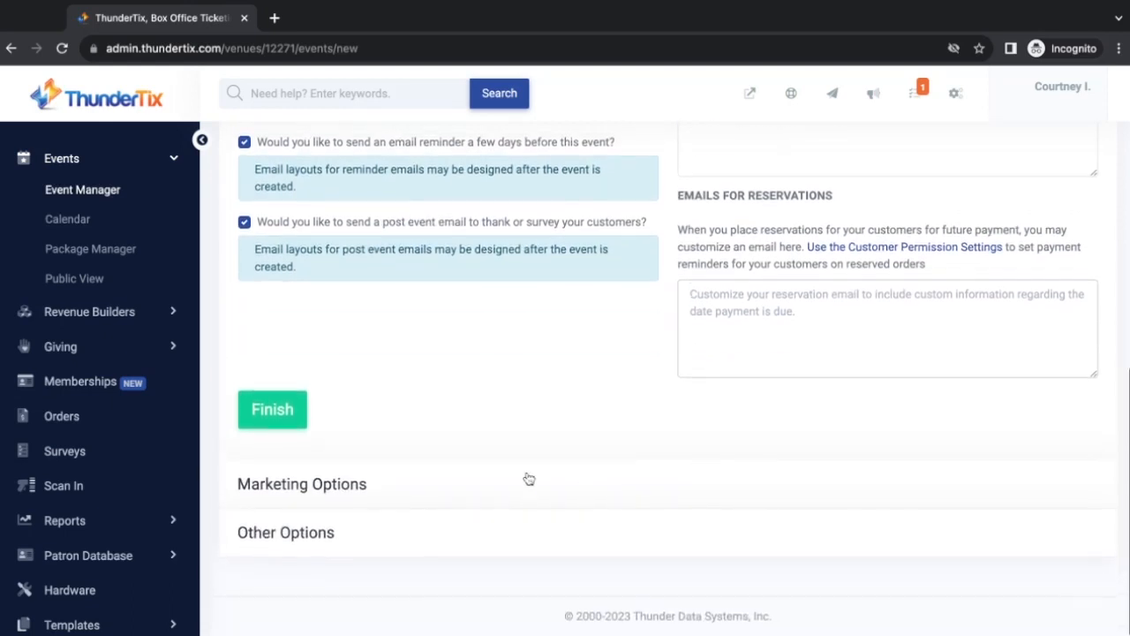
left_click(344, 484)
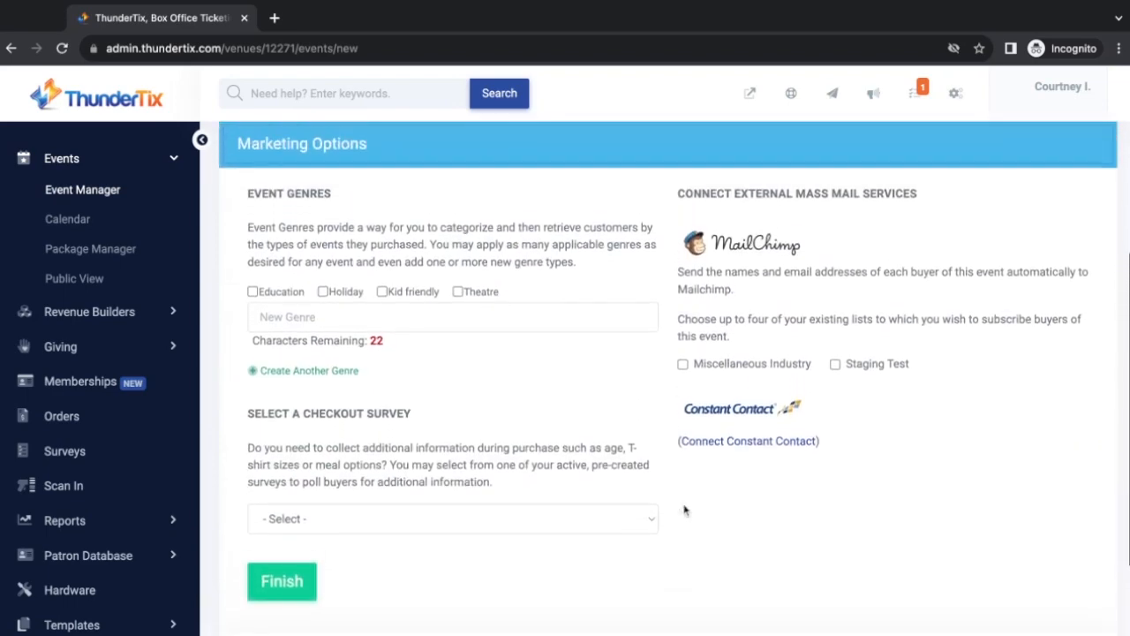
Tag the event with the Theatre genre and create a new Holiday genre
left_click(457, 295)
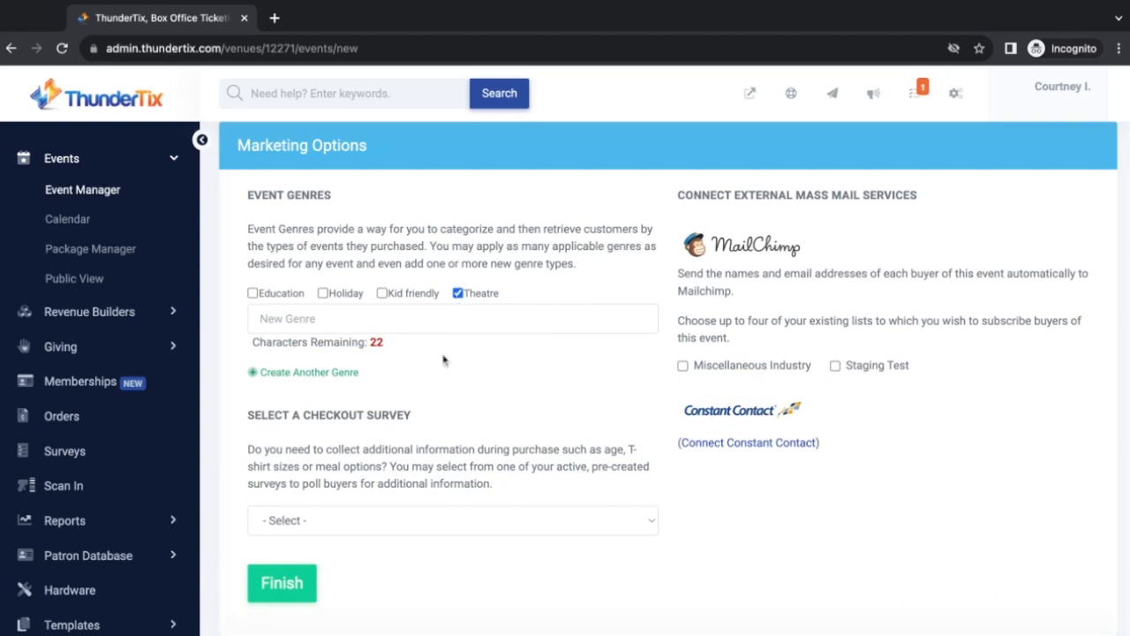
left_click(325, 373)
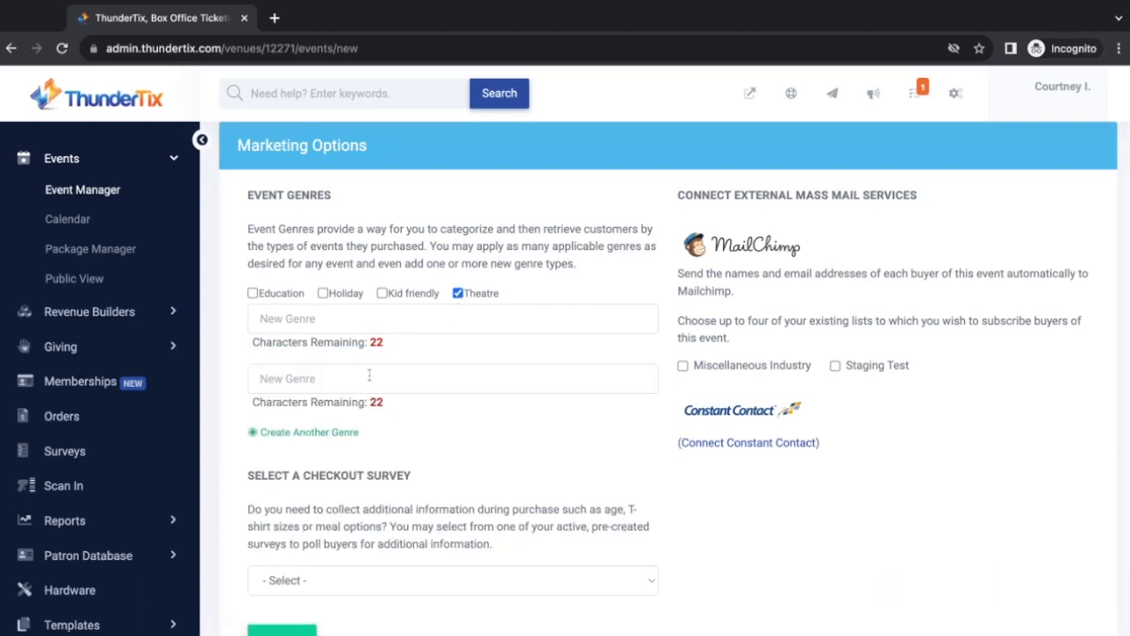
left_click(369, 376)
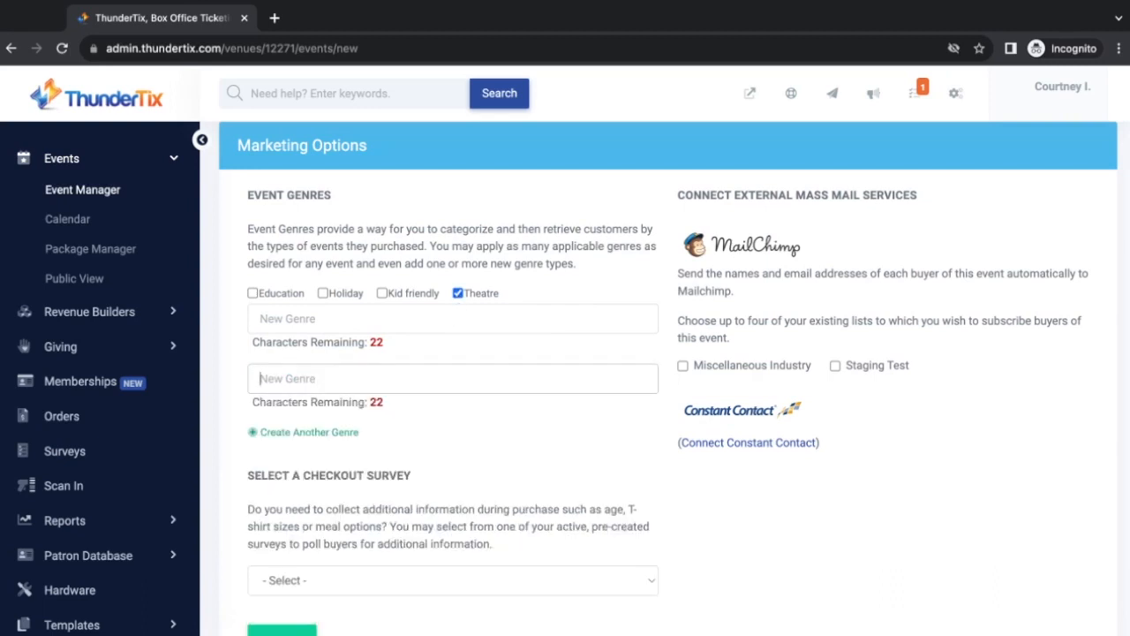
type("Holiday")
left_click(448, 430)
Choose Purchase Survey as the checkout survey
scroll(451, 480, "down", 2)
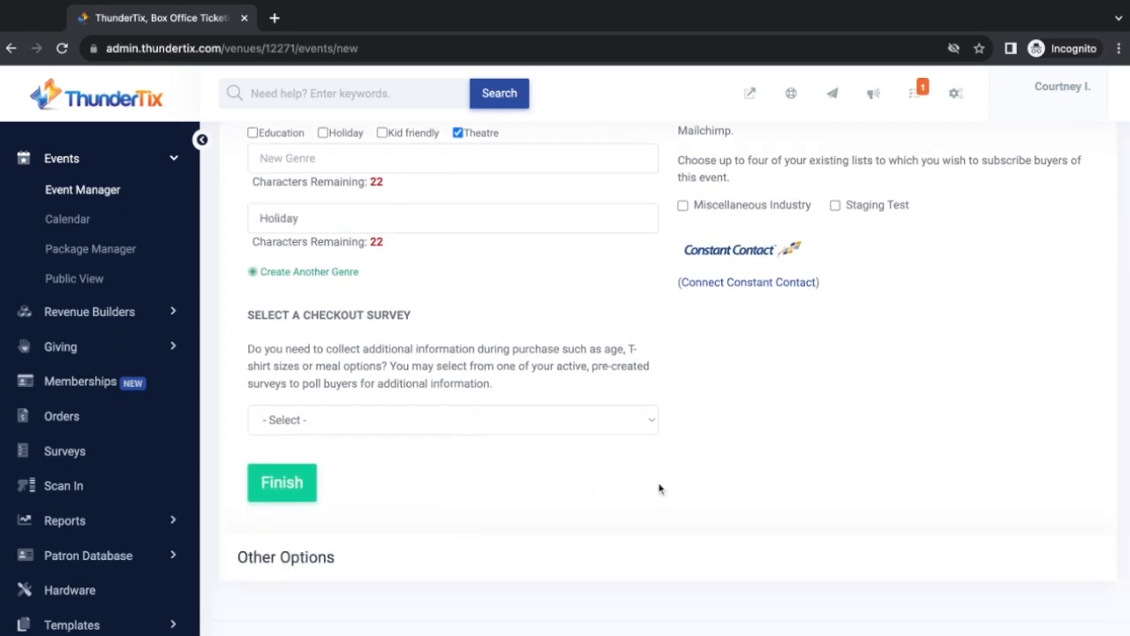
left_click(650, 425)
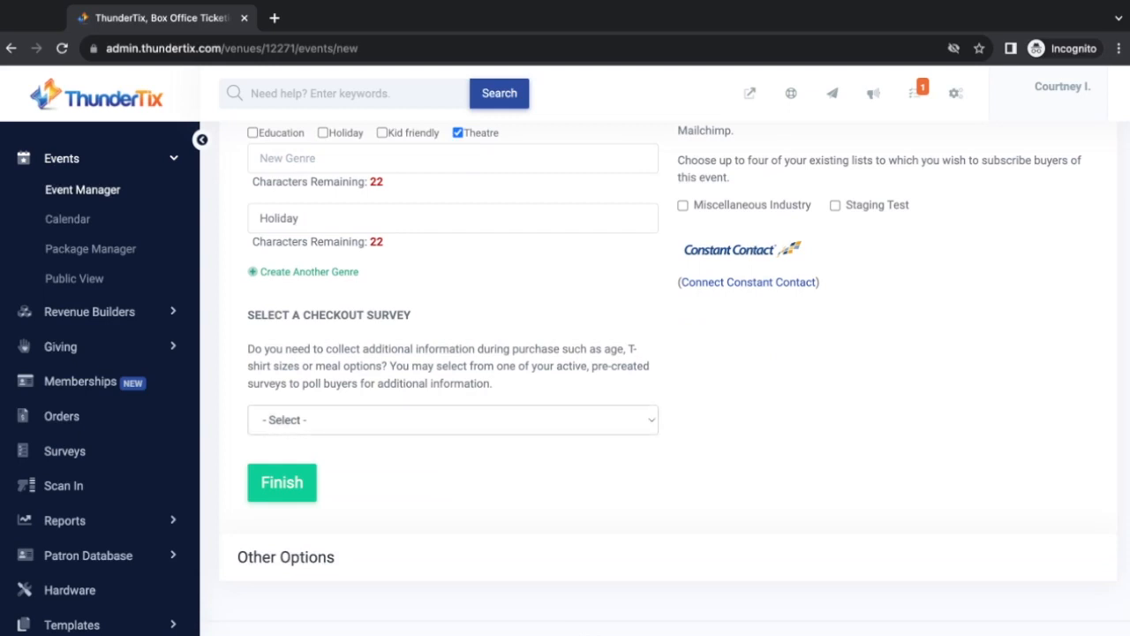
left_click(571, 463)
Leave the Miscellaneous Industry and Staging Test lists unsubscribed and expand Other Options
scroll(693, 429, "up", 2)
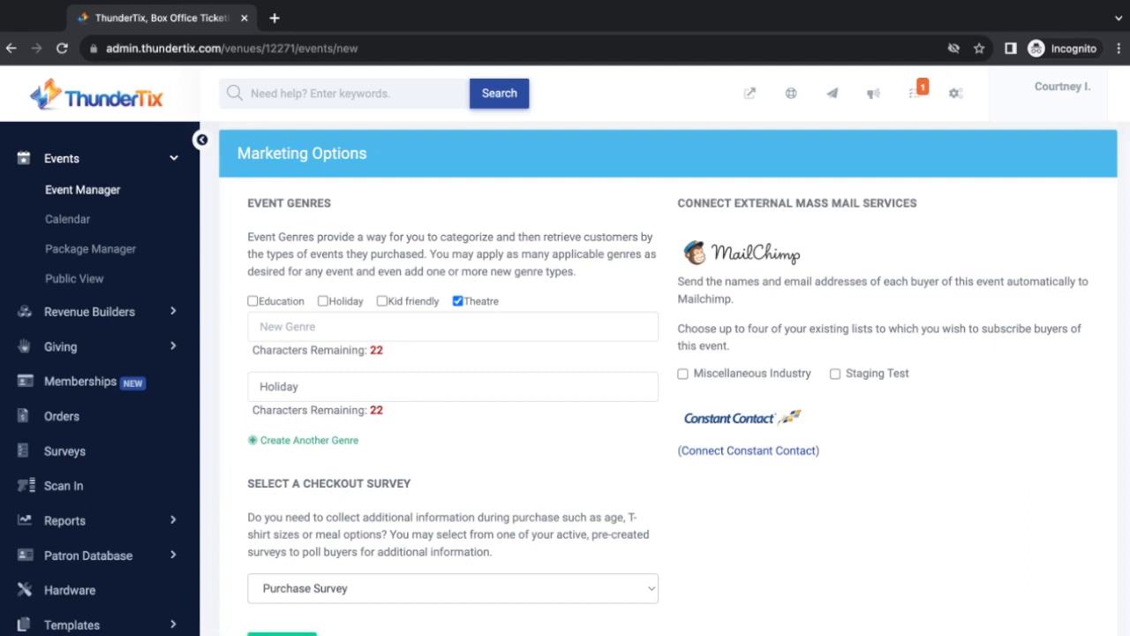
left_click(683, 374)
left_click(835, 373)
left_click(836, 374)
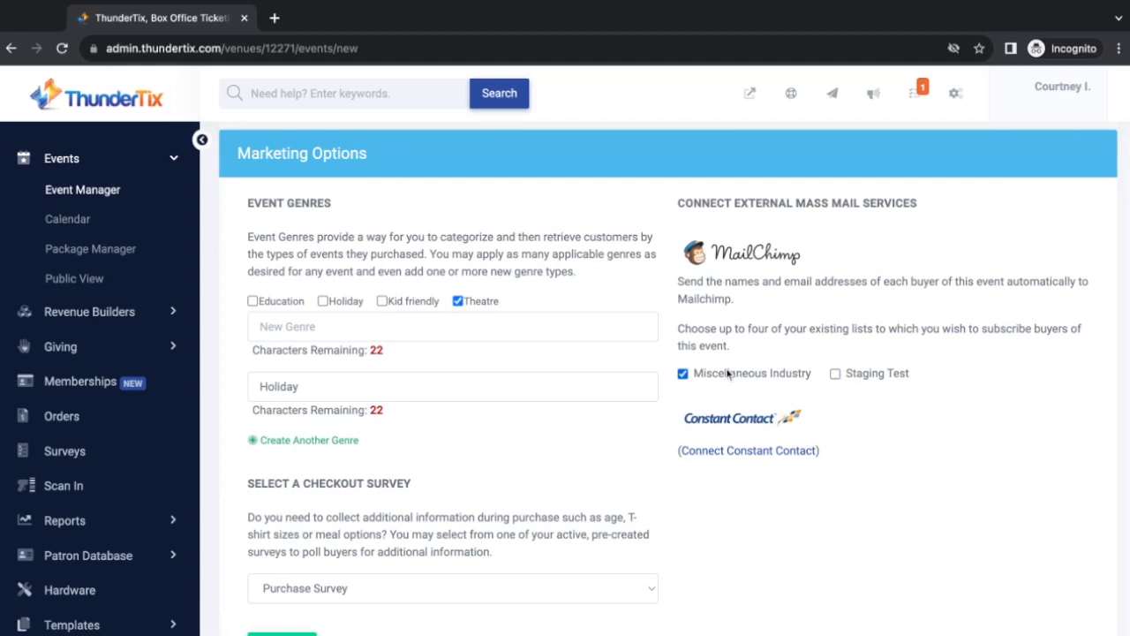
left_click(683, 375)
scroll(738, 448, "down", 2)
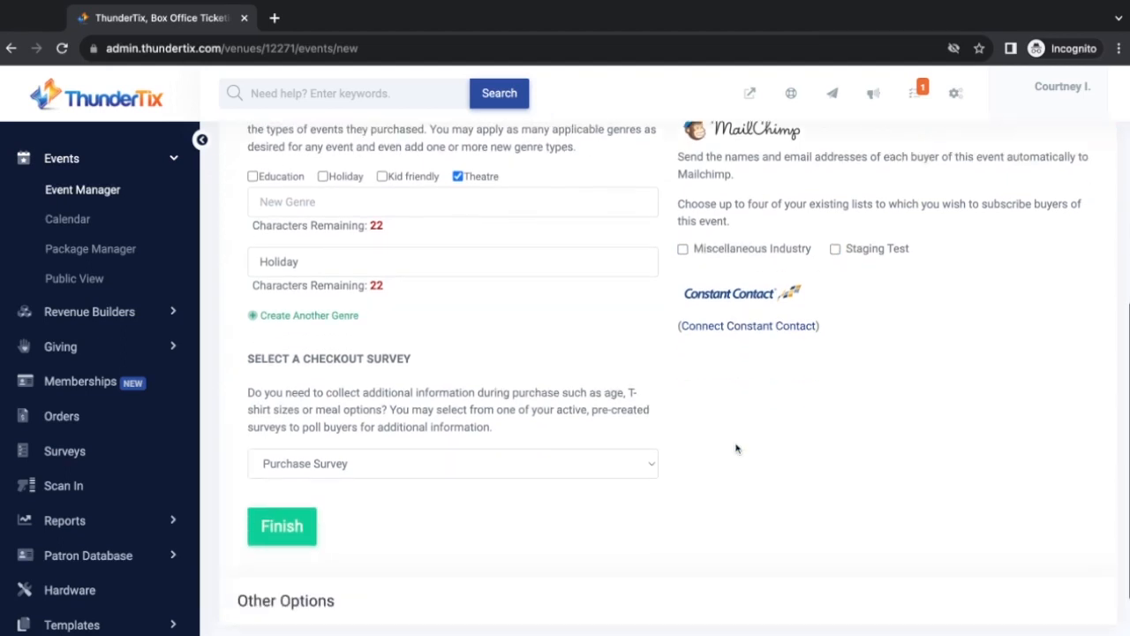
scroll(737, 448, "down", 1)
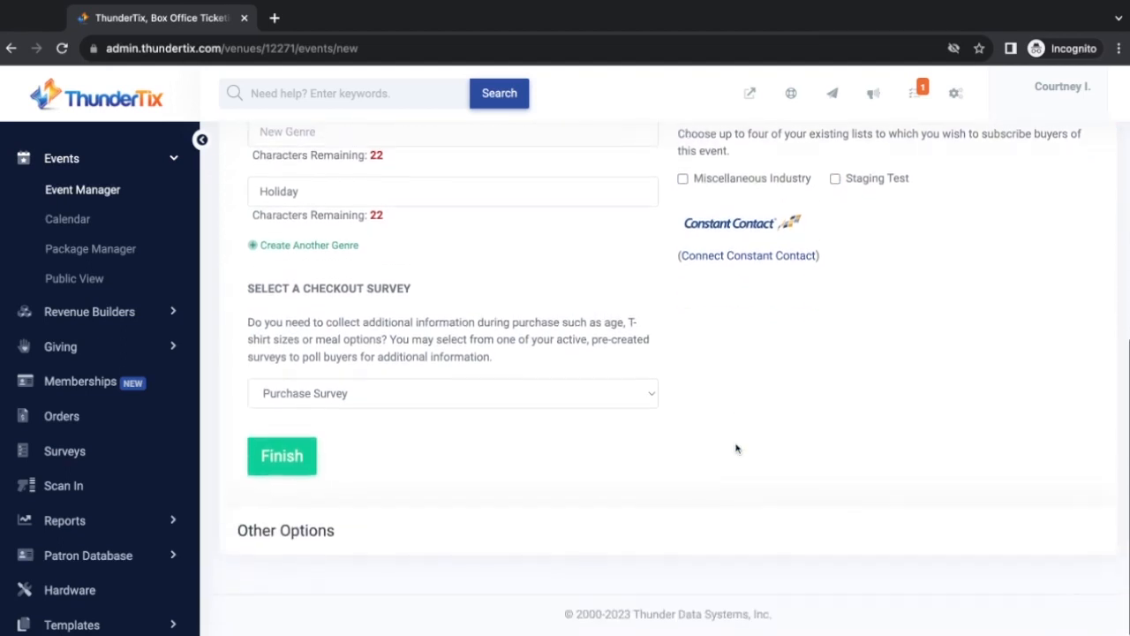
left_click(564, 536)
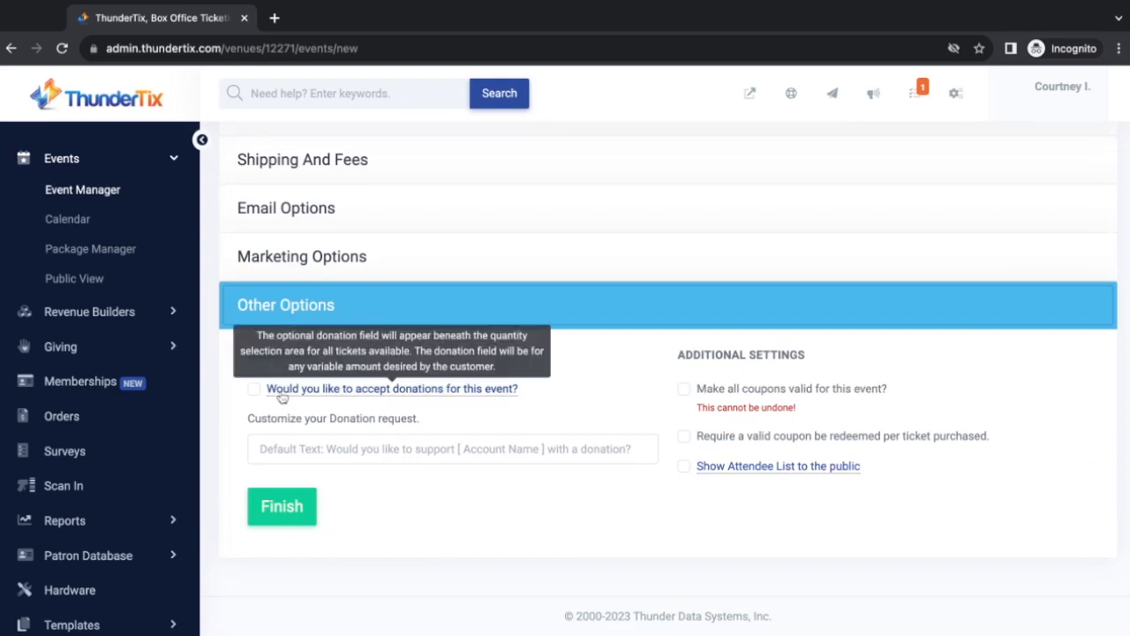
Enable donations asking 'Would you like to donate?', linked to the Sound System campaign
left_click(253, 391)
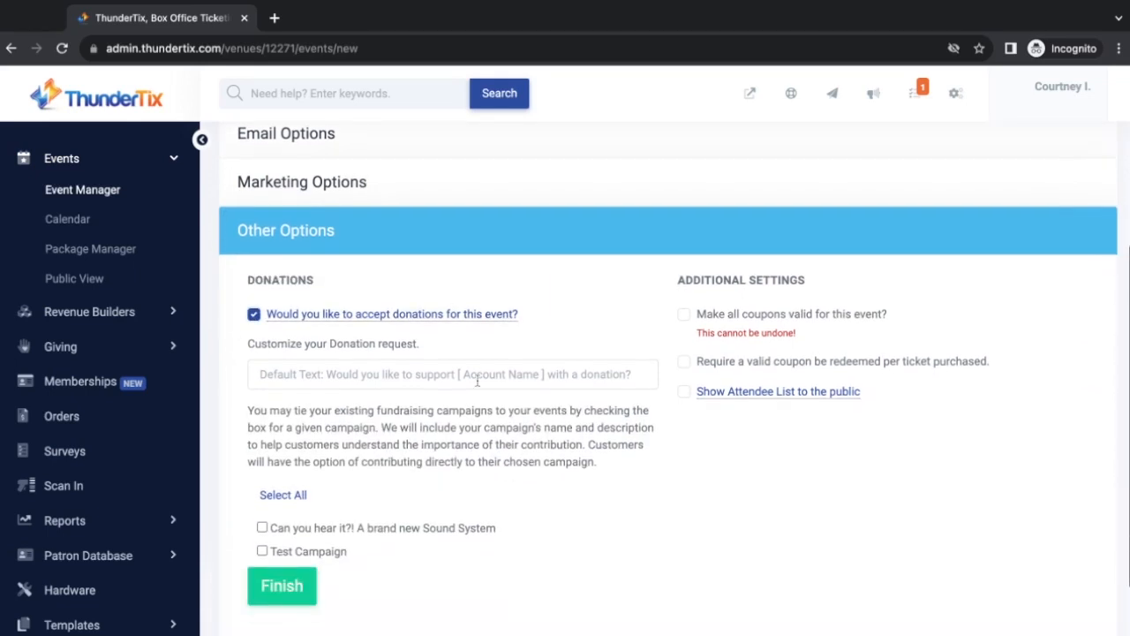
left_click(424, 374)
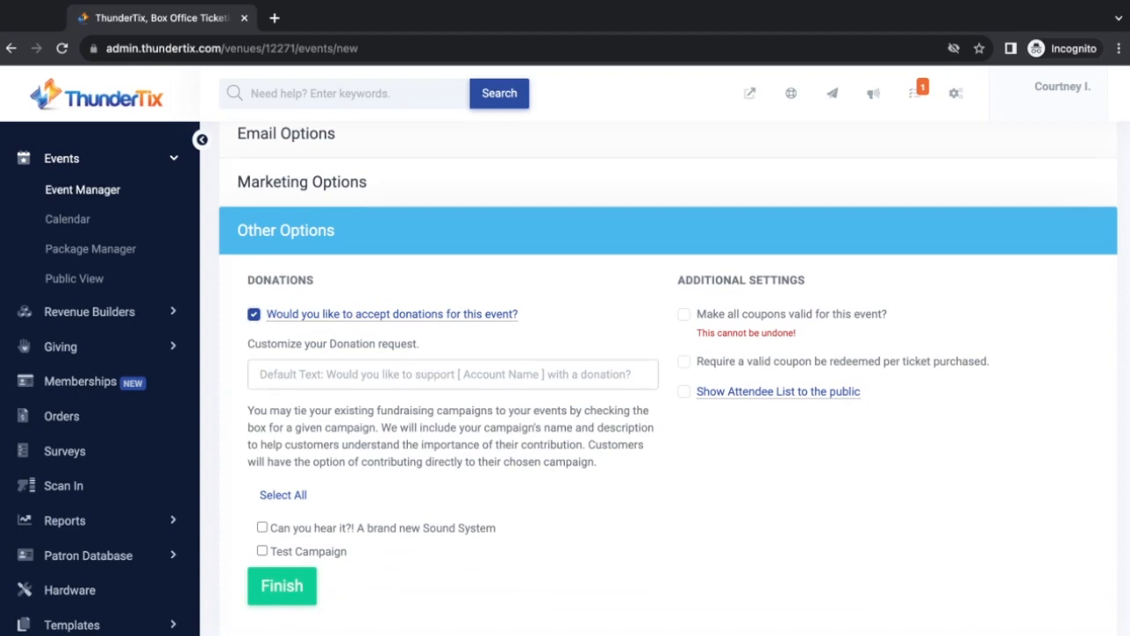
type("Would yo")
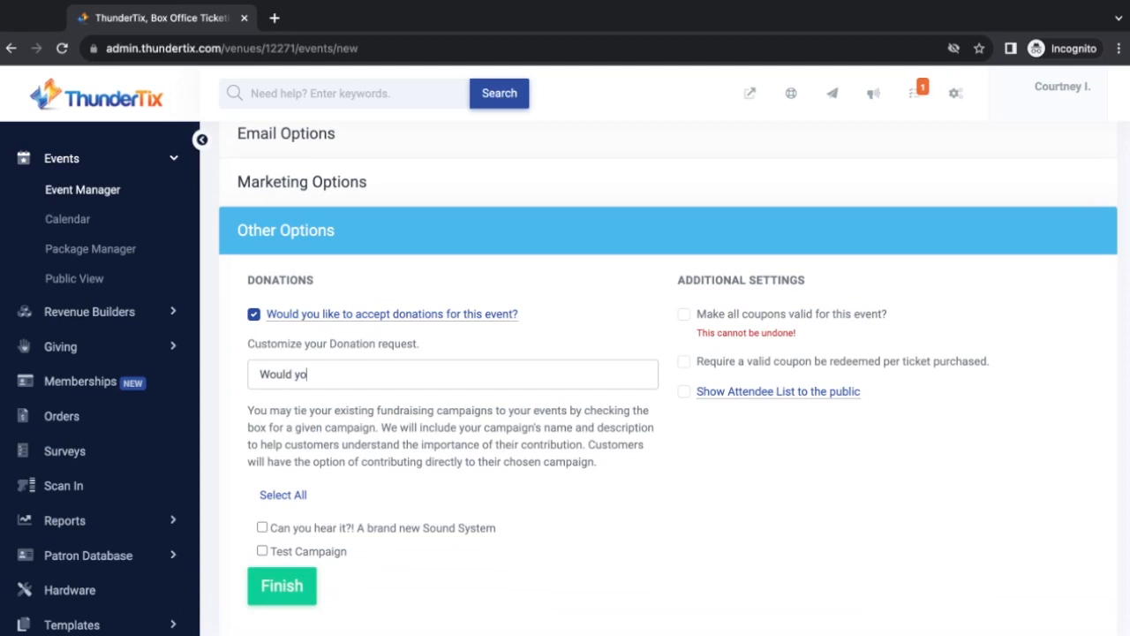
type("u like to donate?")
scroll(424, 525, "down", 1)
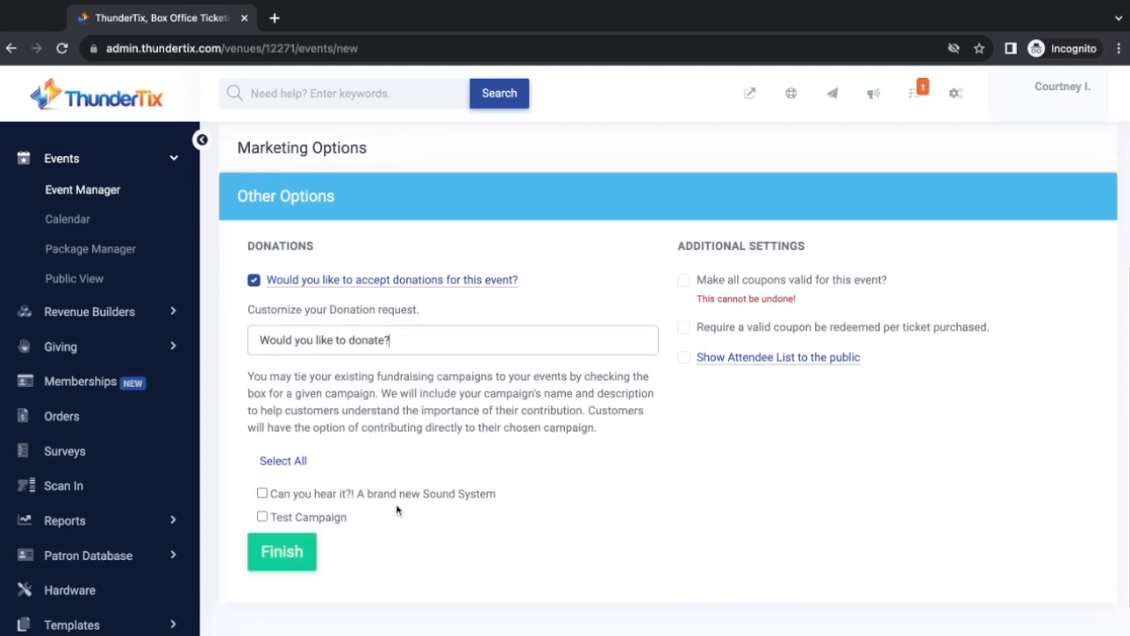
left_click(294, 462)
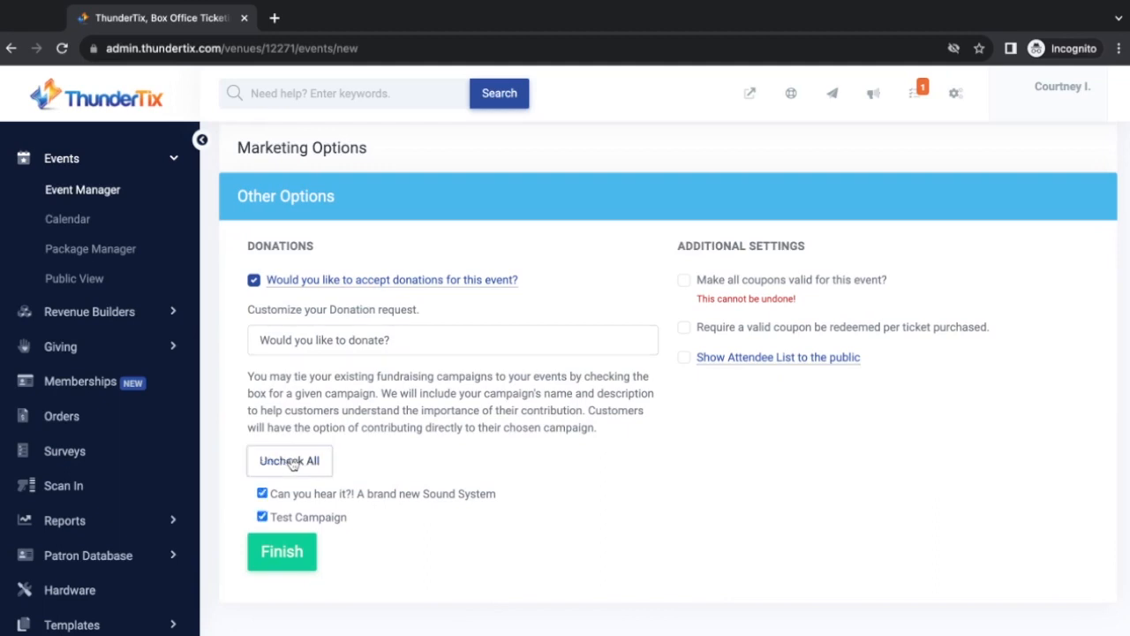
left_click(325, 467)
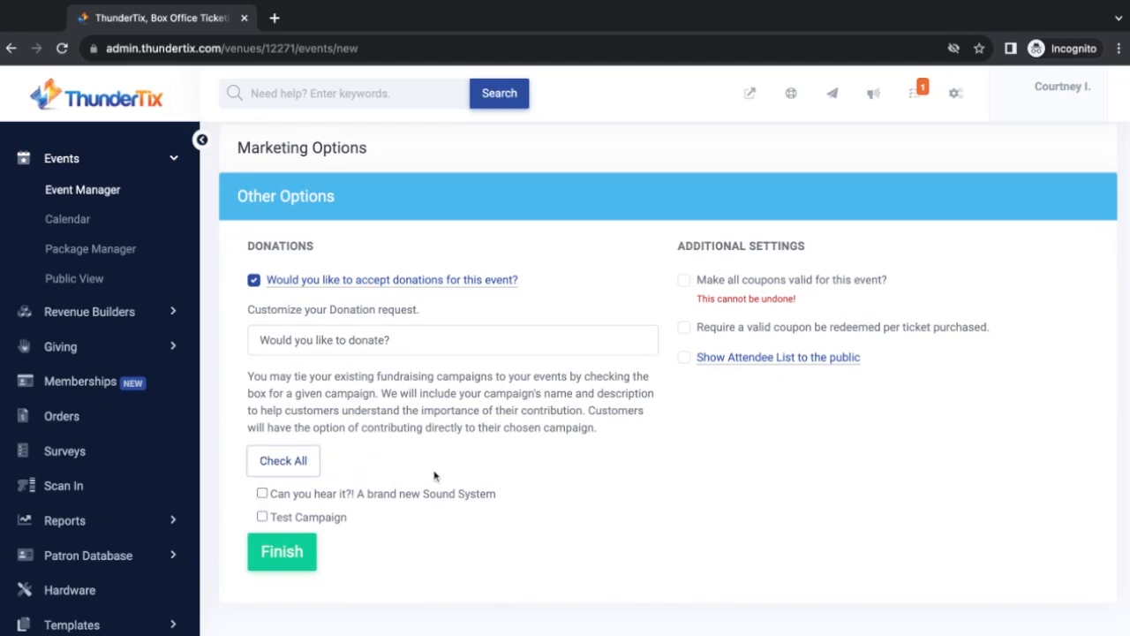
left_click(262, 494)
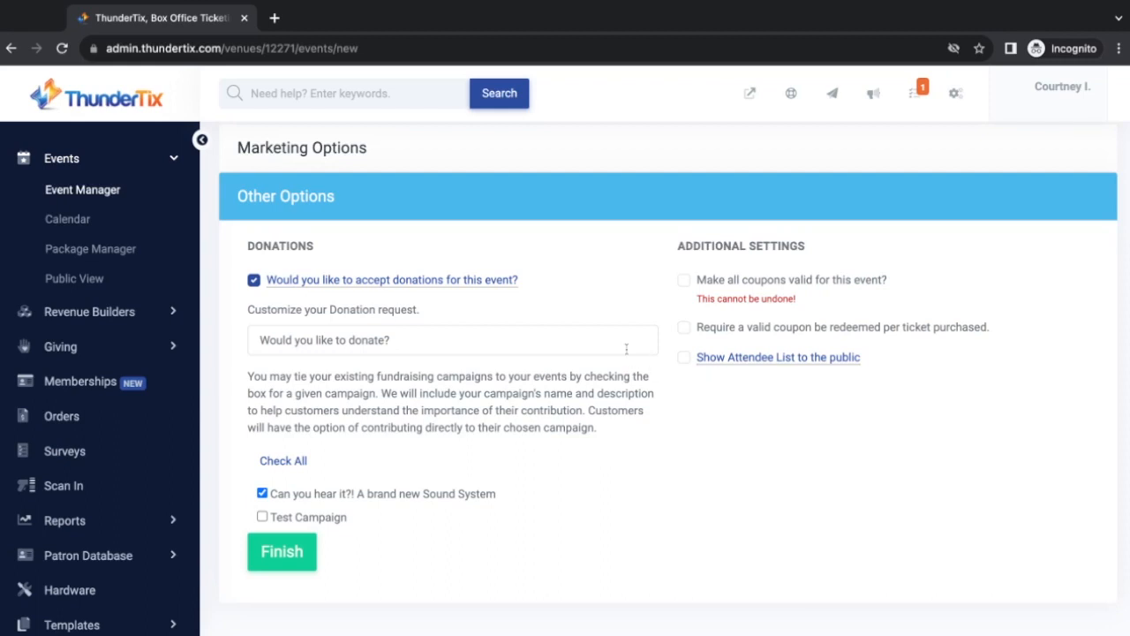
Leave the per-ticket coupon requirement and public attendee list switched off
left_click(684, 330)
left_click(685, 328)
left_click(684, 356)
mouse_move(799, 362)
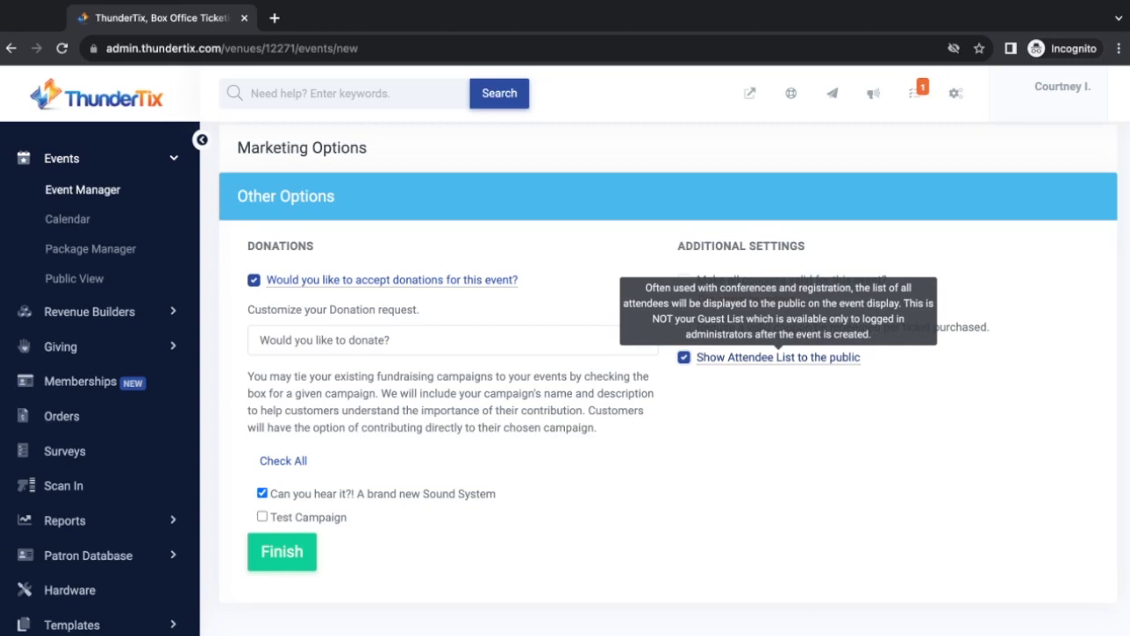
left_click(685, 357)
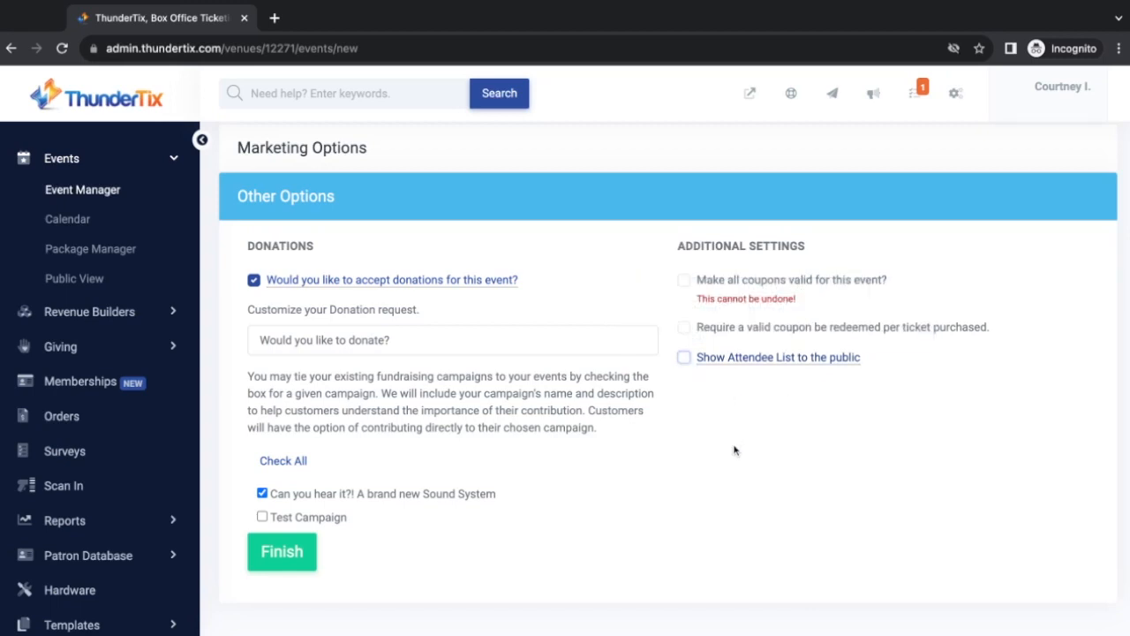
scroll(734, 450, "down", 1)
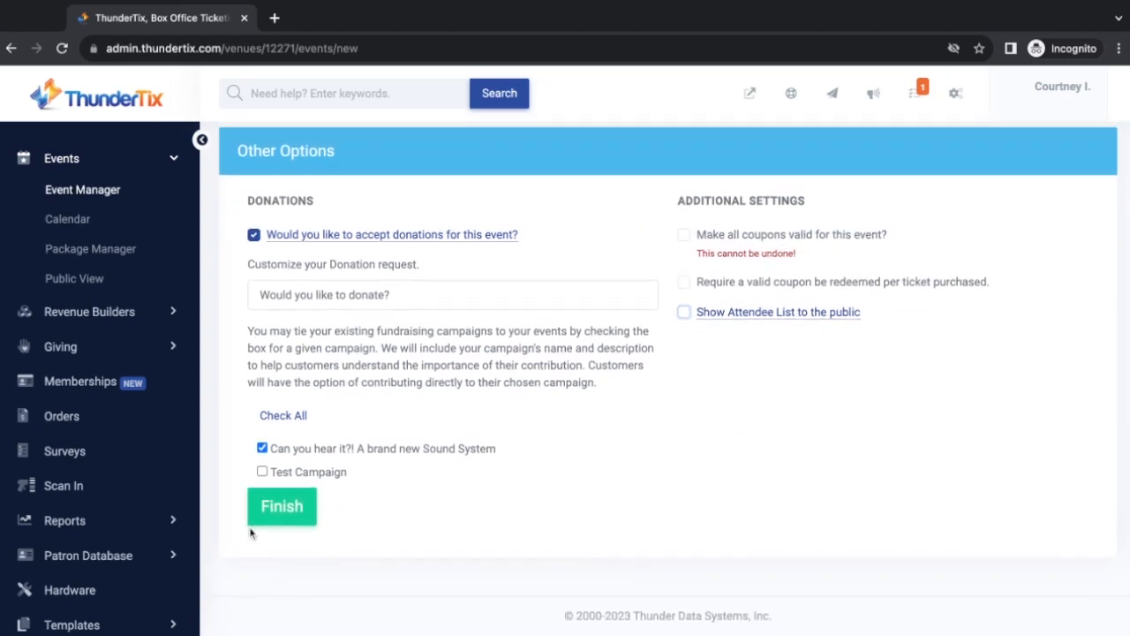